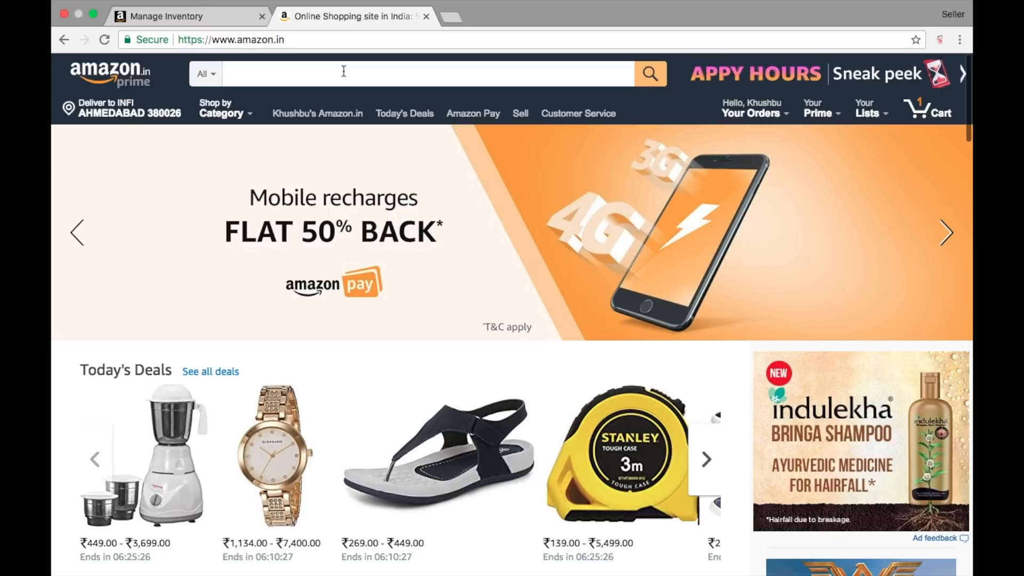
Search the store for "shirt" and view the colour and size options of the Katso Men's Cotton Hooded T-shirt
{"action": "left_click", "coordinate": [335, 73]}
{"action": "type", "text": "shirt"}
{"action": "key", "text": "Return"}
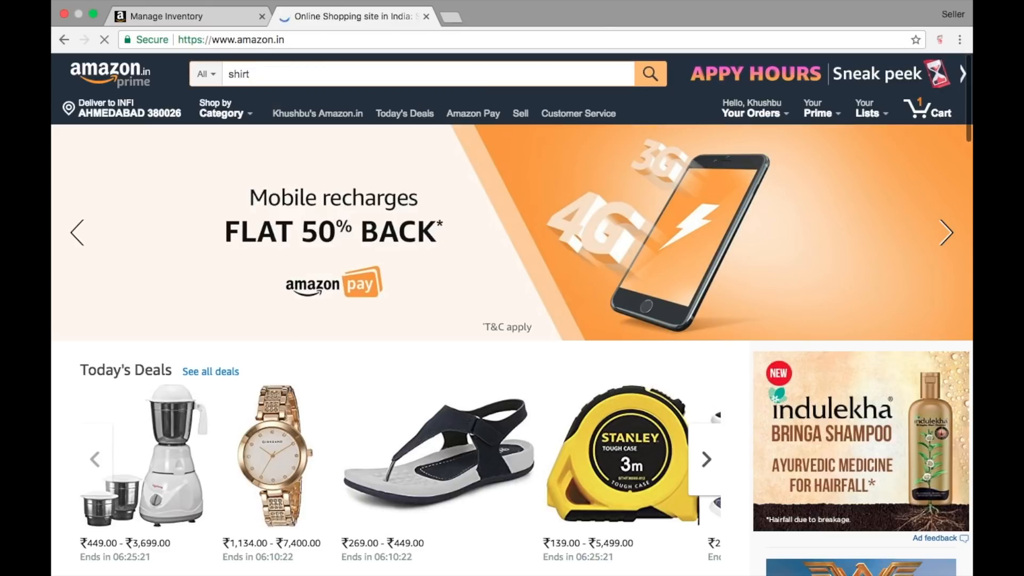
{"action": "scroll", "coordinate": [522, 260], "scroll_direction": "down", "scroll_amount": 3}
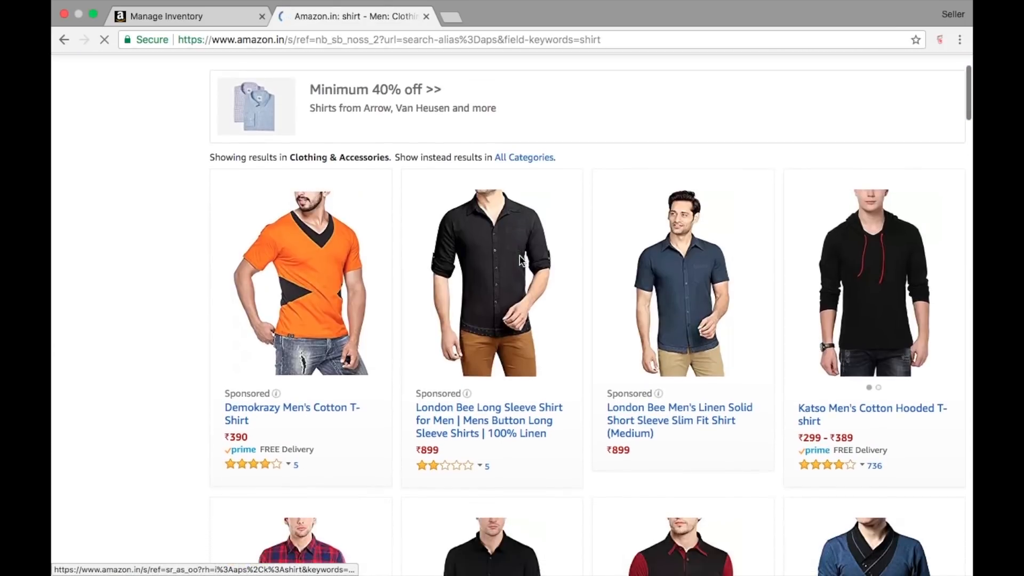
{"action": "left_click", "coordinate": [865, 274]}
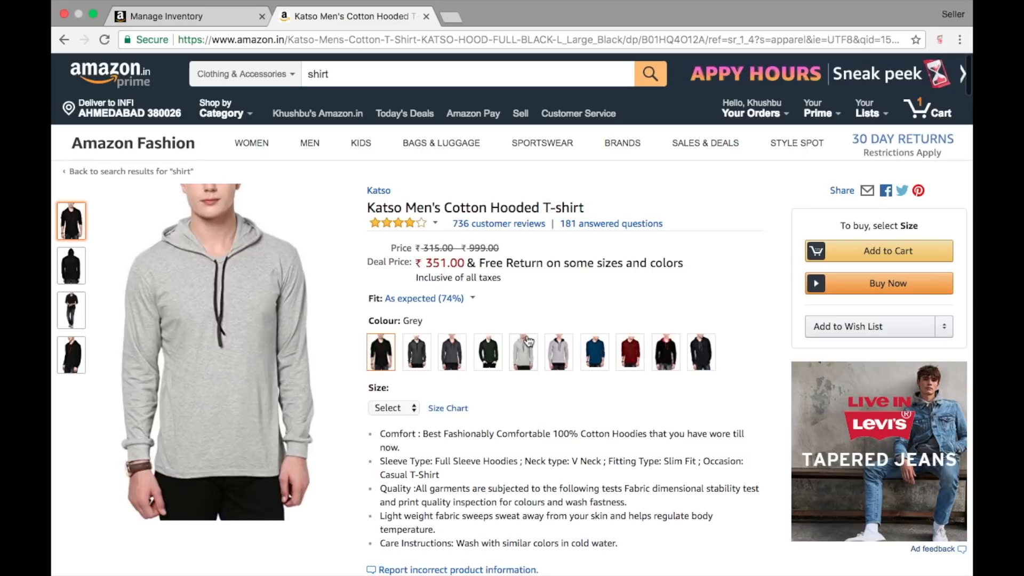
{"action": "left_click", "coordinate": [399, 407]}
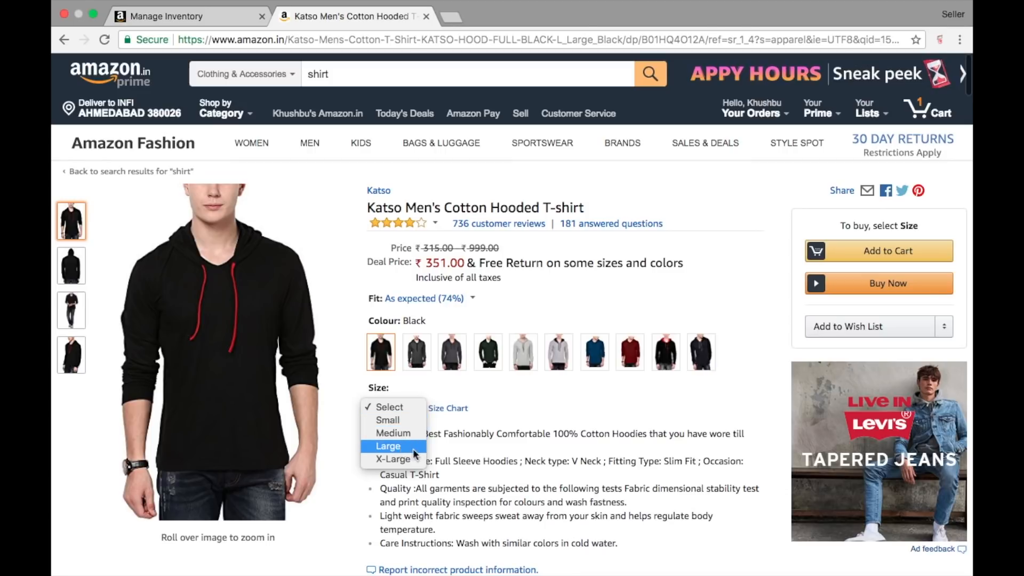
{"action": "left_click", "coordinate": [490, 431]}
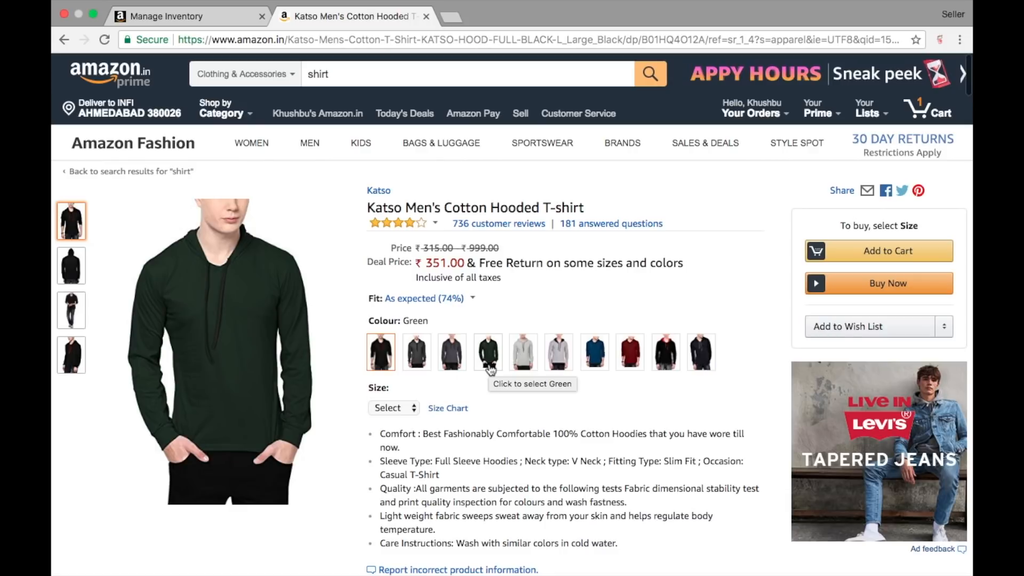
In the seller inventory, view the product page of the Green, Medium suspender and bow tie set, then close it
{"action": "left_click", "coordinate": [214, 21]}
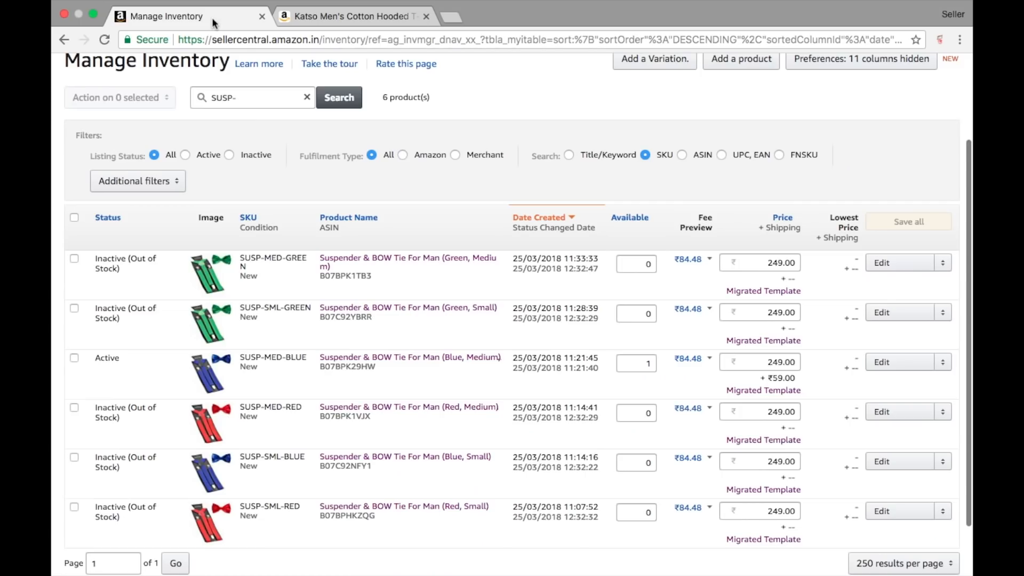
{"action": "scroll", "coordinate": [344, 295], "scroll_direction": "down", "scroll_amount": 1}
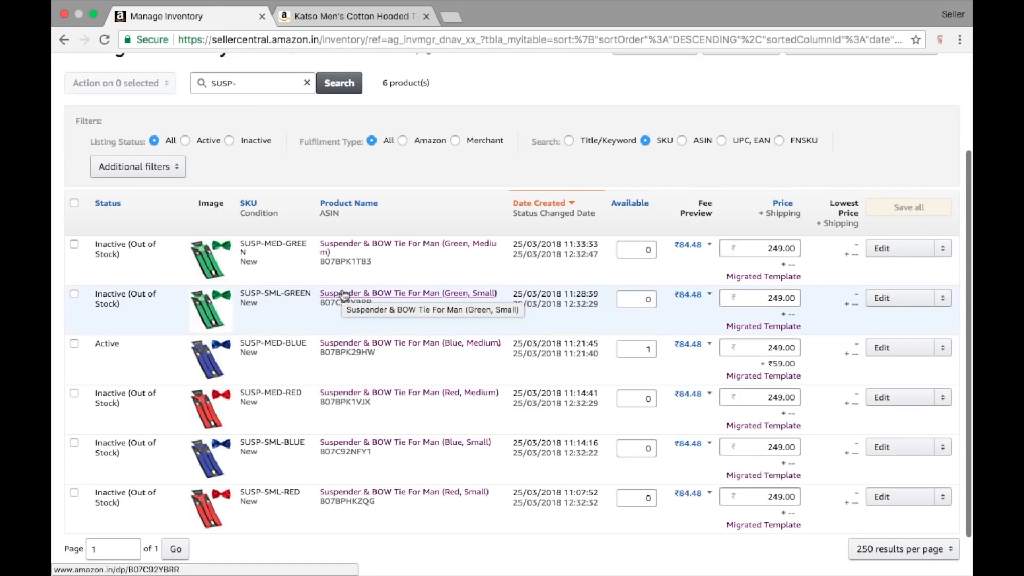
{"action": "scroll", "coordinate": [344, 295], "scroll_direction": "up", "scroll_amount": 1}
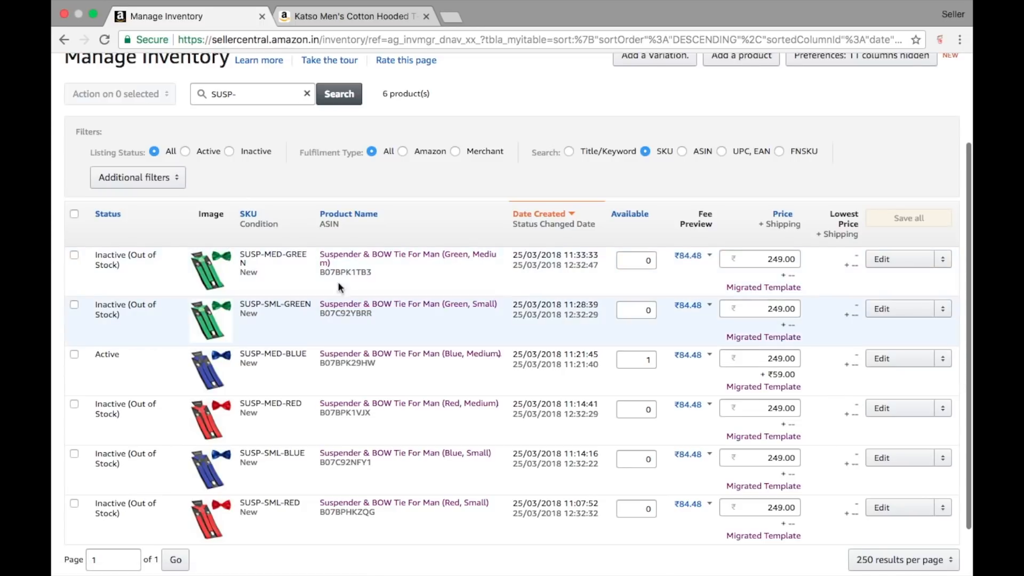
{"action": "left_click", "coordinate": [383, 254]}
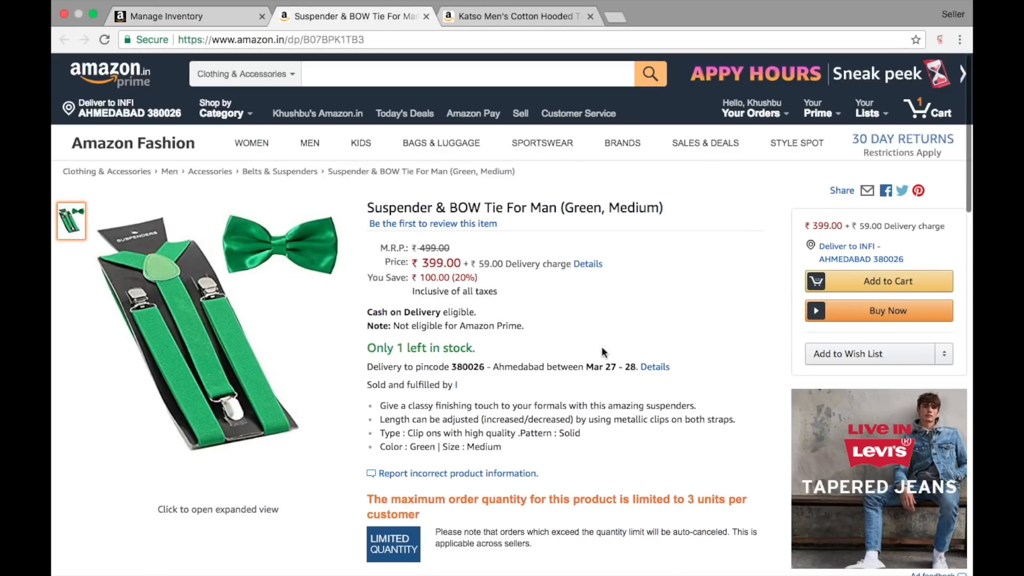
{"action": "left_click", "coordinate": [426, 16]}
{"action": "left_click", "coordinate": [194, 17]}
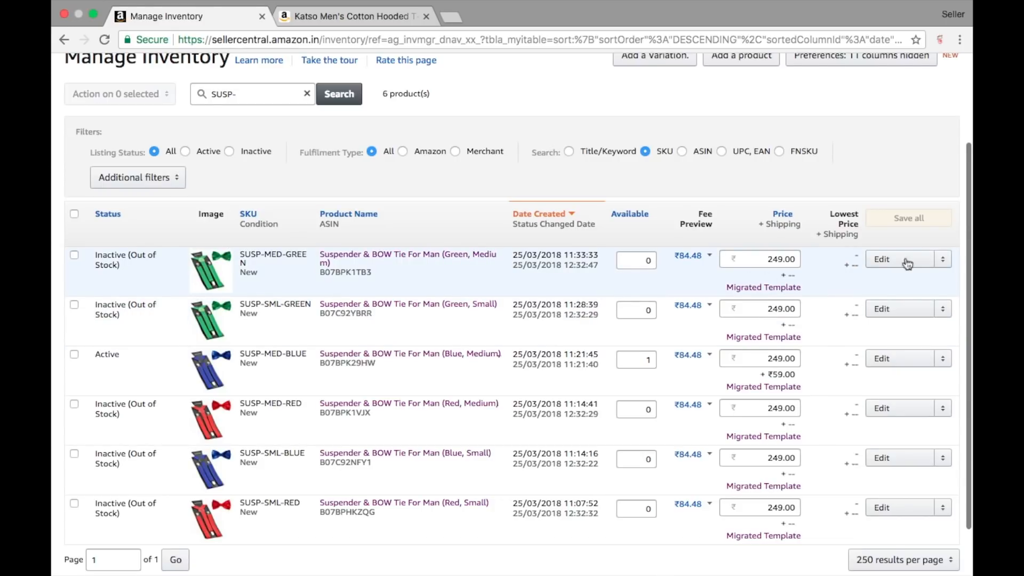
Copy the SUSP-MED-GREEN listing and open the variation settings of the new product
{"action": "left_click", "coordinate": [943, 260]}
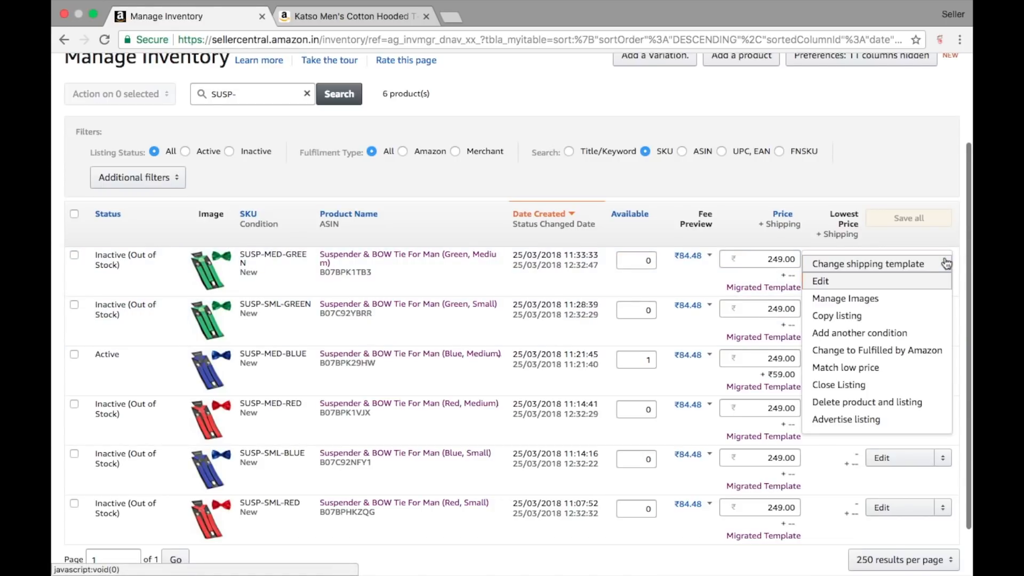
{"action": "left_click", "coordinate": [855, 316]}
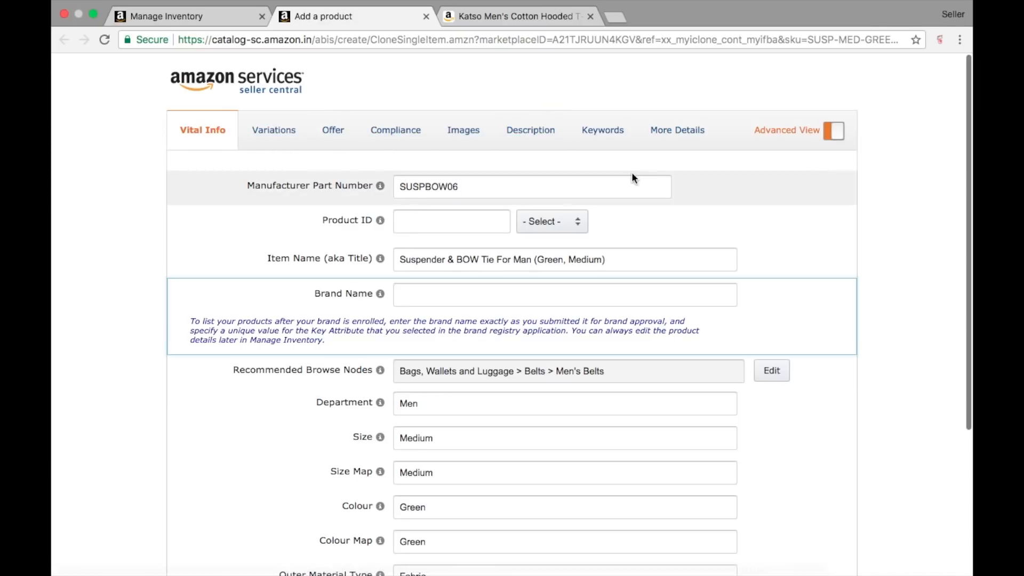
{"action": "left_click", "coordinate": [283, 141]}
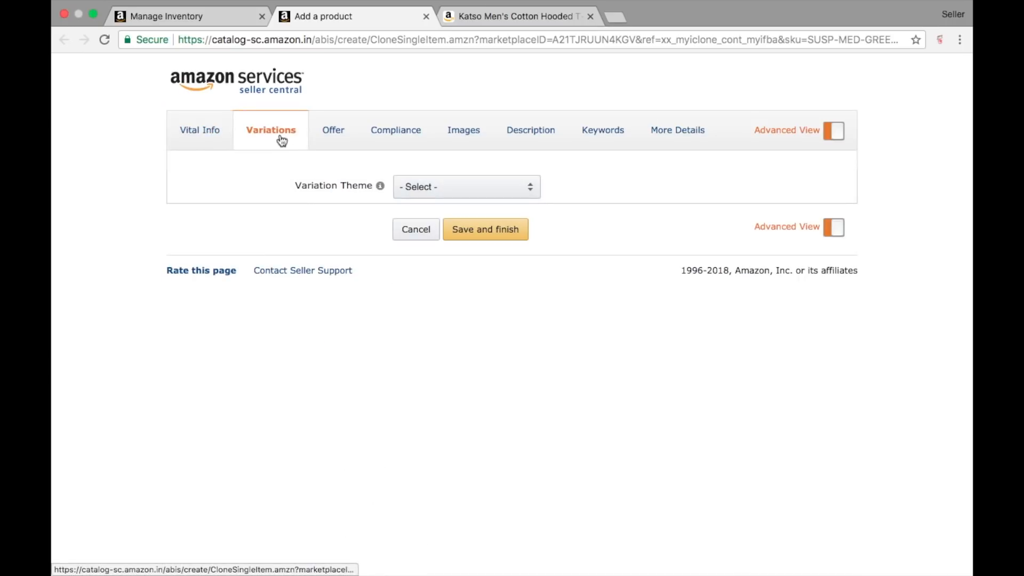
Set the new product's variation theme to ColorSize, checking the existing suspender SKUs in the inventory
{"action": "left_click", "coordinate": [439, 187]}
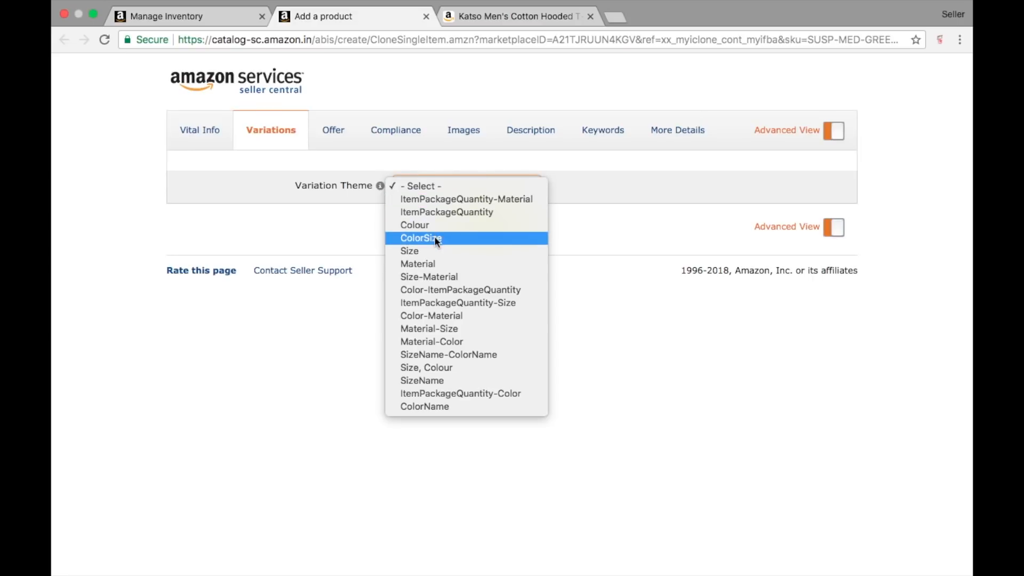
{"action": "left_click", "coordinate": [202, 12]}
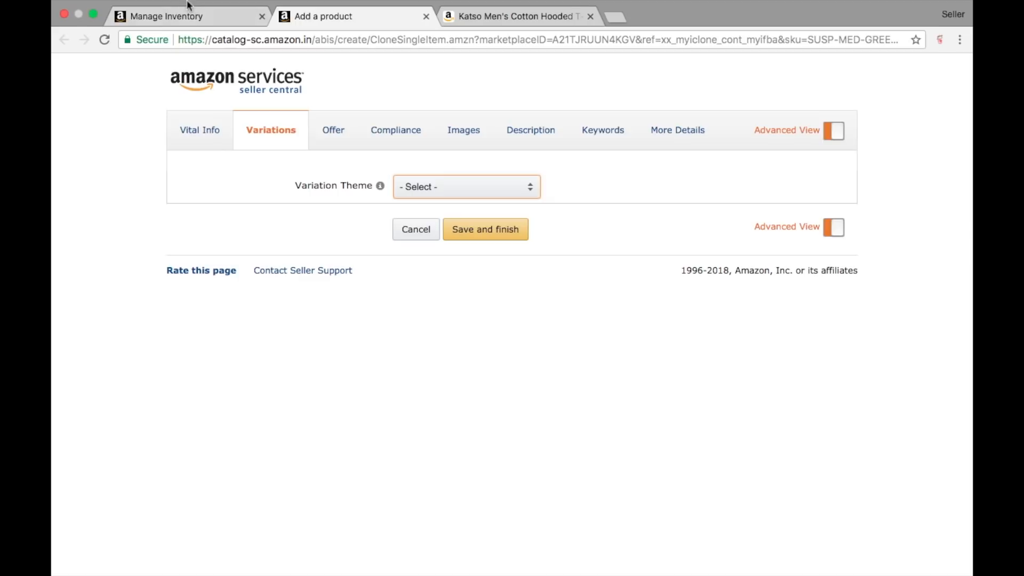
{"action": "left_click", "coordinate": [183, 6]}
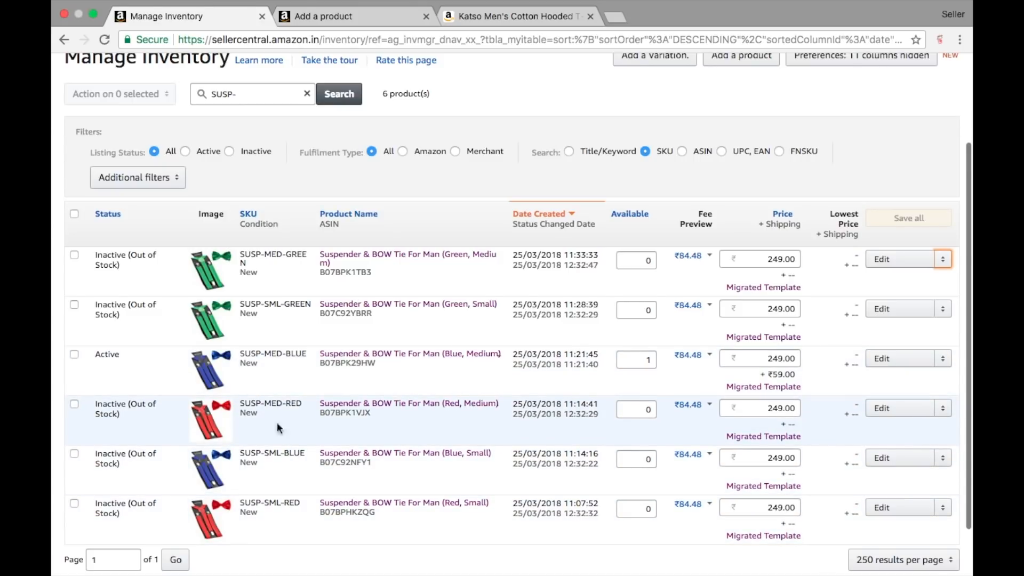
{"action": "left_click", "coordinate": [322, 17]}
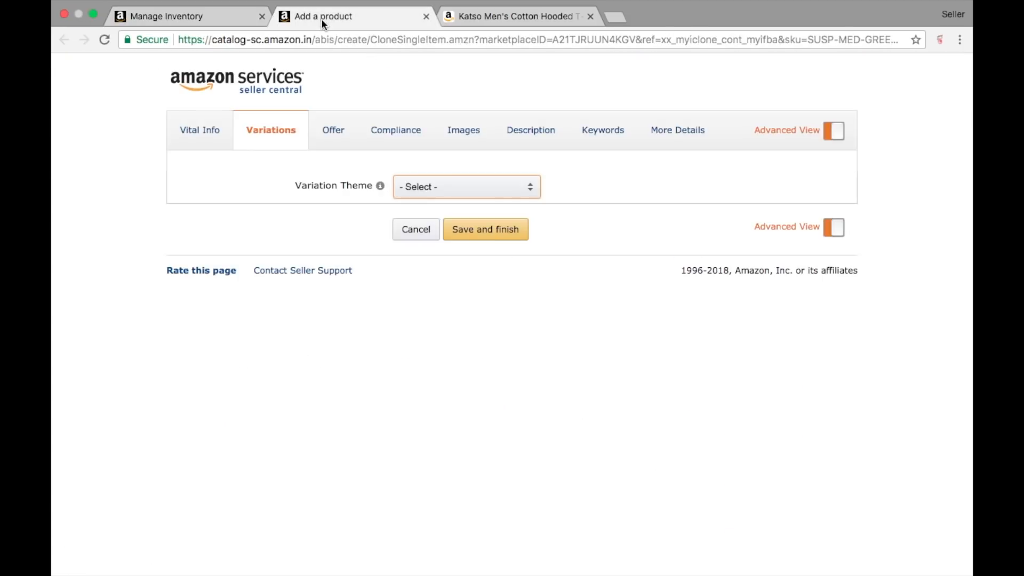
{"action": "left_click", "coordinate": [467, 187]}
{"action": "left_click", "coordinate": [449, 238]}
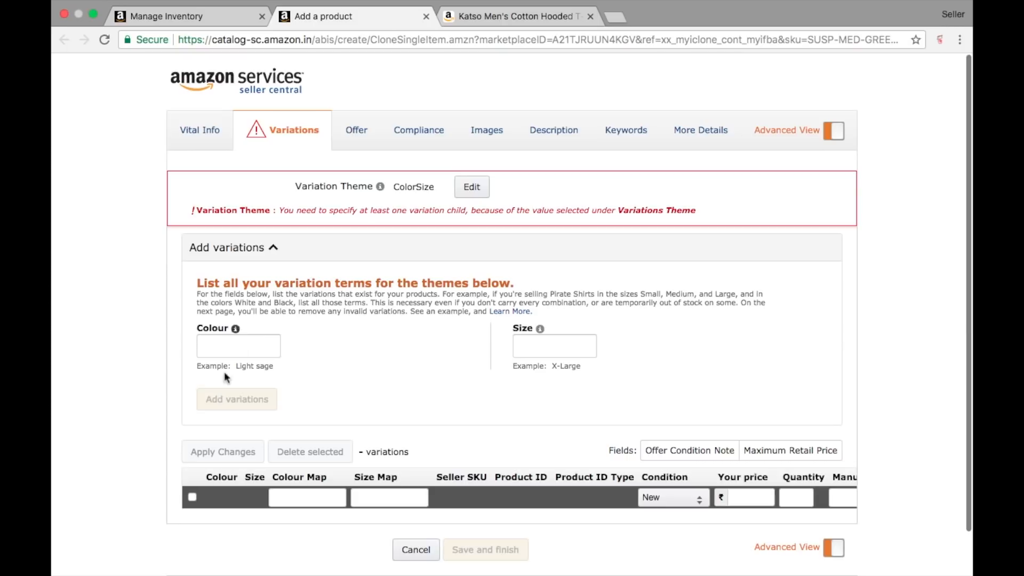
Remove "(Green, Medium)" from the item name, leaving "Suspender & BOW Tie For Man"
{"action": "left_click", "coordinate": [211, 131]}
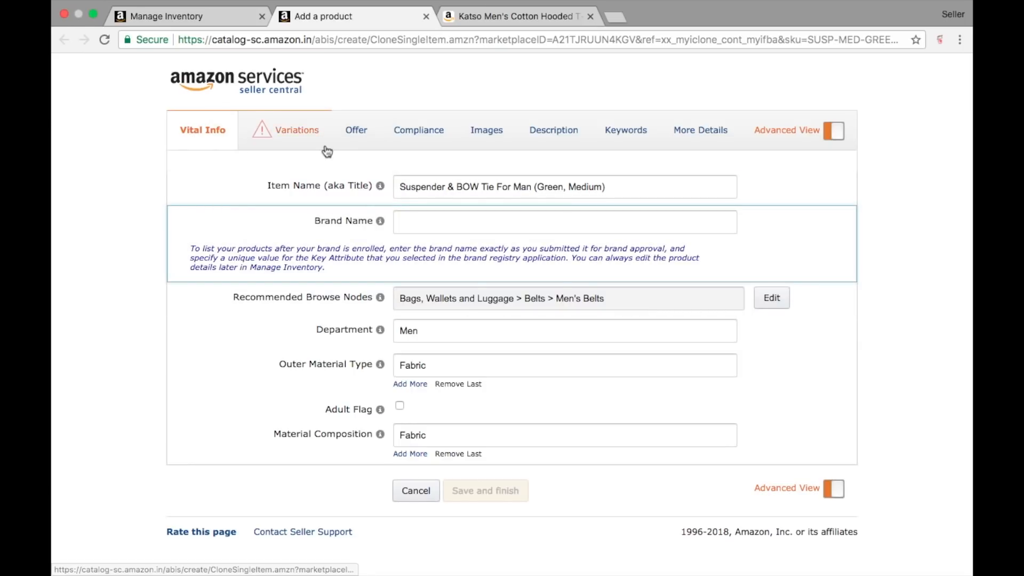
{"action": "left_click", "coordinate": [307, 140]}
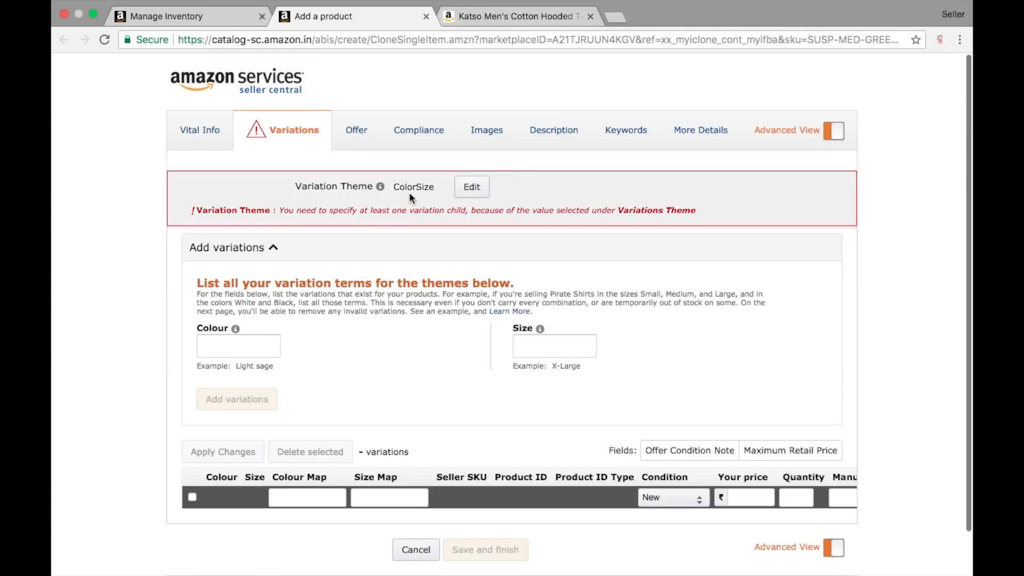
{"action": "left_click", "coordinate": [200, 130]}
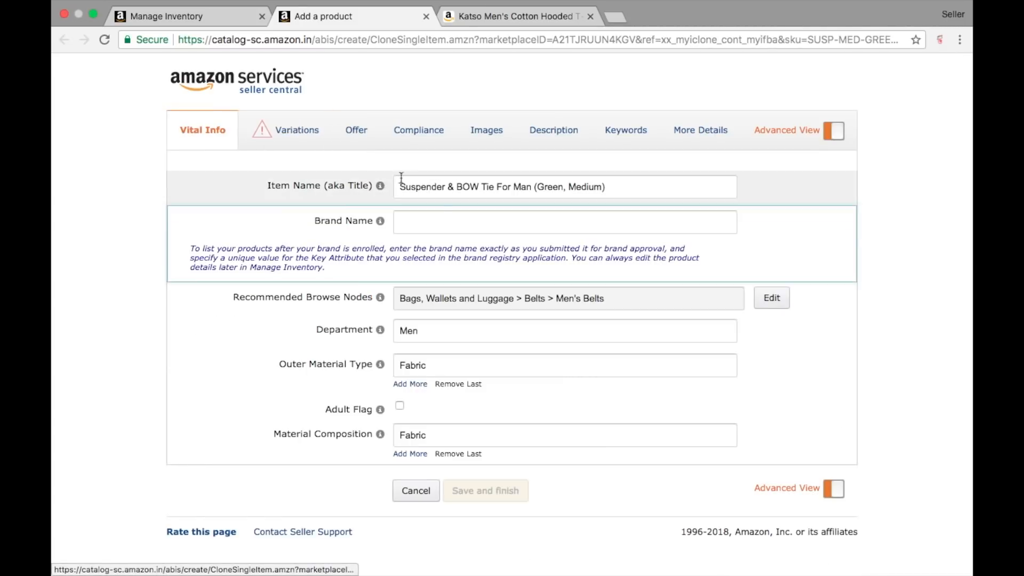
{"action": "left_click", "coordinate": [533, 185]}
{"action": "left_click_drag", "start_coordinate": [533, 185], "coordinate": [606, 184]}
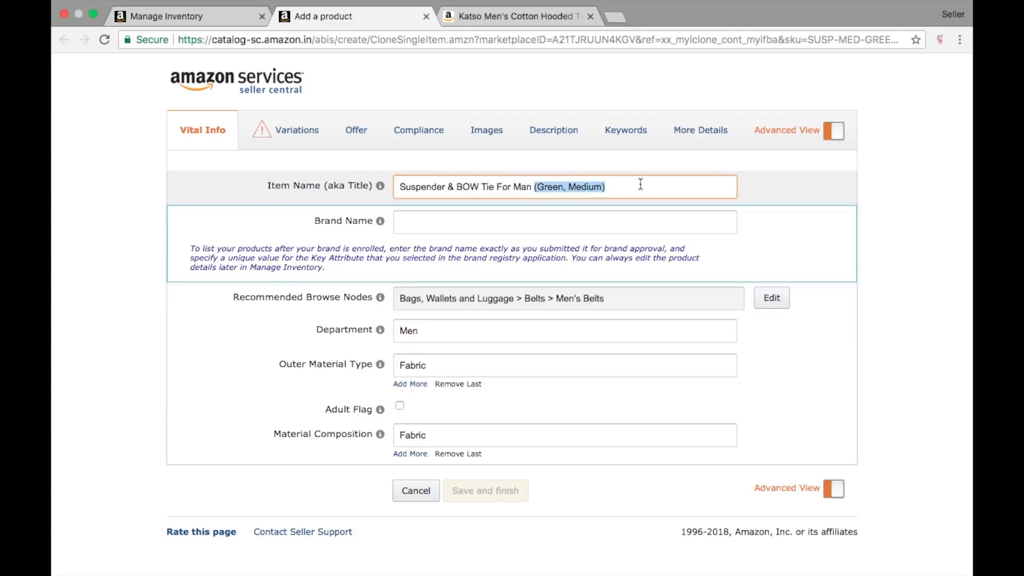
{"action": "key", "text": "BackSpace"}
{"action": "left_click", "coordinate": [353, 198]}
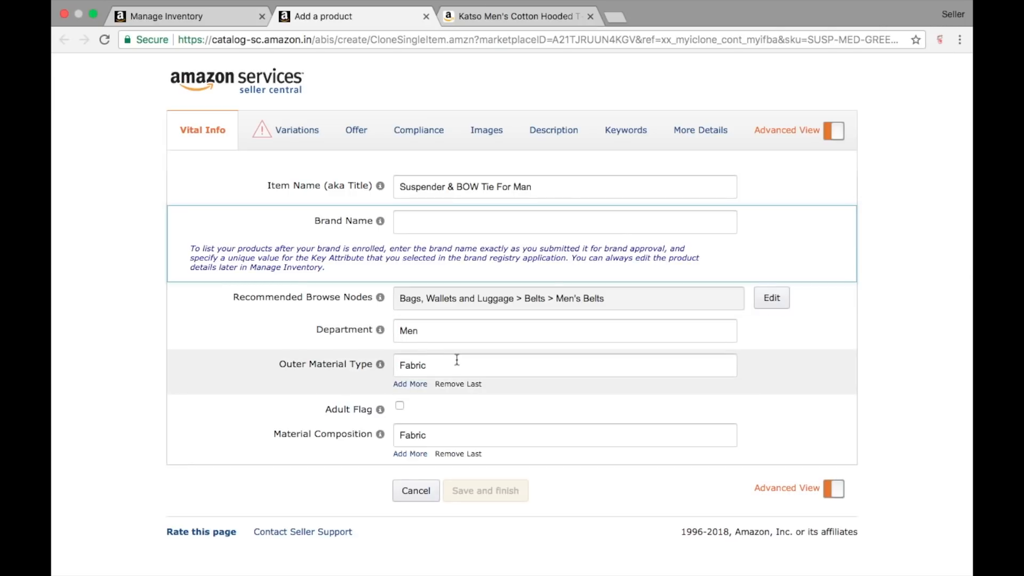
Add a product variation with colour Red and size Small
{"action": "left_click", "coordinate": [292, 133]}
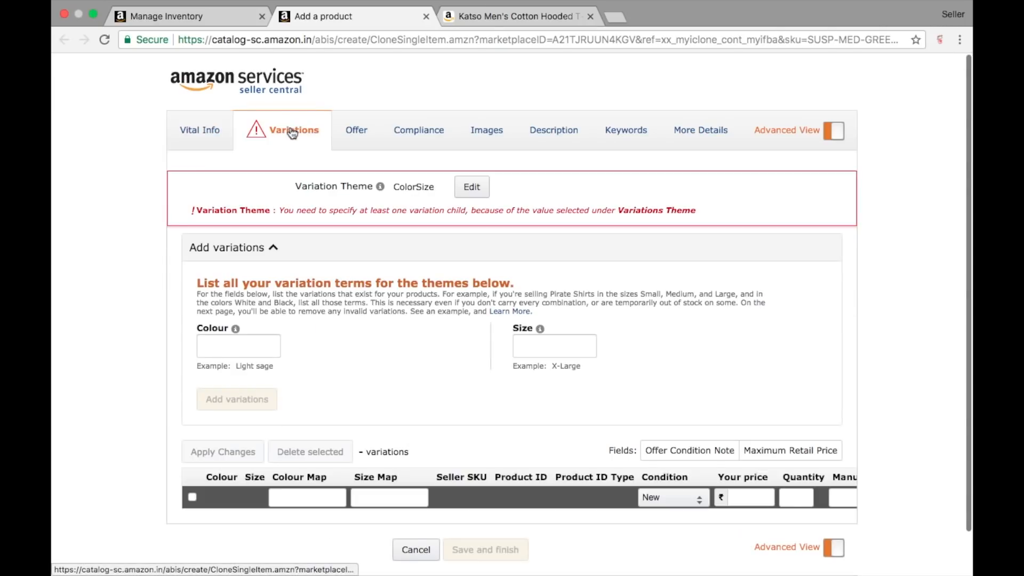
{"action": "scroll", "coordinate": [331, 186], "scroll_direction": "down", "scroll_amount": 2}
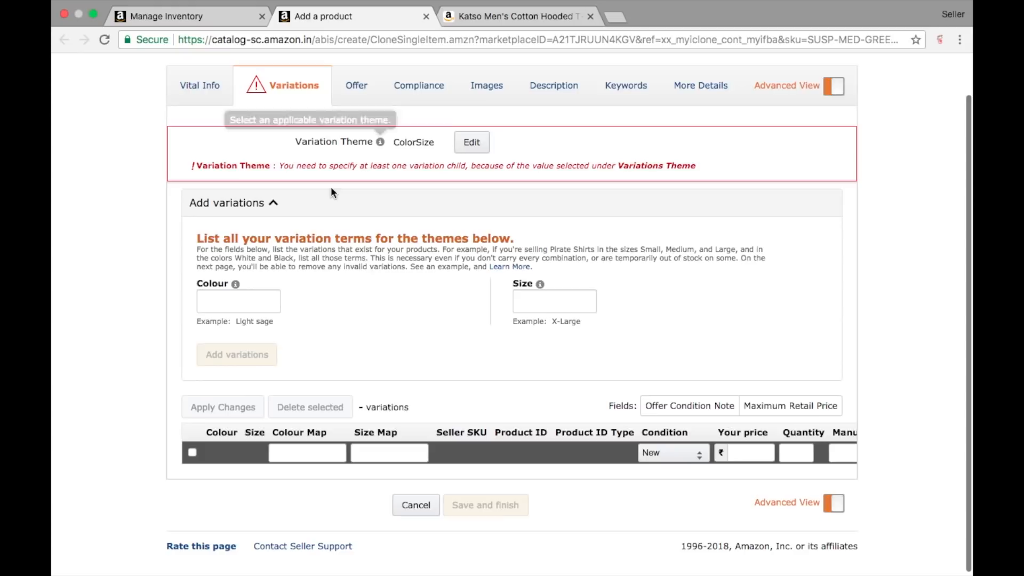
{"action": "left_click", "coordinate": [224, 294]}
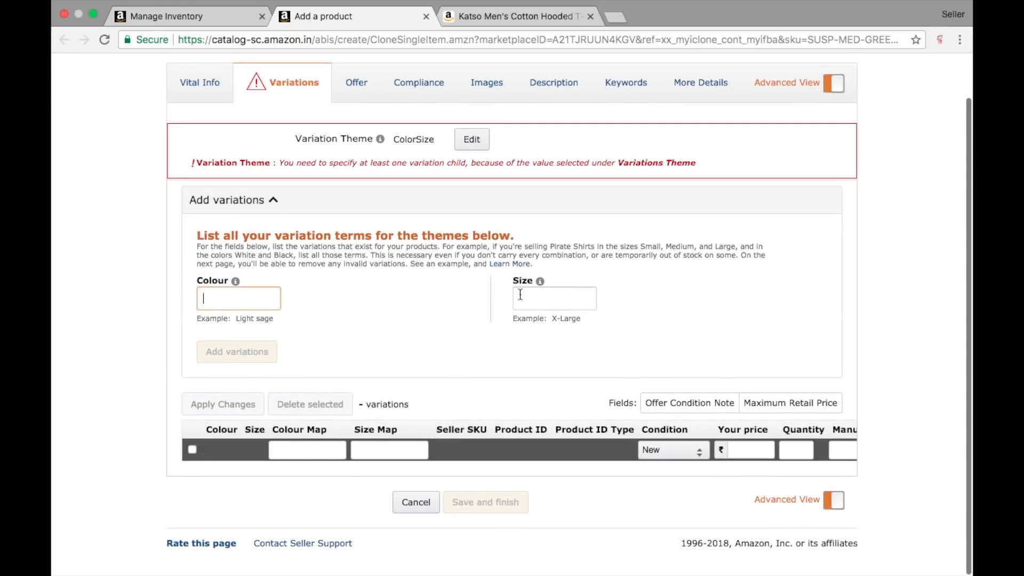
{"action": "left_click", "coordinate": [514, 301]}
{"action": "left_click", "coordinate": [239, 290]}
{"action": "left_click", "coordinate": [517, 299]}
{"action": "left_click", "coordinate": [232, 298]}
{"action": "scroll", "coordinate": [235, 298], "scroll_direction": "up", "scroll_amount": 2}
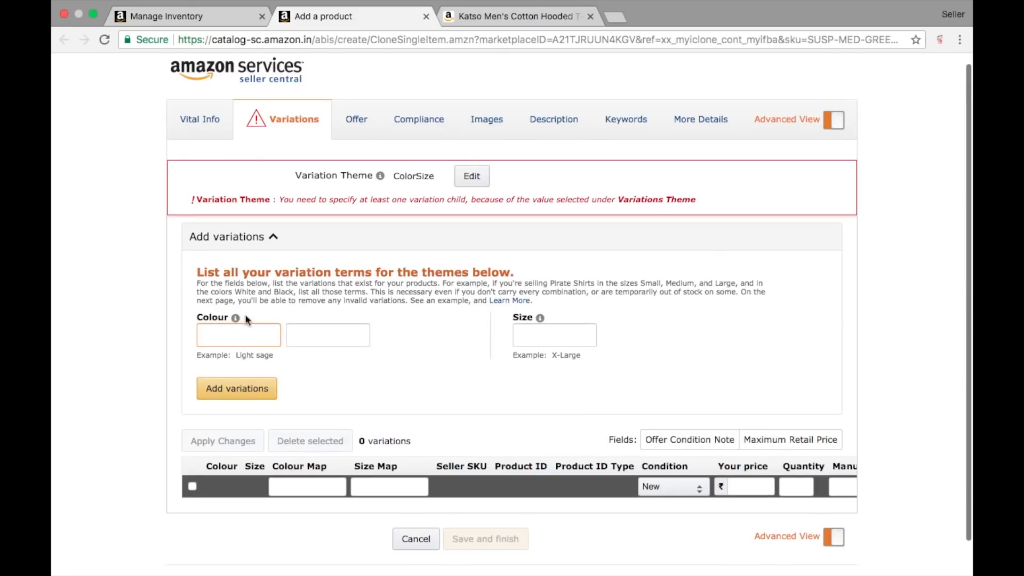
{"action": "left_click", "coordinate": [254, 332]}
{"action": "type", "text": "Red"}
{"action": "left_click", "coordinate": [563, 332]}
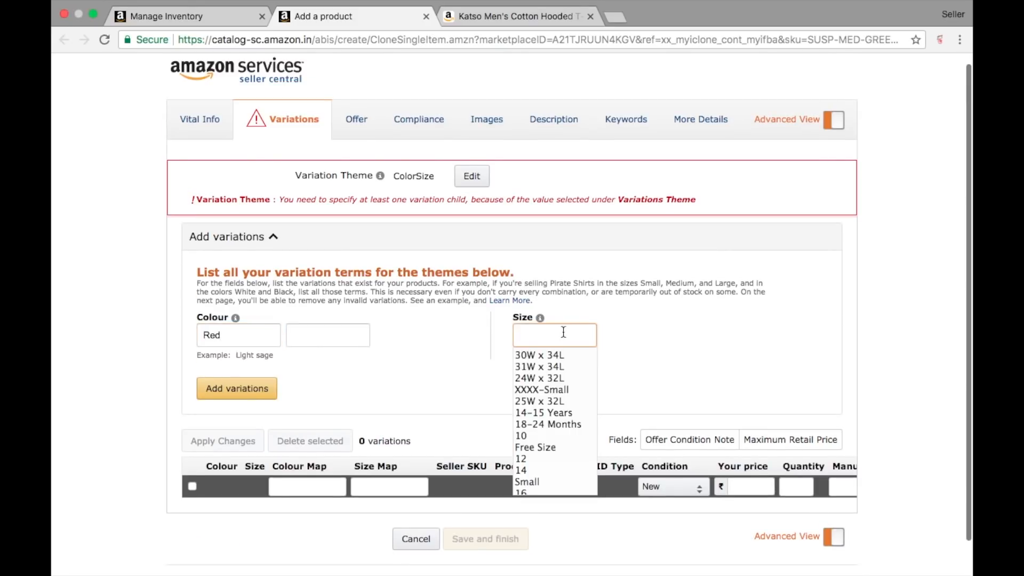
{"action": "type", "text": "Small"}
{"action": "left_click", "coordinate": [256, 394]}
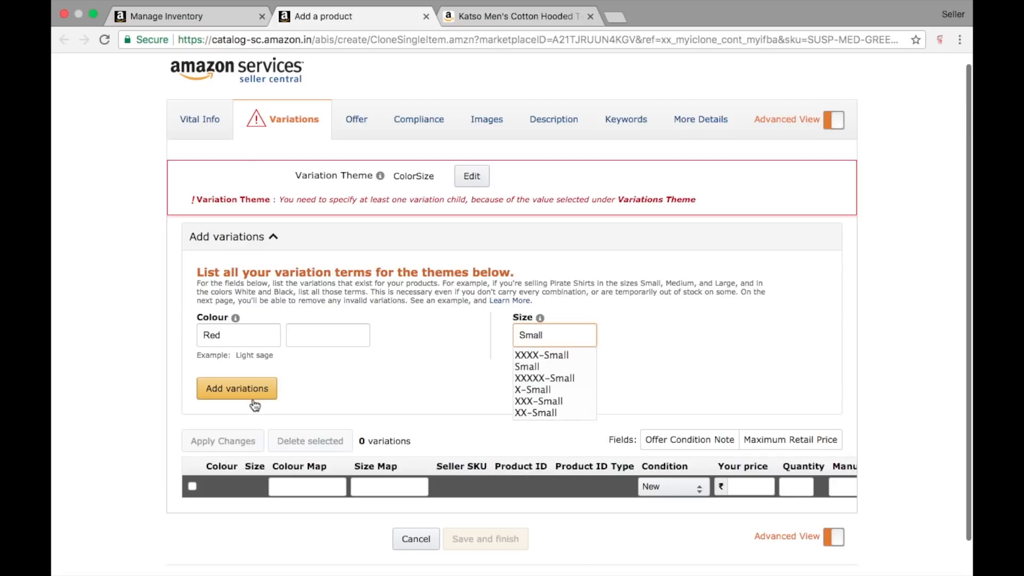
Add a product variation with colour Red and size Medium
{"action": "scroll", "coordinate": [345, 372], "scroll_direction": "down", "scroll_amount": 2}
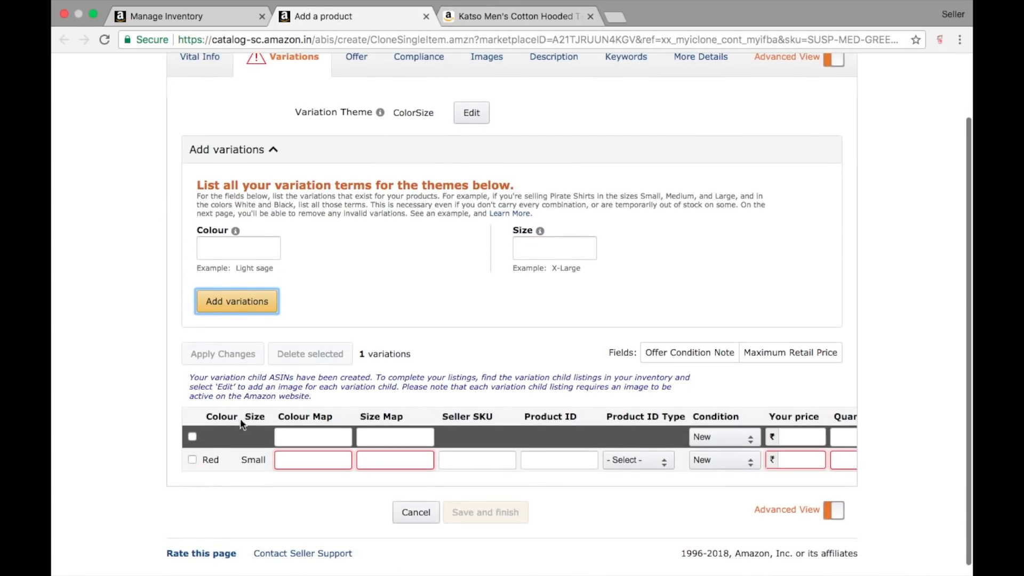
{"action": "left_click", "coordinate": [243, 250]}
{"action": "type", "text": "Red"}
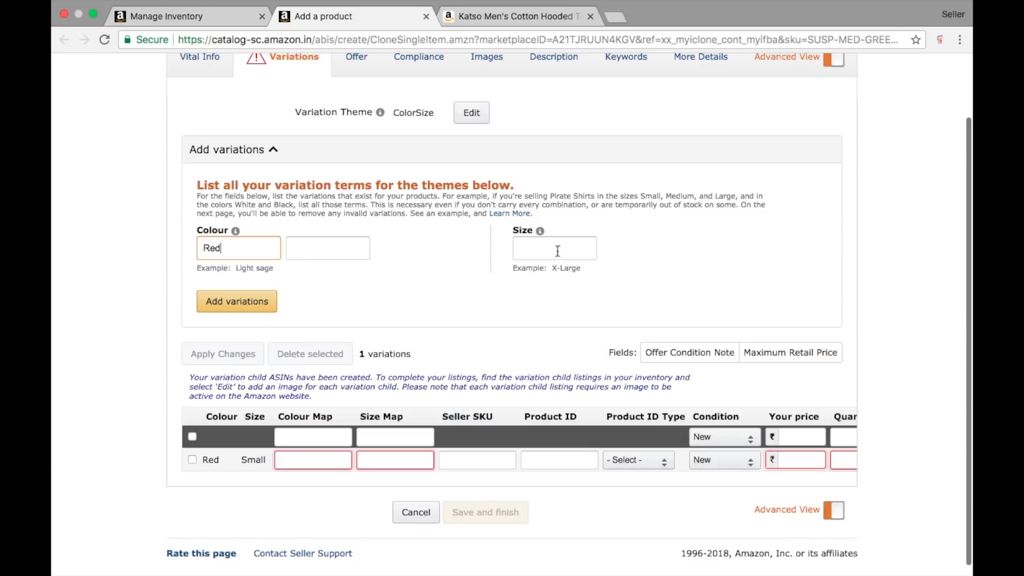
{"action": "left_click", "coordinate": [557, 250]}
{"action": "type", "text": "Medium"}
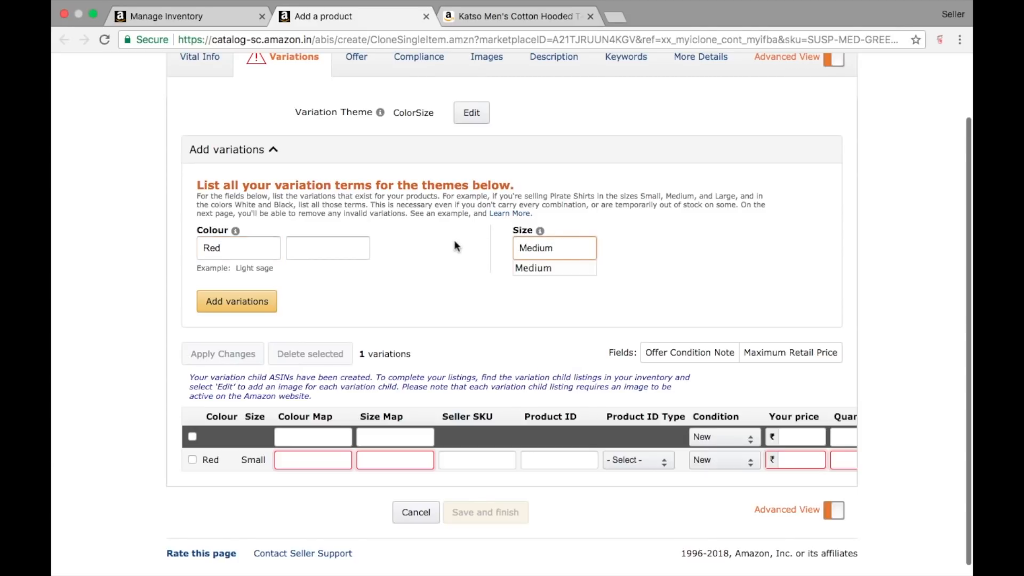
{"action": "left_click", "coordinate": [209, 300]}
Add a product variation with colour Blue and size Small
{"action": "left_click", "coordinate": [229, 247]}
{"action": "type", "text": "Blue"}
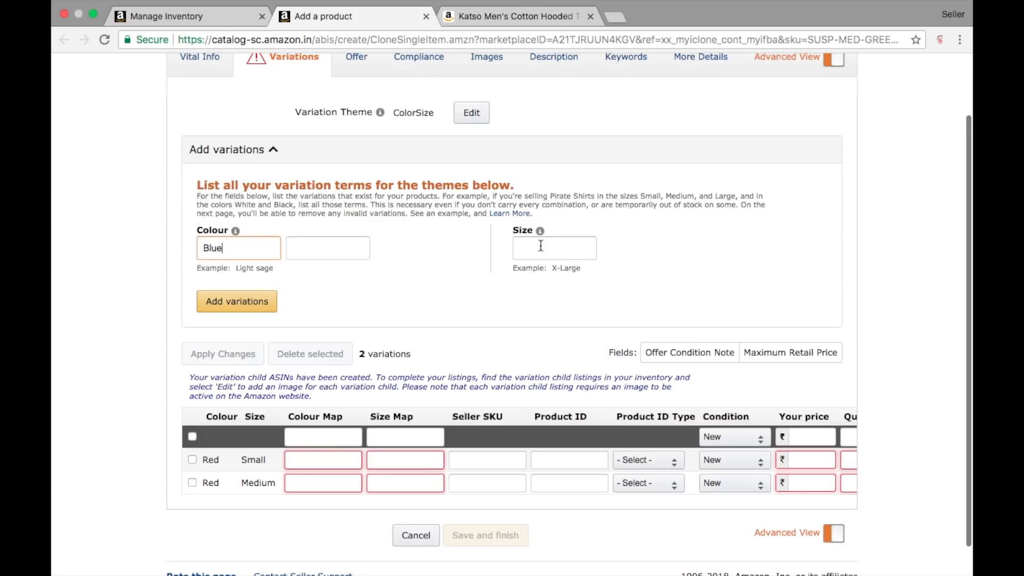
{"action": "left_click", "coordinate": [540, 245]}
{"action": "type", "text": "Small"}
{"action": "left_click", "coordinate": [302, 289]}
{"action": "left_click", "coordinate": [229, 300]}
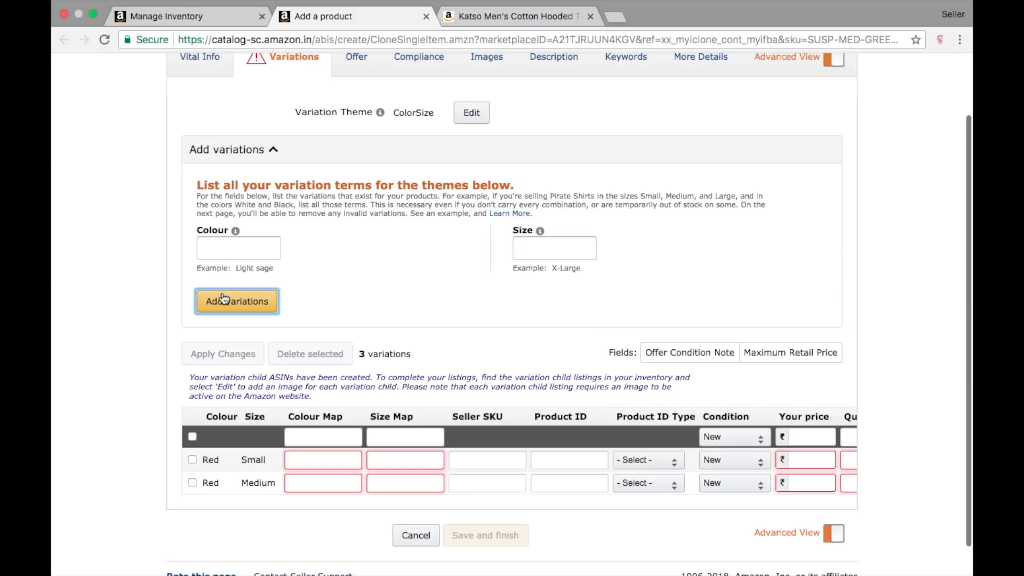
Add a product variation with colour Blue and size Medium
{"action": "left_click", "coordinate": [234, 243]}
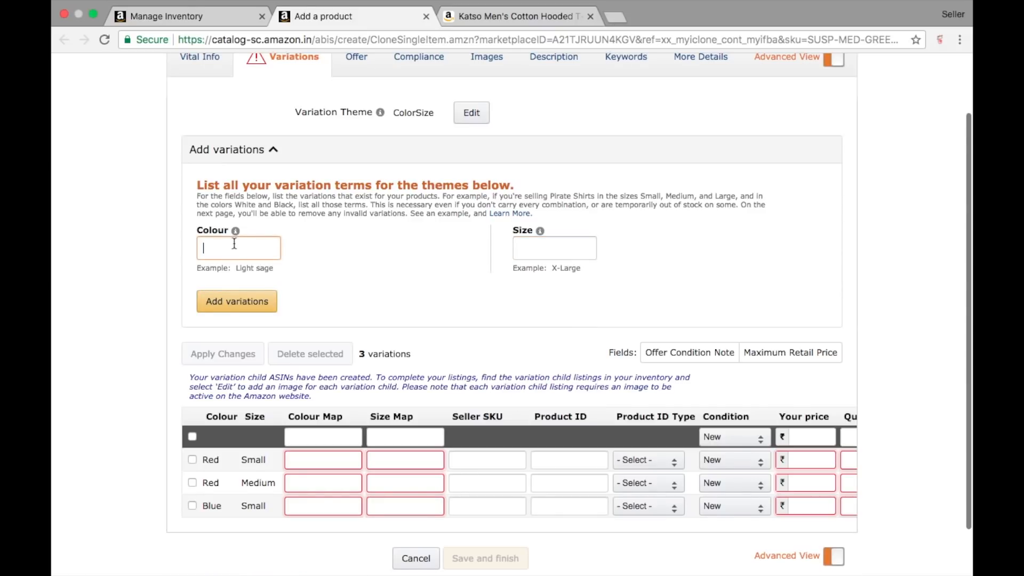
{"action": "type", "text": "Blue"}
{"action": "key", "text": "Tab"}
{"action": "key", "text": "Tab"}
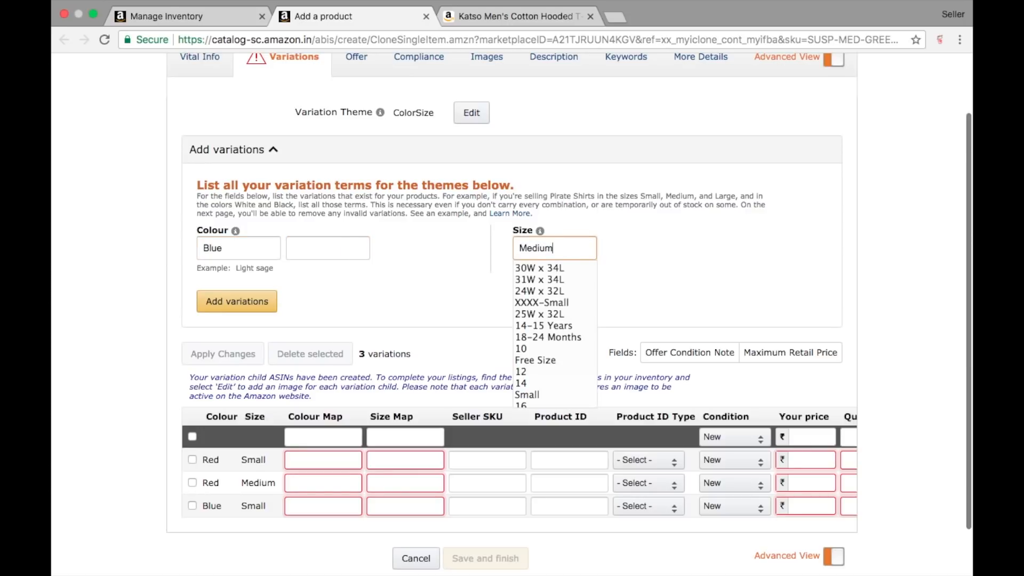
{"action": "left_click", "coordinate": [237, 299]}
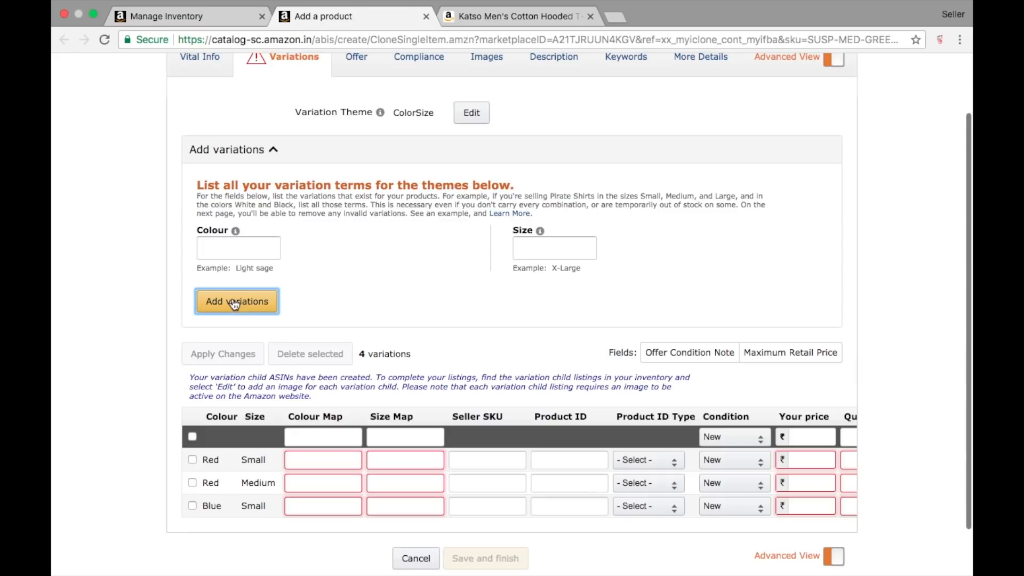
Add a product variation with colour Green and size Small
{"action": "left_click", "coordinate": [234, 241]}
{"action": "type", "text": "Green"}
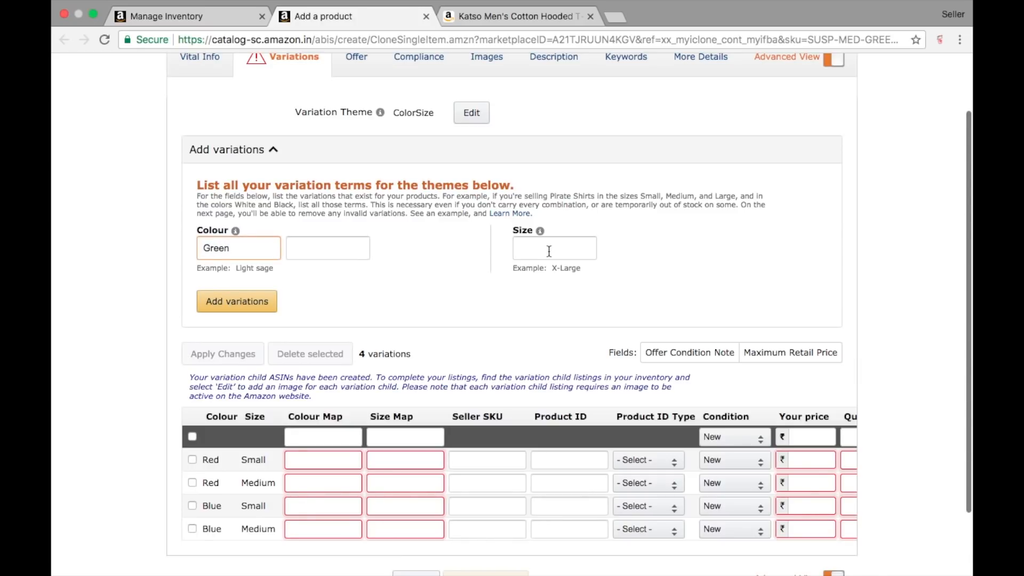
{"action": "left_click", "coordinate": [548, 251]}
{"action": "type", "text": "Small"}
{"action": "left_click", "coordinate": [240, 301]}
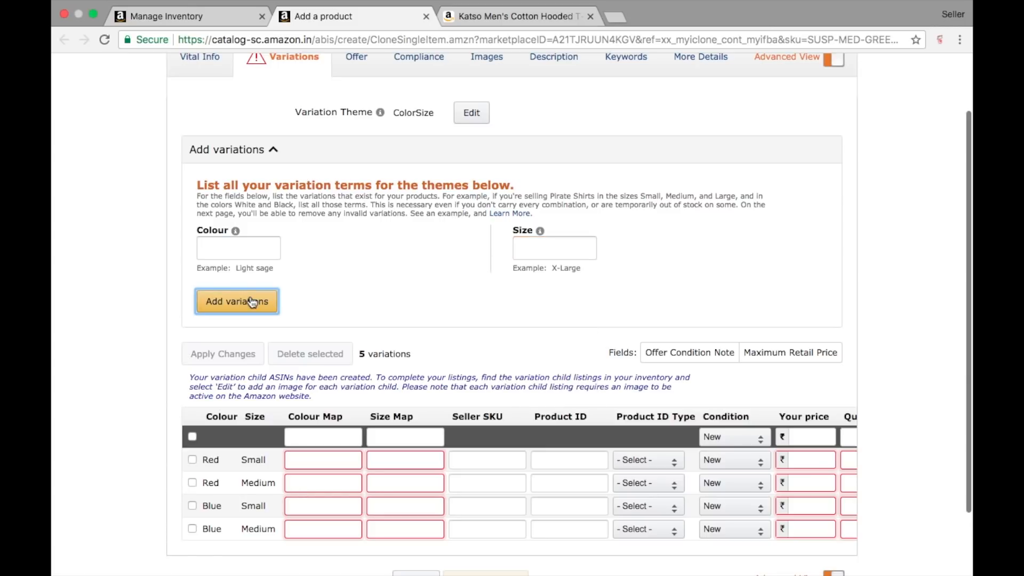
Add a product variation with colour Green and size Medium
{"action": "left_click", "coordinate": [238, 245]}
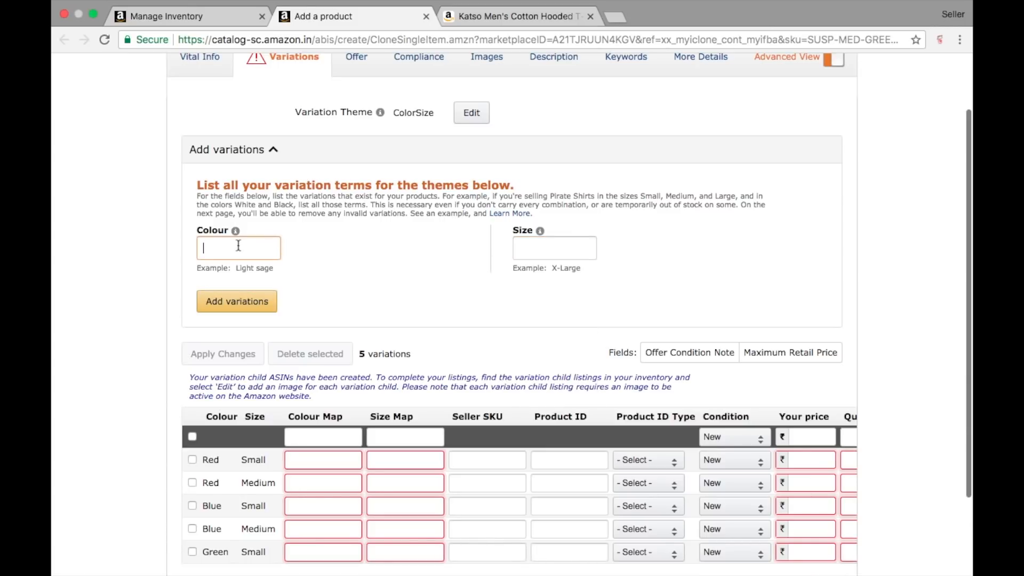
{"action": "type", "text": "Green"}
{"action": "key", "text": "Tab"}
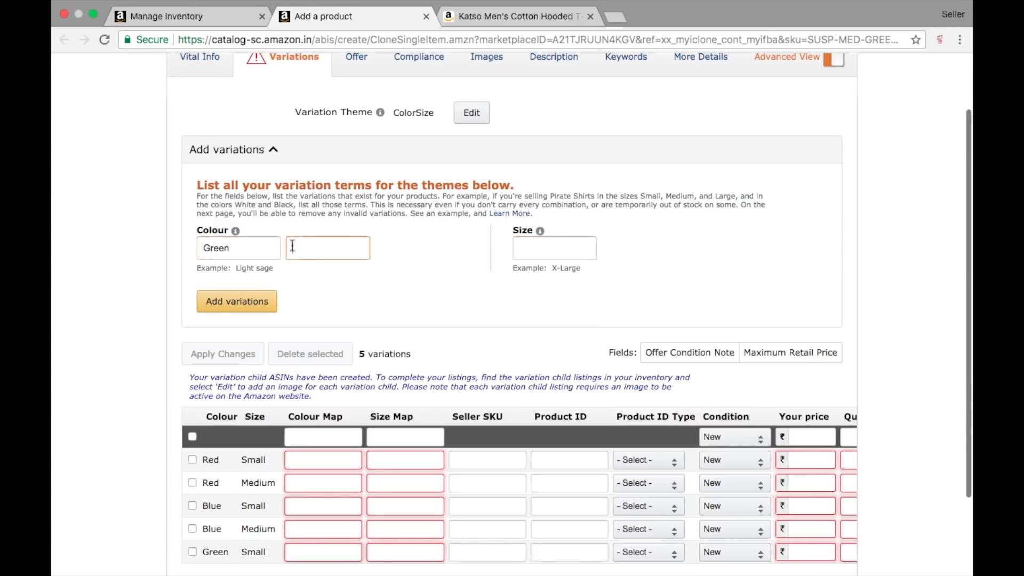
{"action": "left_click", "coordinate": [545, 246]}
{"action": "type", "text": "Mediu"}
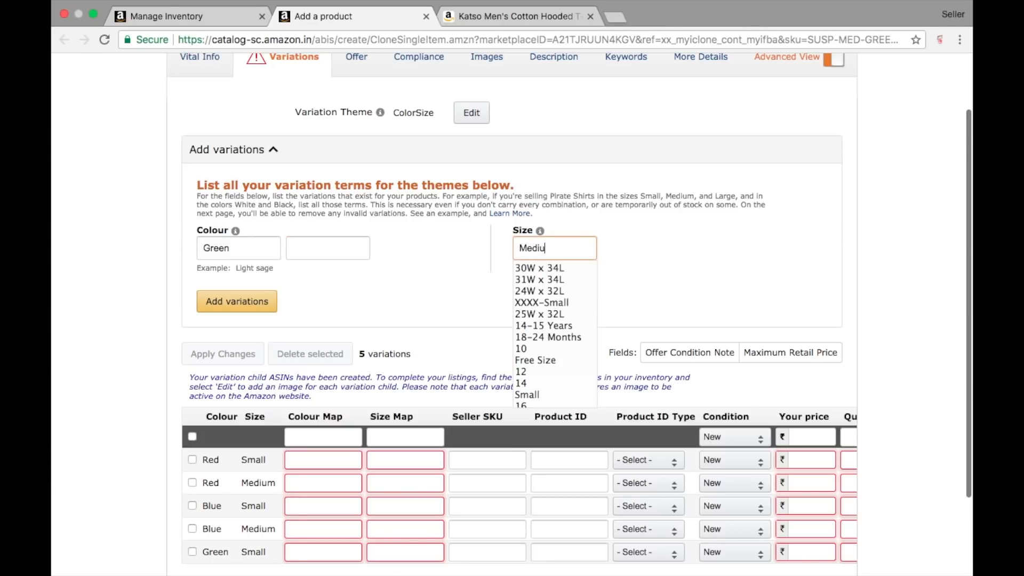
{"action": "type", "text": "m"}
{"action": "key", "text": "Return"}
Set the Red, Small variation's colour map to Red and its size map to Small
{"action": "scroll", "coordinate": [374, 299], "scroll_direction": "down", "scroll_amount": 3}
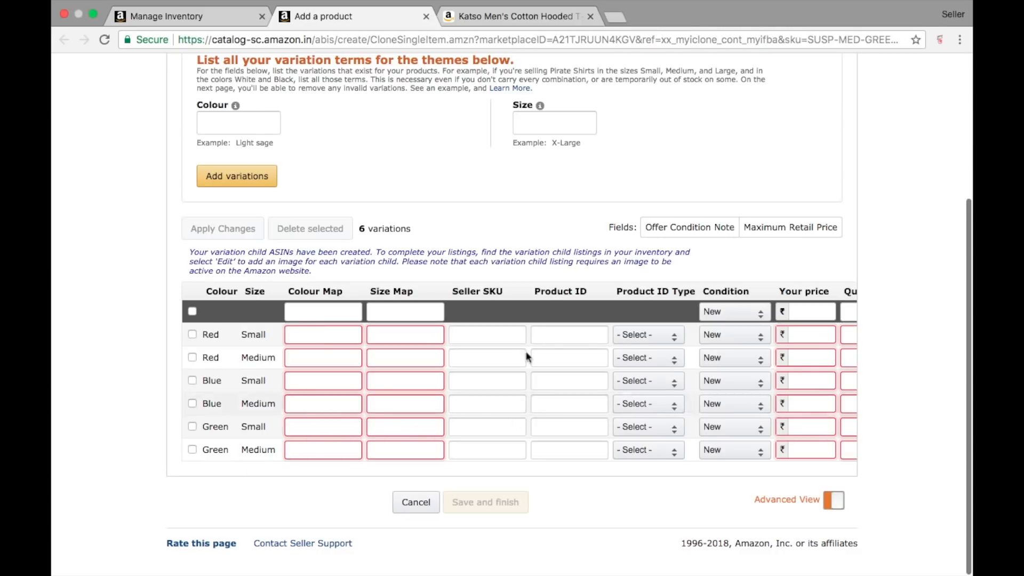
{"action": "left_click", "coordinate": [230, 16]}
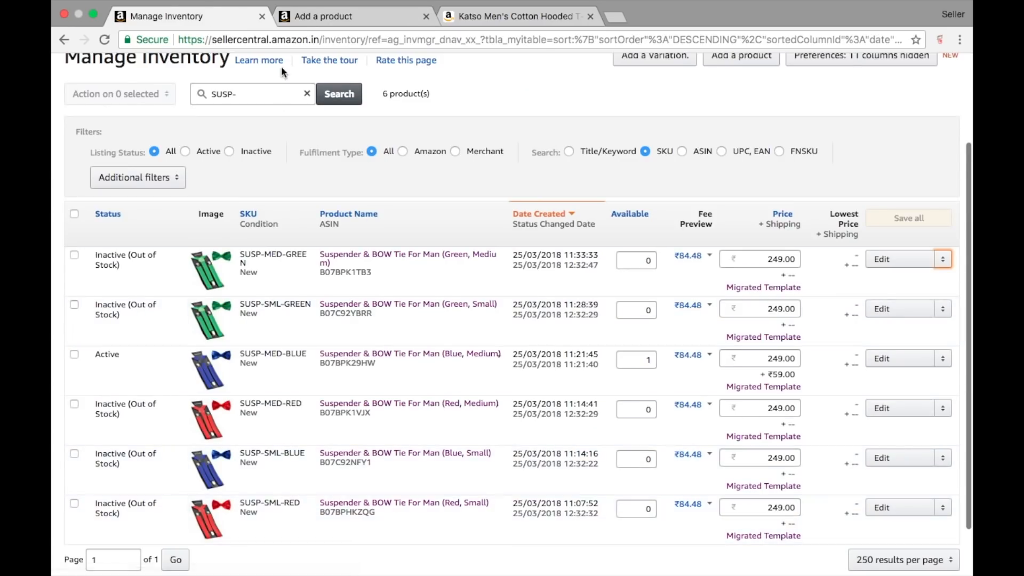
{"action": "left_click", "coordinate": [333, 16]}
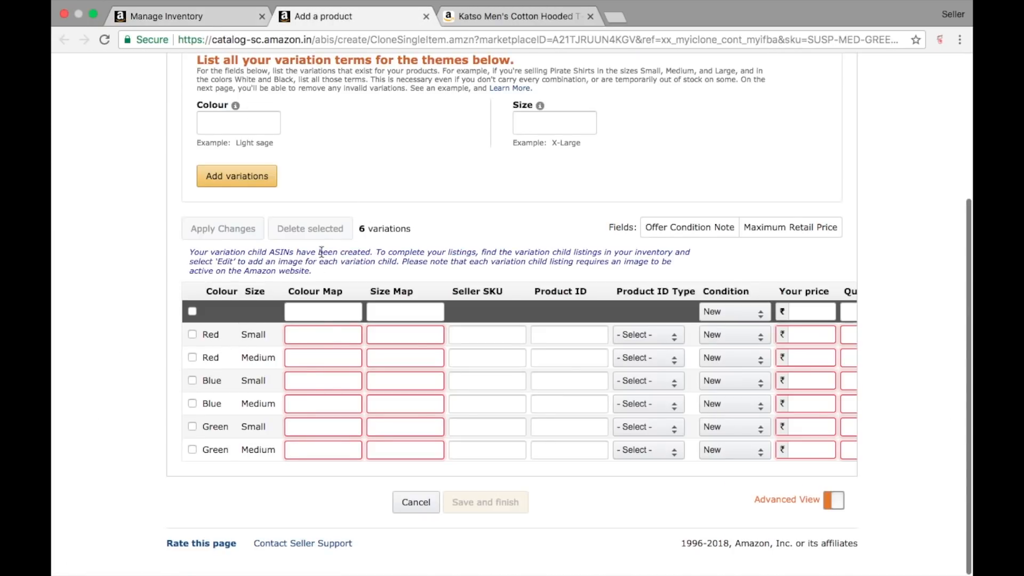
{"action": "left_click", "coordinate": [307, 331]}
{"action": "type", "text": "Red"}
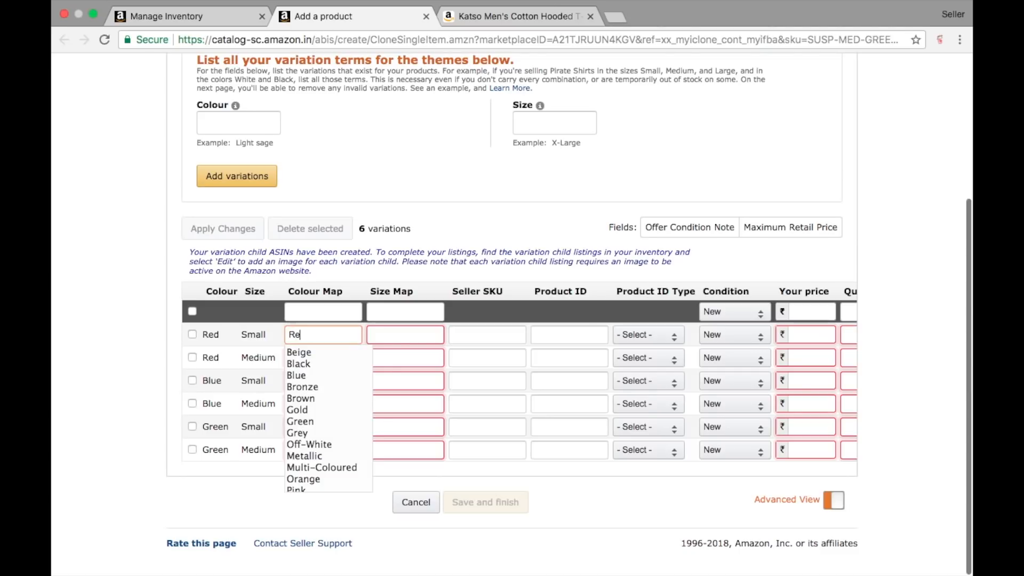
{"action": "key", "text": "Tab"}
{"action": "type", "text": "Small"}
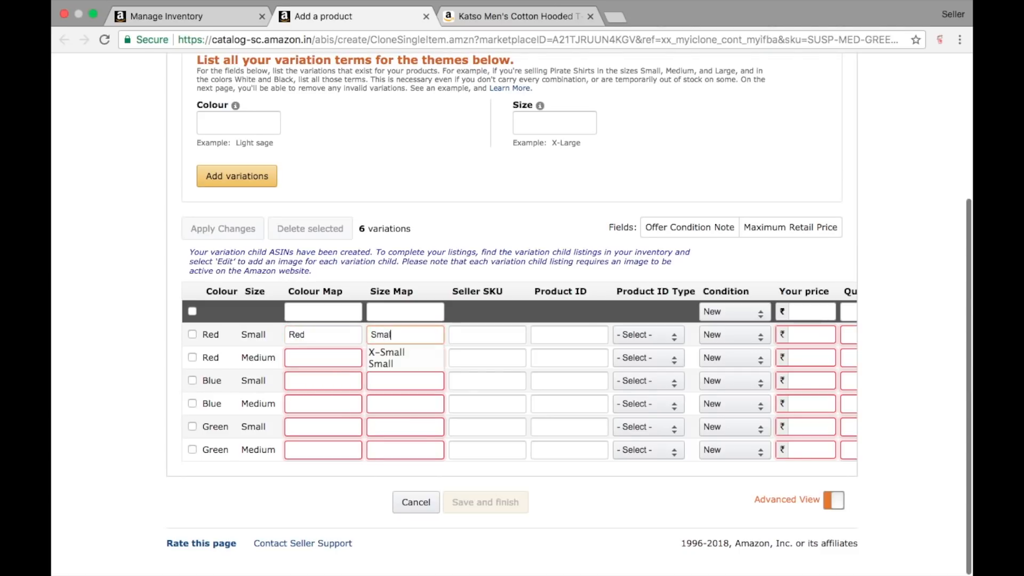
{"action": "key", "text": "Tab"}
Copy the SKU SUSP-SML-RED from the inventory list into the Red, Small variation's seller SKU
{"action": "left_click", "coordinate": [191, 21]}
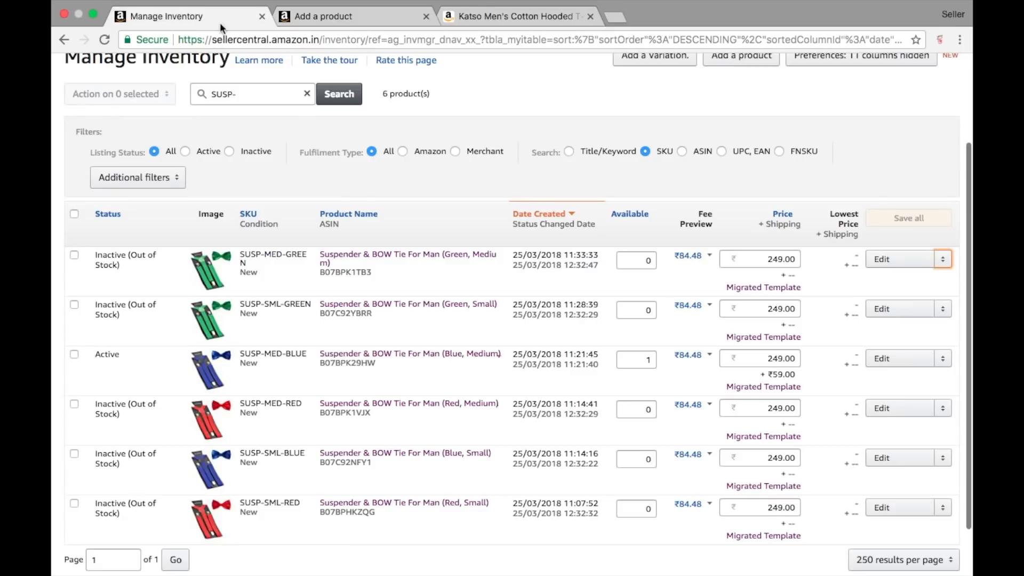
{"action": "left_click_drag", "start_coordinate": [301, 501], "coordinate": [243, 499]}
{"action": "key", "text": "super+c"}
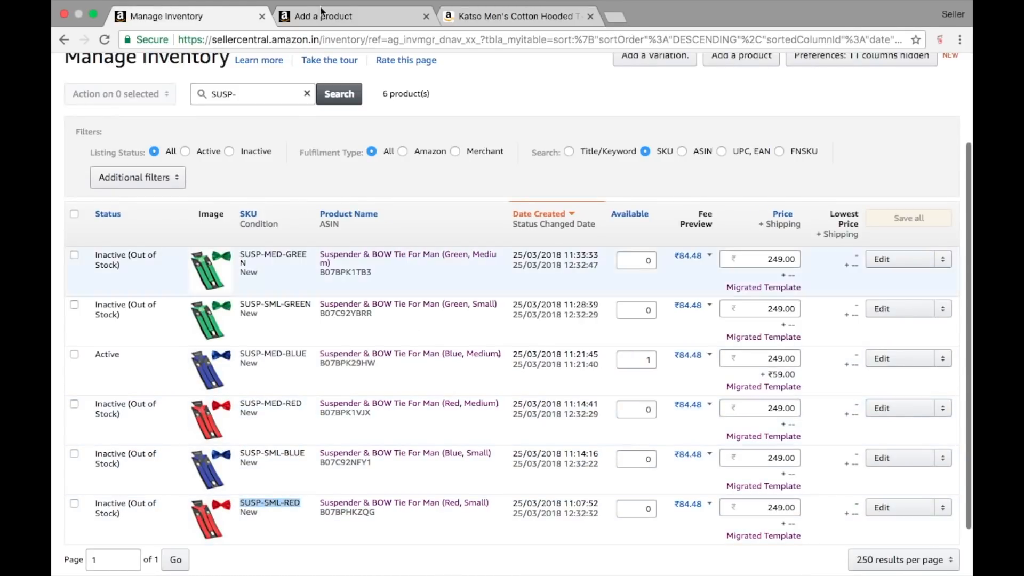
{"action": "left_click", "coordinate": [350, 17]}
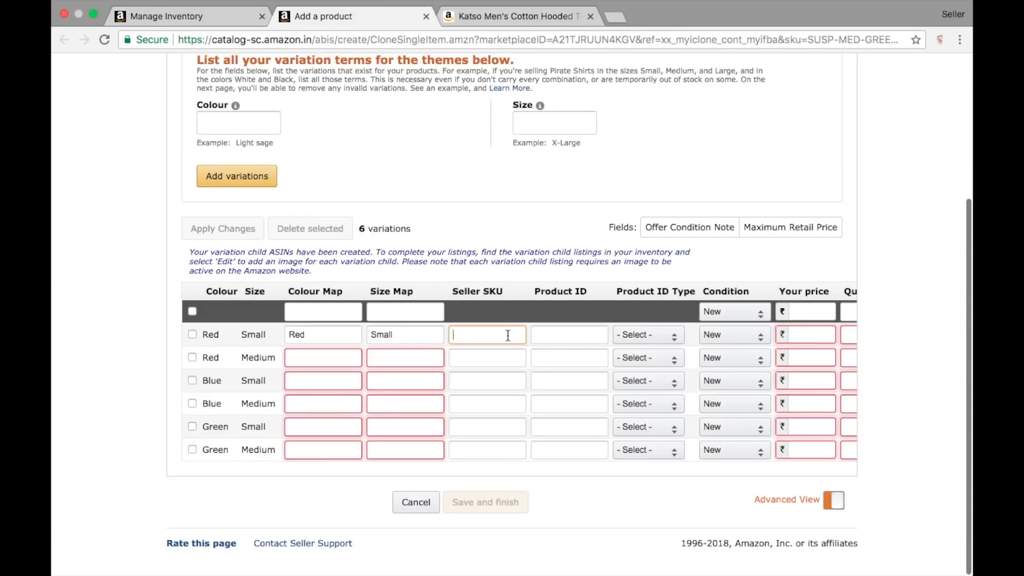
{"action": "key", "text": "super+v"}
Copy the ASIN B07BPHKZQG from the inventory list into the Red, Small variation's product ID, with ASIN as the ID type
{"action": "left_click", "coordinate": [565, 341]}
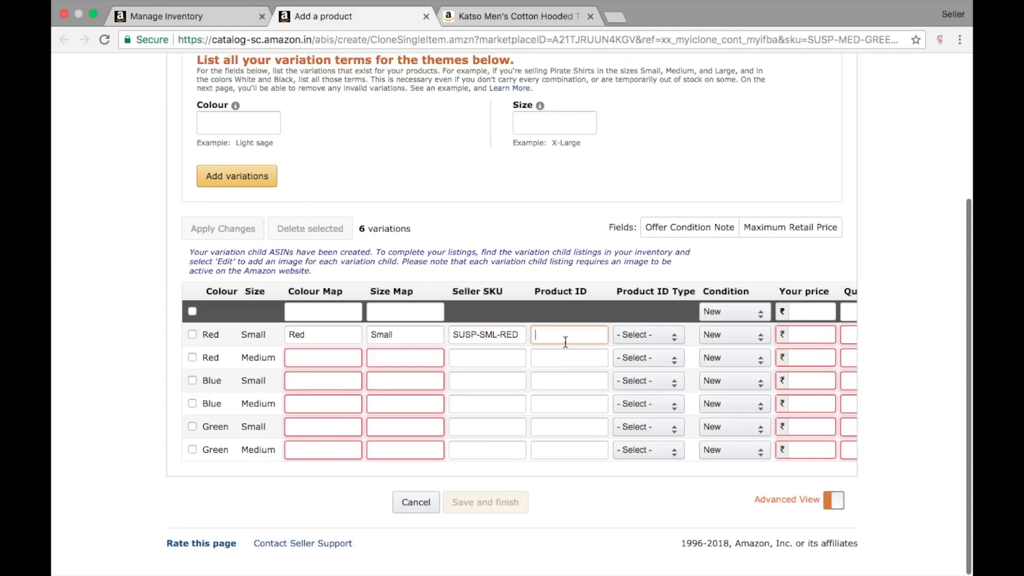
{"action": "left_click", "coordinate": [213, 18]}
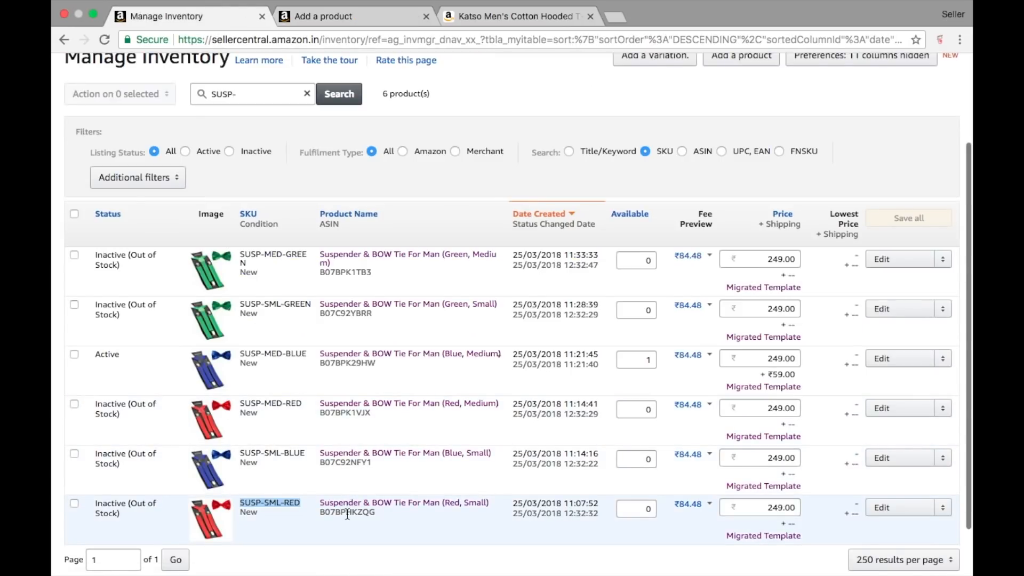
{"action": "double_click", "coordinate": [347, 514]}
{"action": "key", "text": "super+c"}
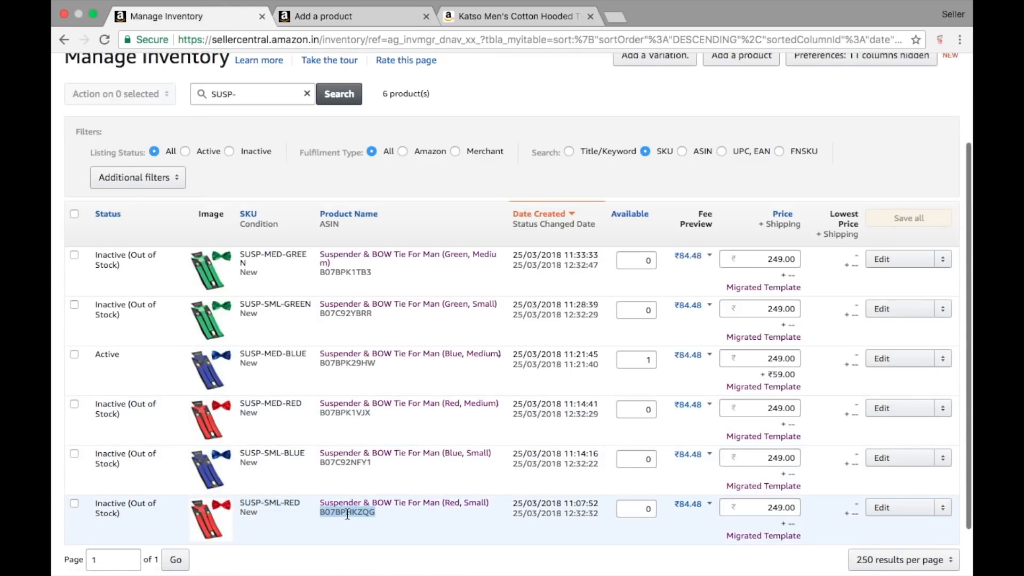
{"action": "left_click", "coordinate": [353, 17]}
{"action": "key", "text": "super+v"}
{"action": "left_click", "coordinate": [645, 336]}
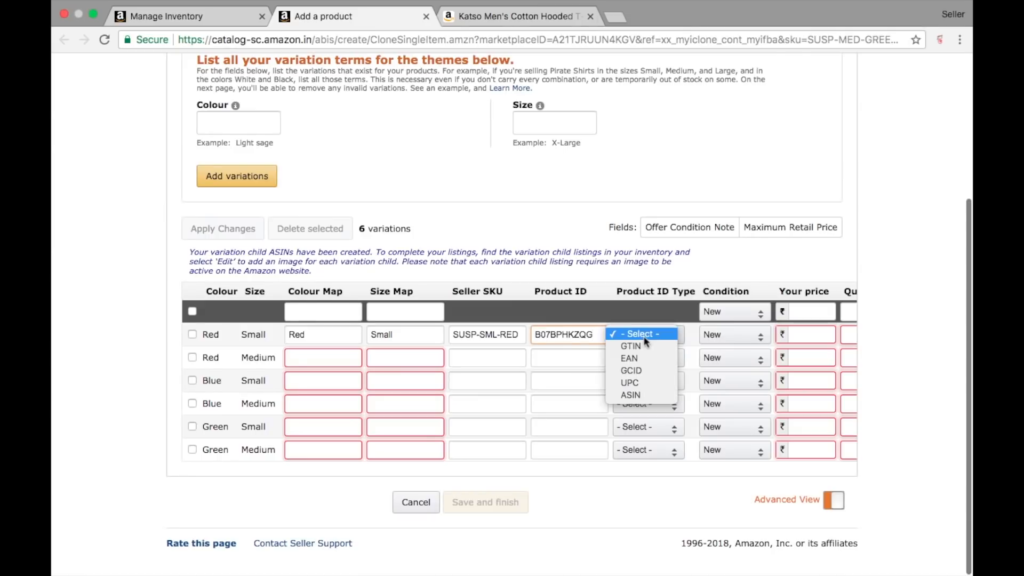
{"action": "left_click", "coordinate": [643, 395]}
Set the Red, Small variation's price to ₹399 and its quantity to 1
{"action": "scroll", "coordinate": [694, 358], "scroll_direction": "right", "scroll_amount": 5}
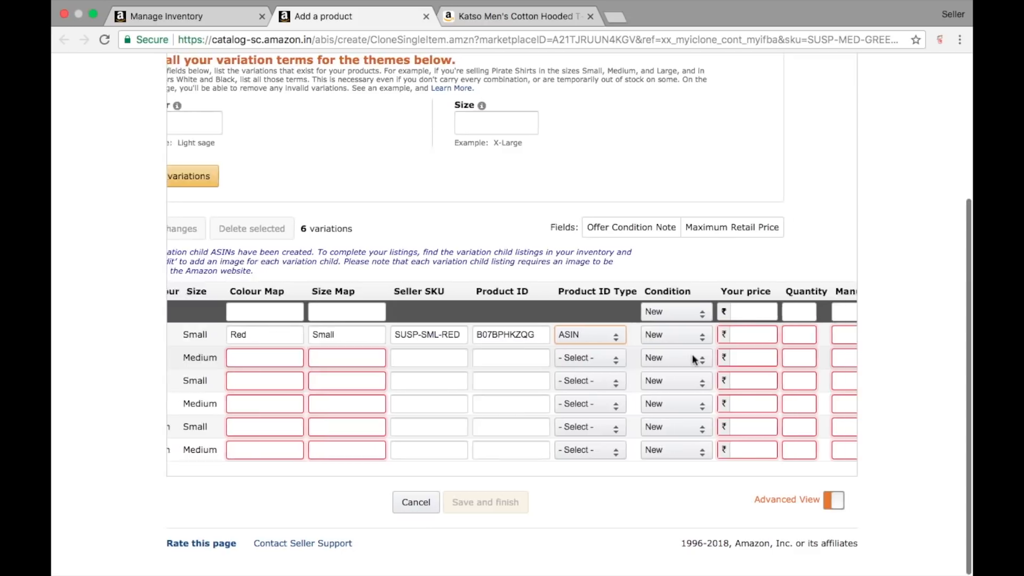
{"action": "left_click", "coordinate": [633, 331]}
{"action": "type", "text": "399"}
{"action": "key", "text": "Tab"}
{"action": "type", "text": "1"}
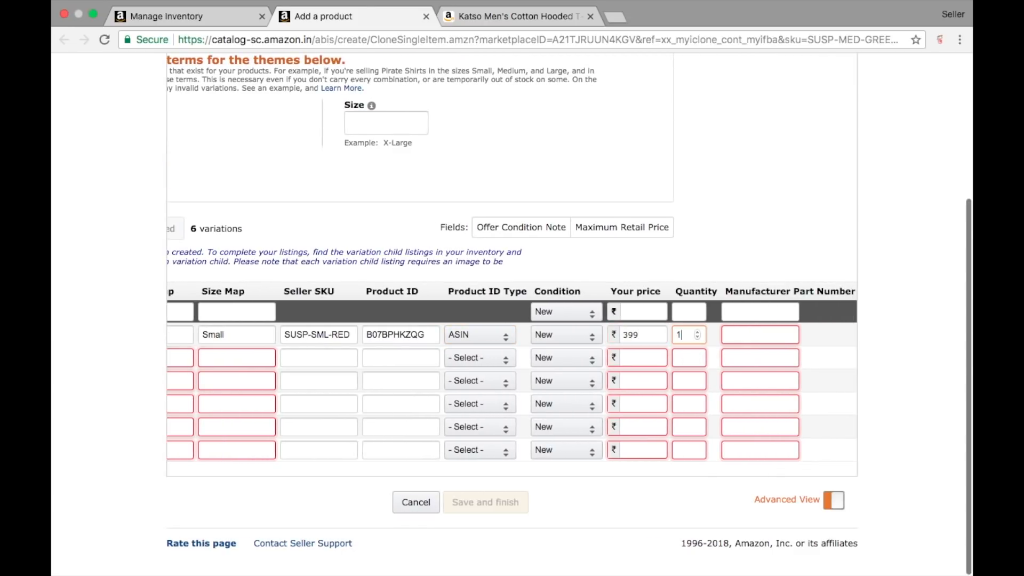
{"action": "key", "text": "Tab"}
Copy the manufacturer part number SUSPBOW01 from the existing Red, Small product's vital info into the Red, Small variation
{"action": "scroll", "coordinate": [766, 354], "scroll_direction": "right", "scroll_amount": 2}
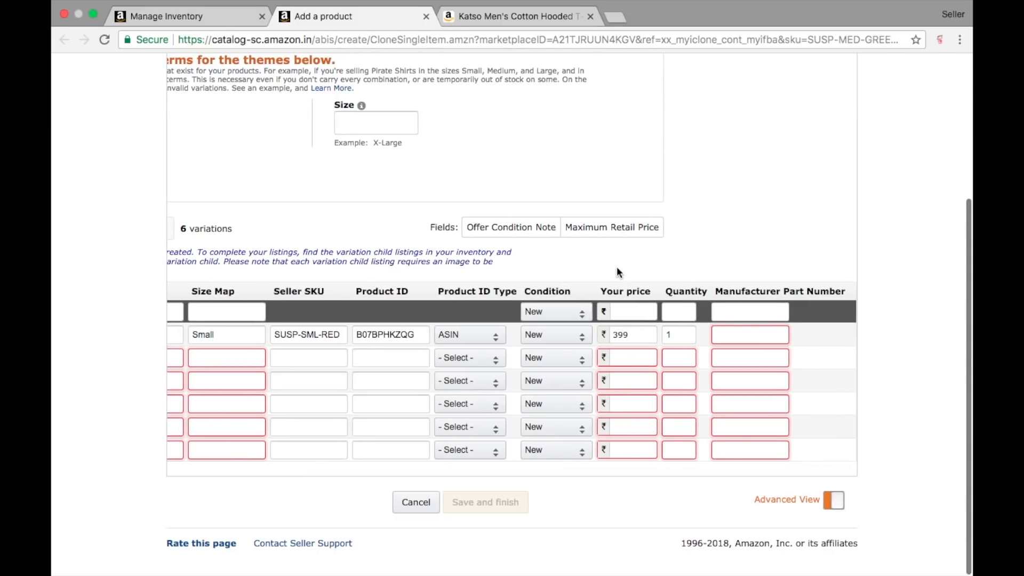
{"action": "left_click", "coordinate": [203, 17]}
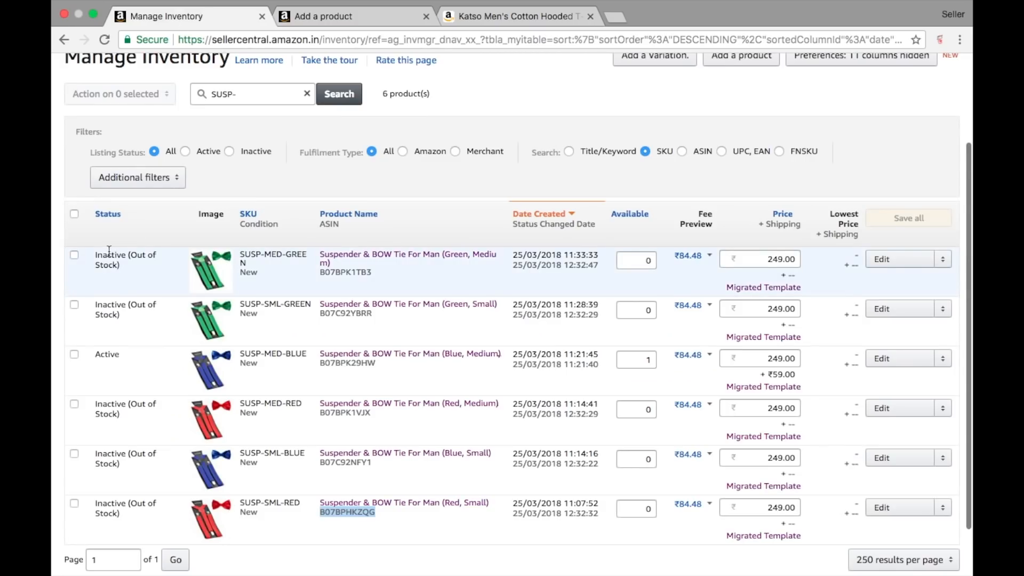
{"action": "scroll", "coordinate": [314, 464], "scroll_direction": "down", "scroll_amount": 1}
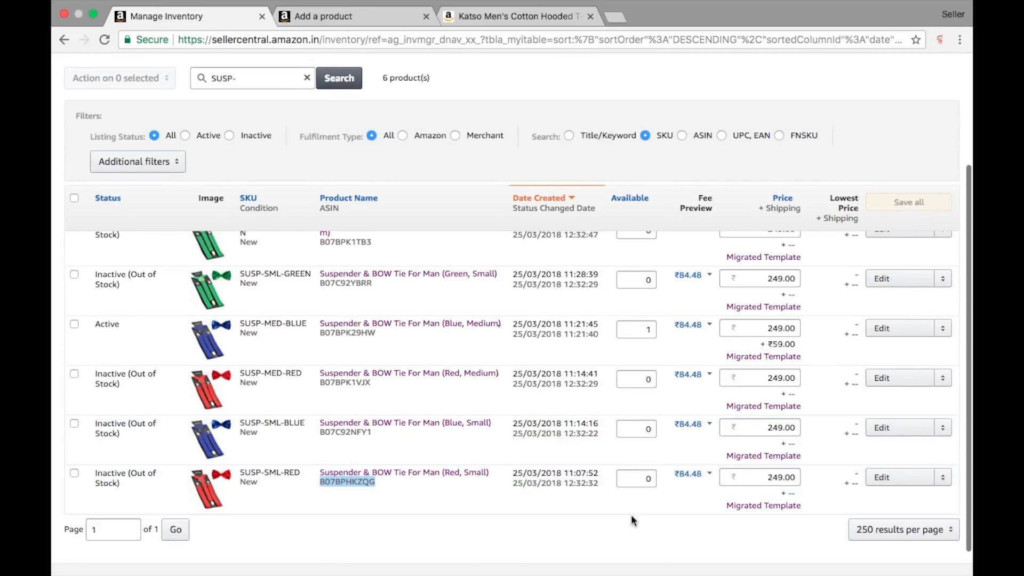
{"action": "left_click", "coordinate": [882, 477]}
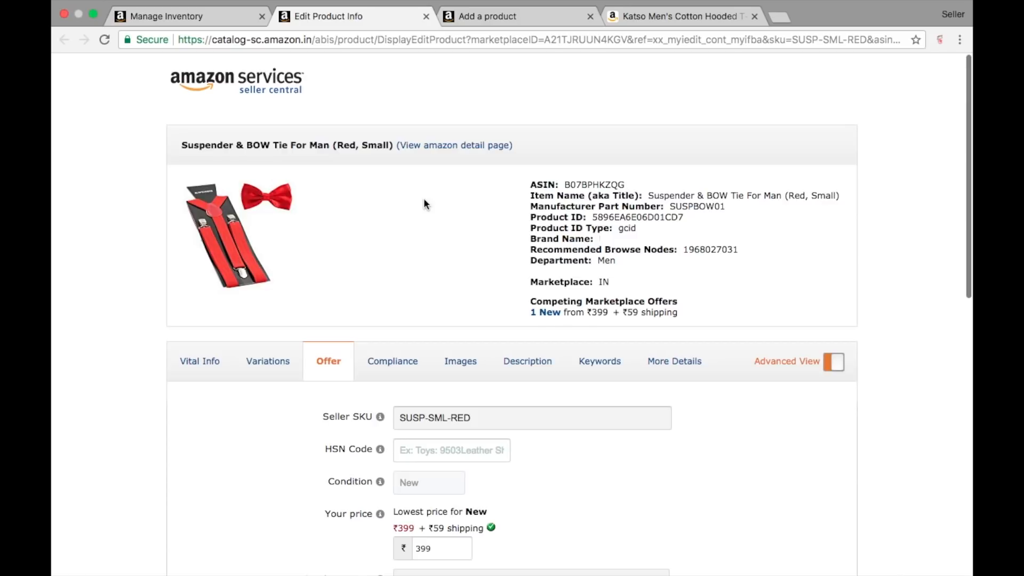
{"action": "left_click", "coordinate": [186, 365]}
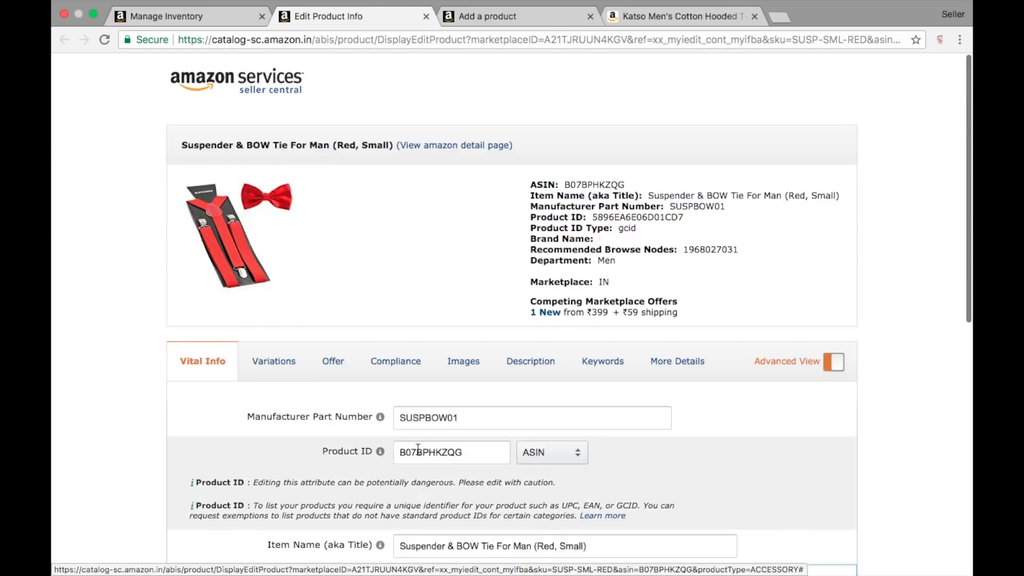
{"action": "double_click", "coordinate": [422, 416]}
{"action": "key", "text": "ctrl+c"}
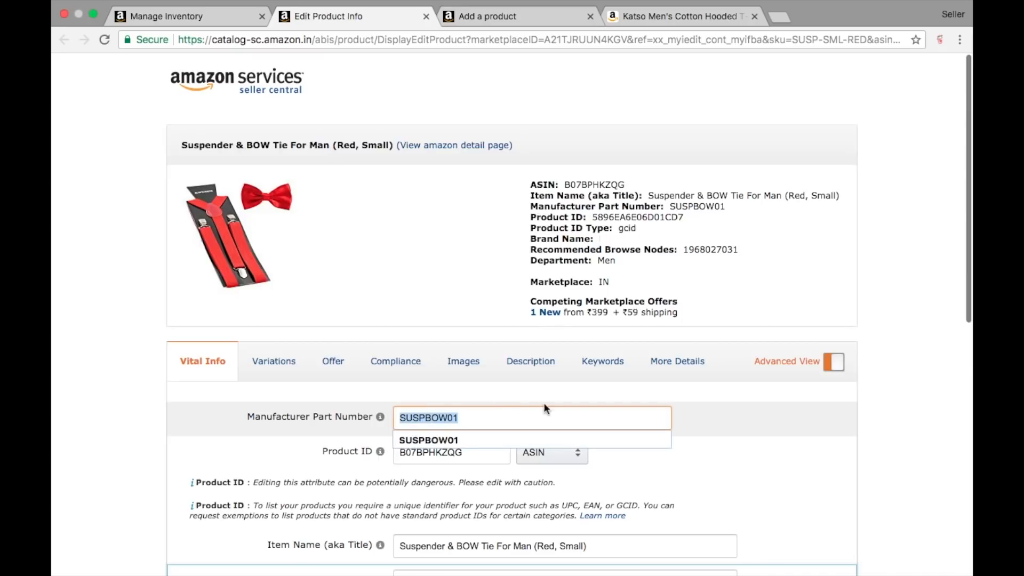
{"action": "left_click", "coordinate": [431, 235]}
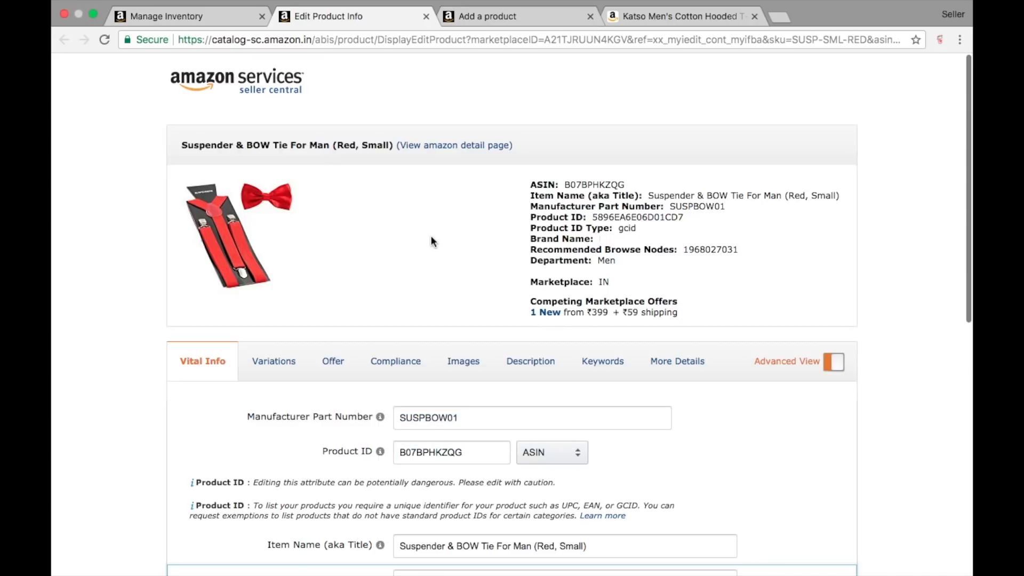
{"action": "left_click", "coordinate": [469, 17]}
{"action": "key", "text": "ctrl+v"}
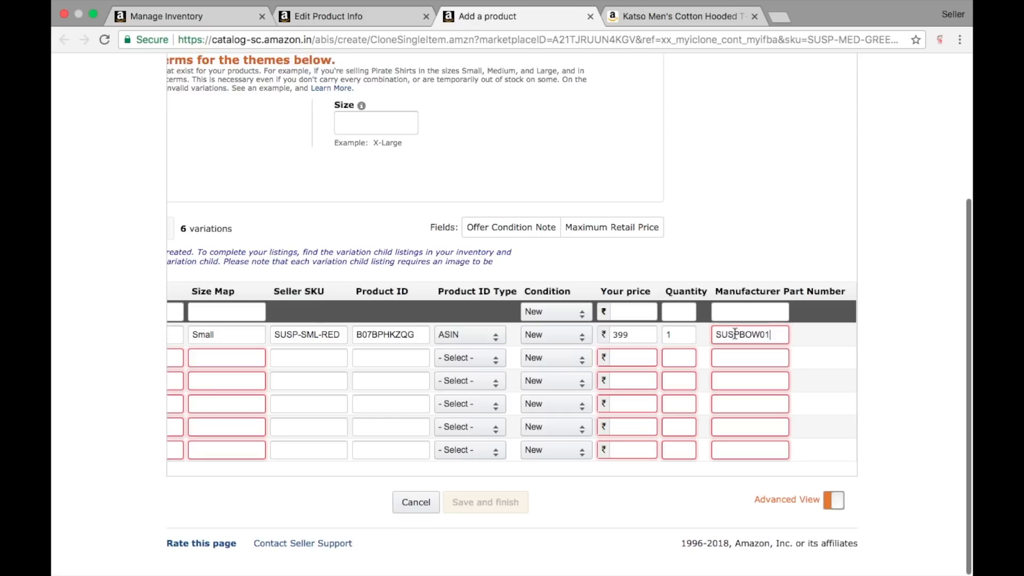
Set the Red, Medium variation's colour map to Red and its size map to Medium
{"action": "scroll", "coordinate": [496, 372], "scroll_direction": "left", "scroll_amount": 5}
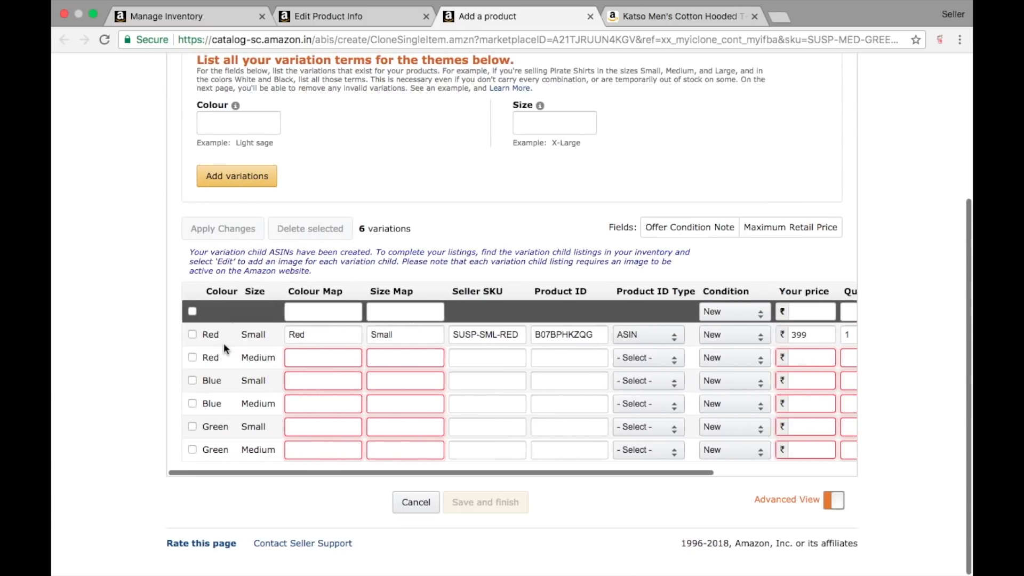
{"action": "left_click", "coordinate": [323, 356]}
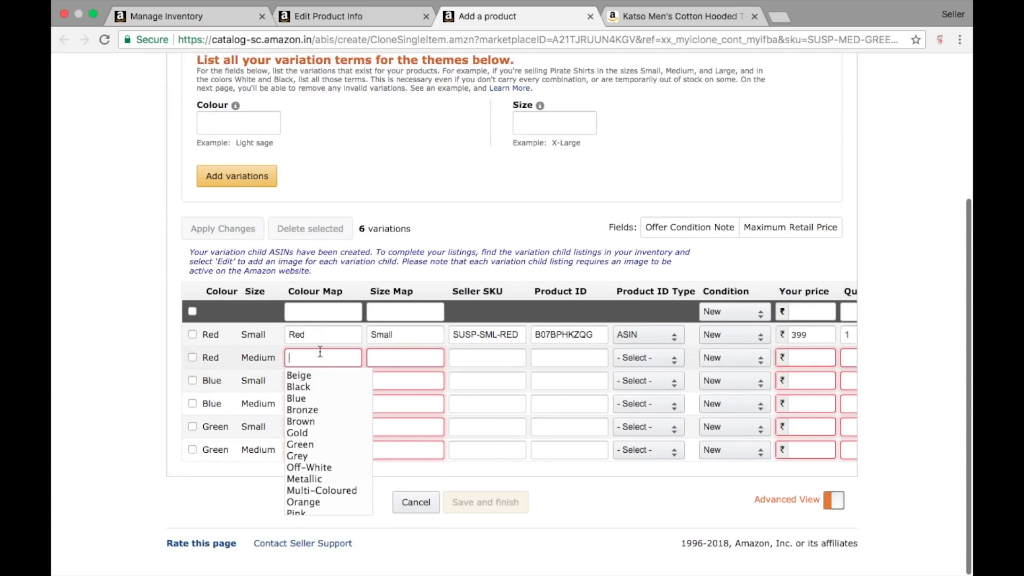
{"action": "left_click", "coordinate": [426, 16]}
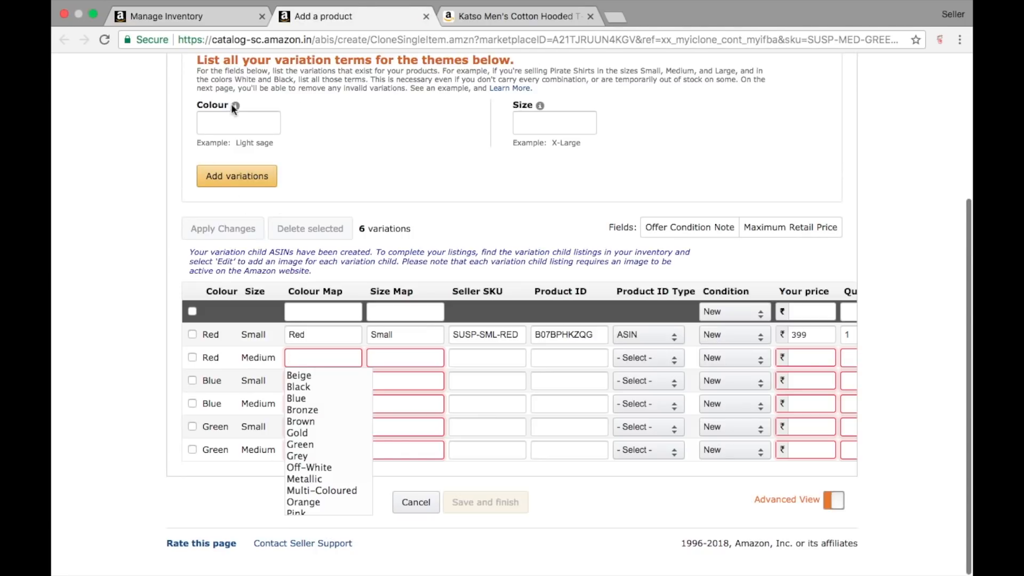
{"action": "left_click", "coordinate": [181, 11]}
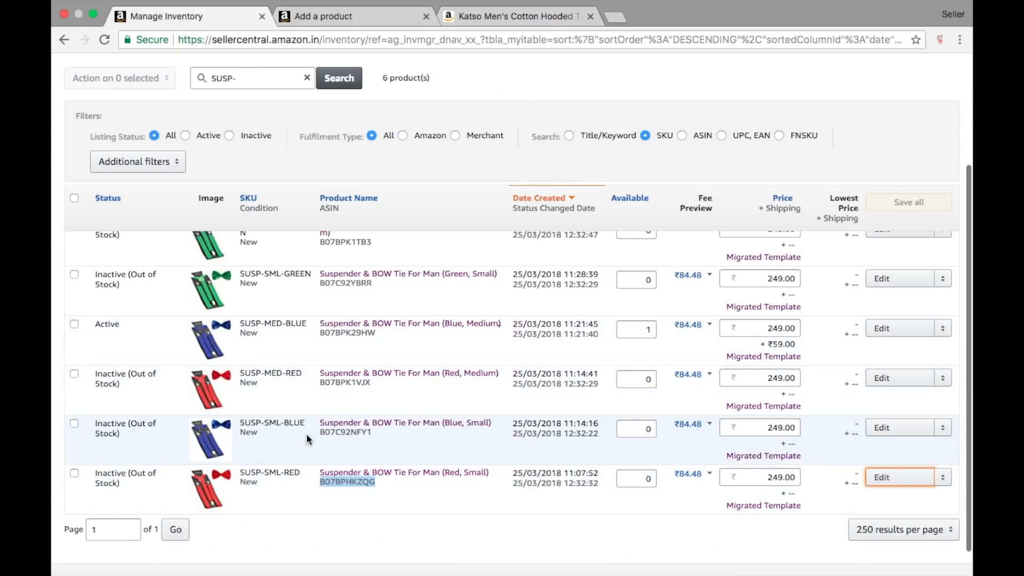
{"action": "left_click", "coordinate": [320, 16]}
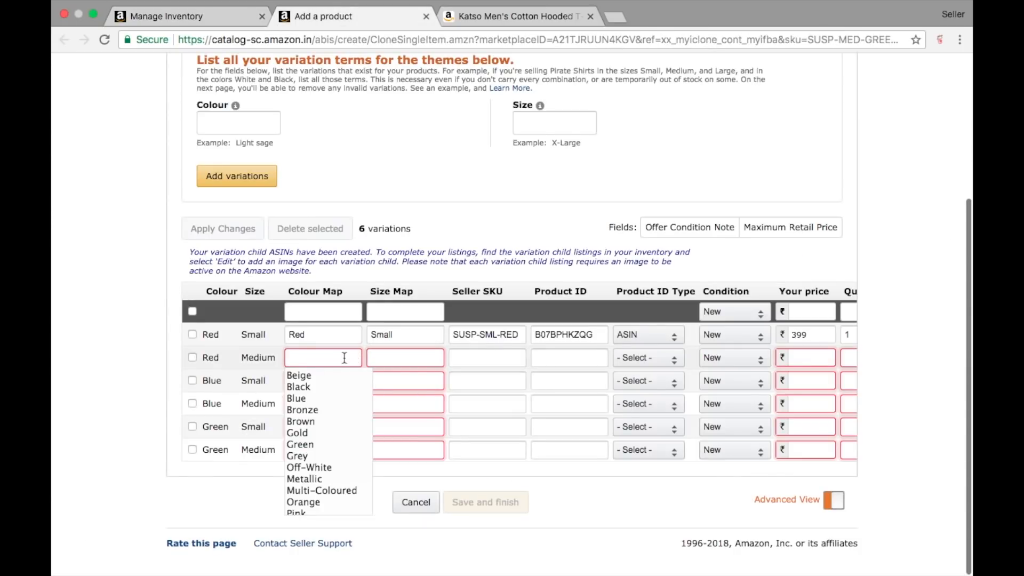
{"action": "type", "text": "Red"}
{"action": "key", "text": "Tab"}
{"action": "type", "text": "Medium"}
{"action": "key", "text": "Tab"}
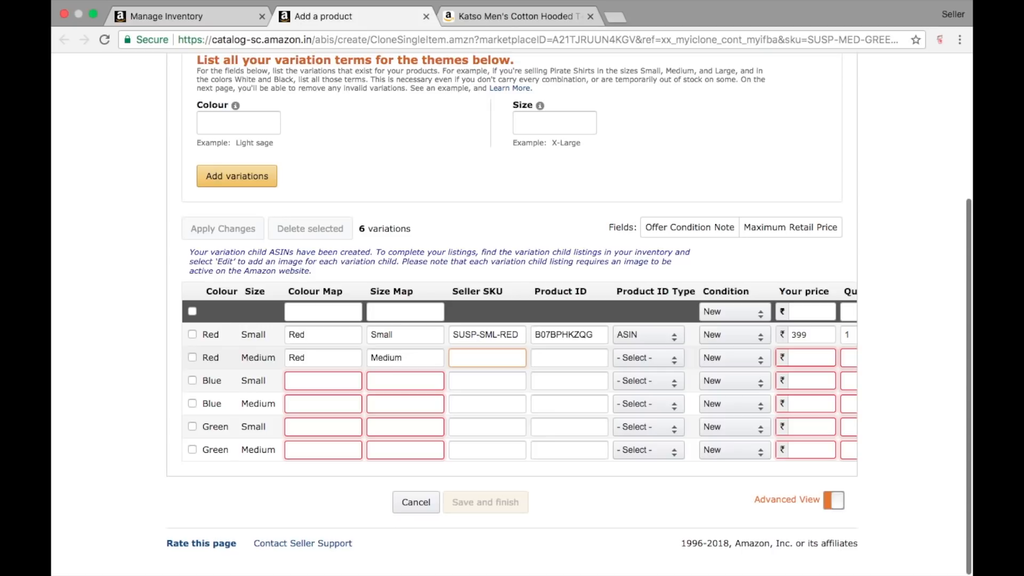
Copy the SKU SUSP-MED-RED from the inventory list into the Red, Medium variation's seller SKU
{"action": "left_click", "coordinate": [160, 16]}
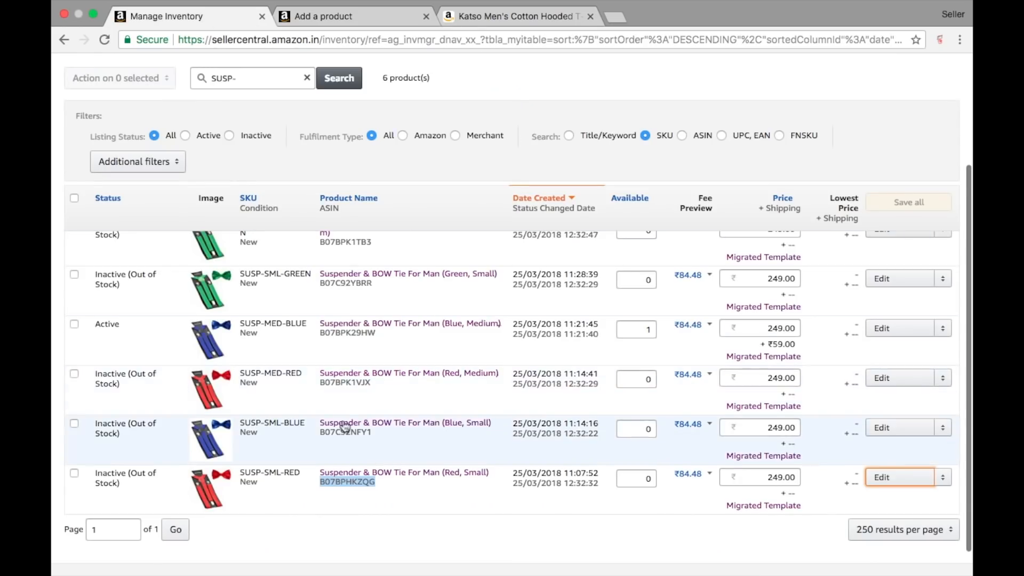
{"action": "left_click_drag", "start_coordinate": [301, 370], "coordinate": [242, 370]}
{"action": "key", "text": "ctrl+c"}
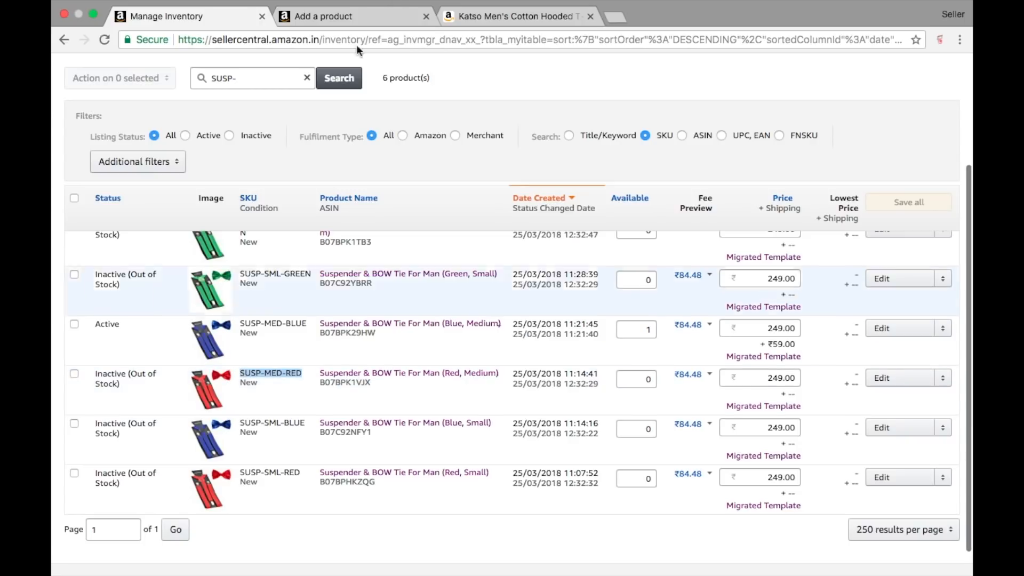
{"action": "left_click", "coordinate": [375, 17]}
{"action": "key", "text": "ctrl+v"}
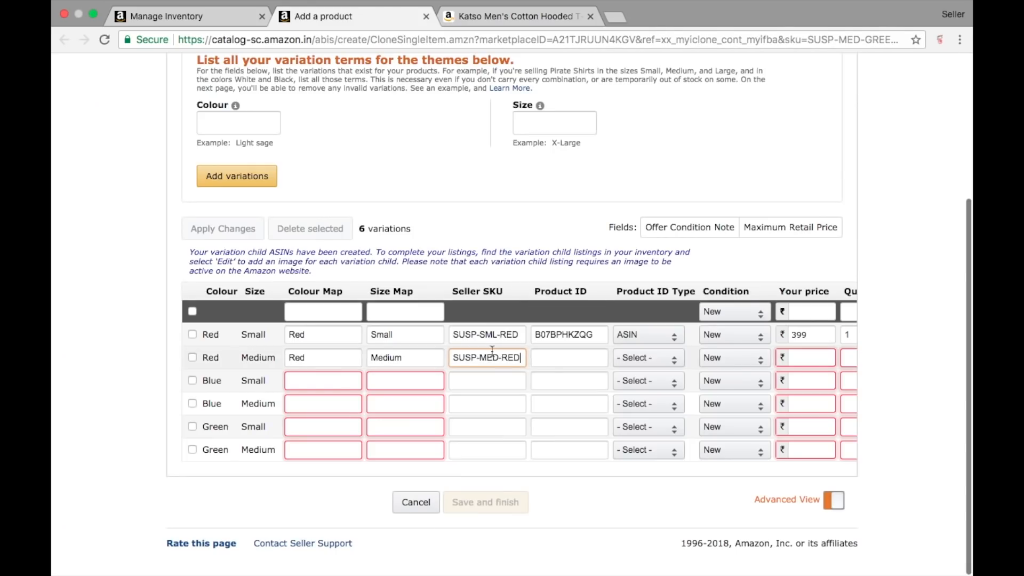
Copy the ASIN B07BPK1VJX from the inventory list into the Red, Medium variation's product ID, with ASIN as the ID type
{"action": "left_click", "coordinate": [165, 15]}
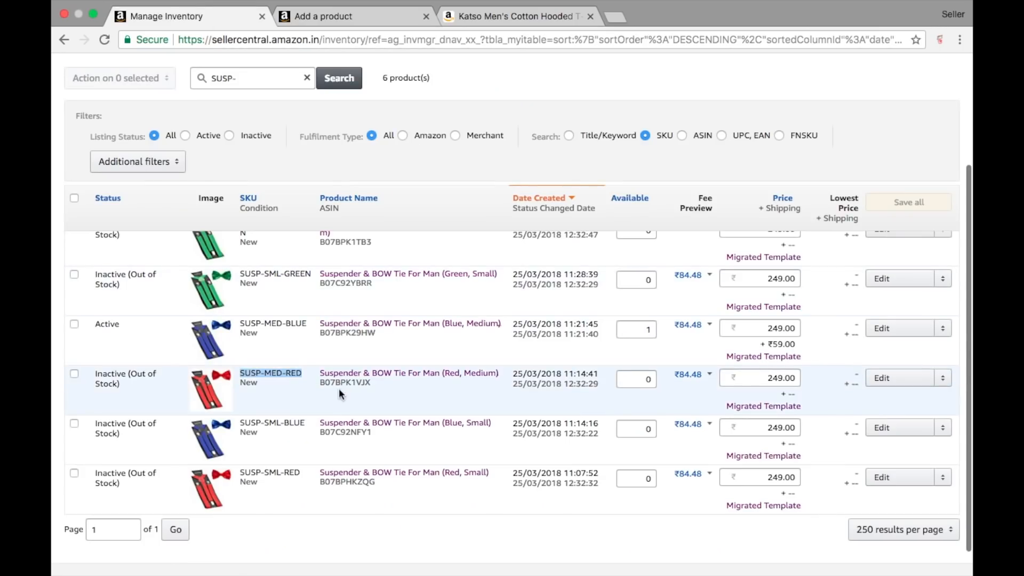
{"action": "double_click", "coordinate": [344, 383]}
{"action": "key", "text": "ctrl+c"}
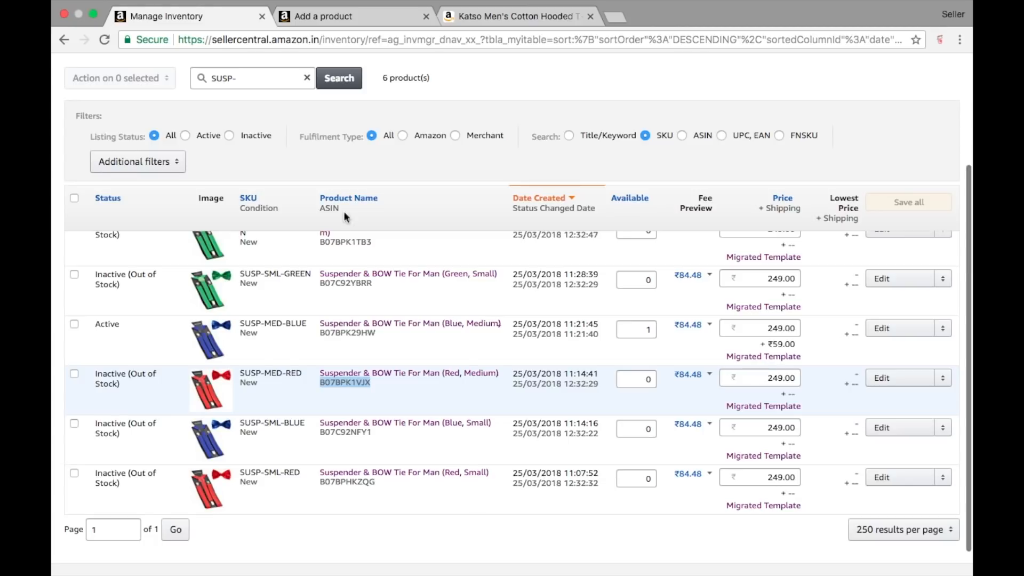
{"action": "left_click", "coordinate": [370, 19]}
{"action": "left_click", "coordinate": [601, 357]}
{"action": "key", "text": "ctrl+v"}
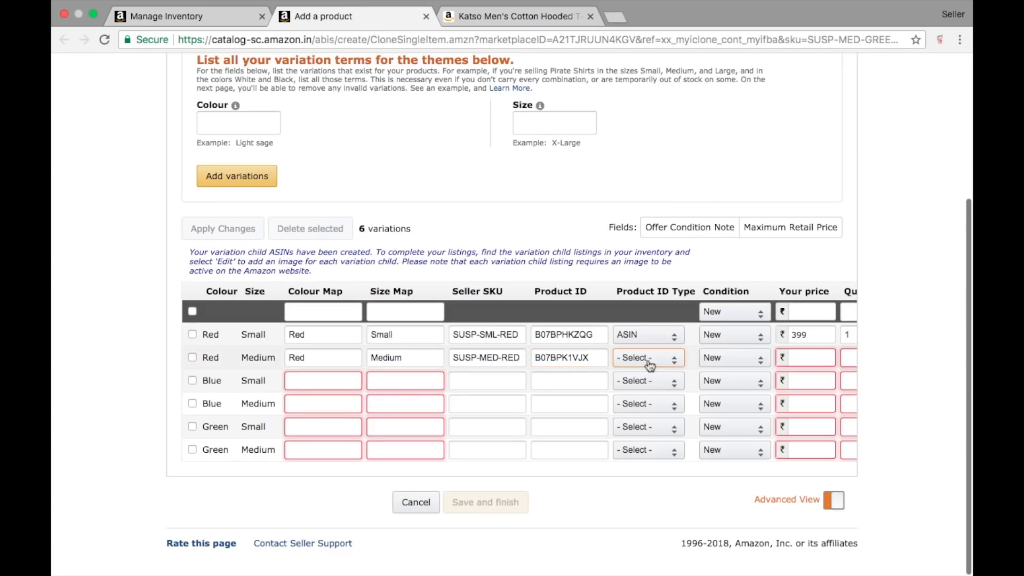
{"action": "left_click", "coordinate": [645, 359]}
{"action": "left_click", "coordinate": [642, 418]}
Set the Red, Medium variation's price to ₹399 and its quantity to 1
{"action": "scroll", "coordinate": [640, 384], "scroll_direction": "right", "scroll_amount": 5}
{"action": "left_click", "coordinate": [628, 361]}
{"action": "type", "text": "39"}
{"action": "type", "text": "1"}
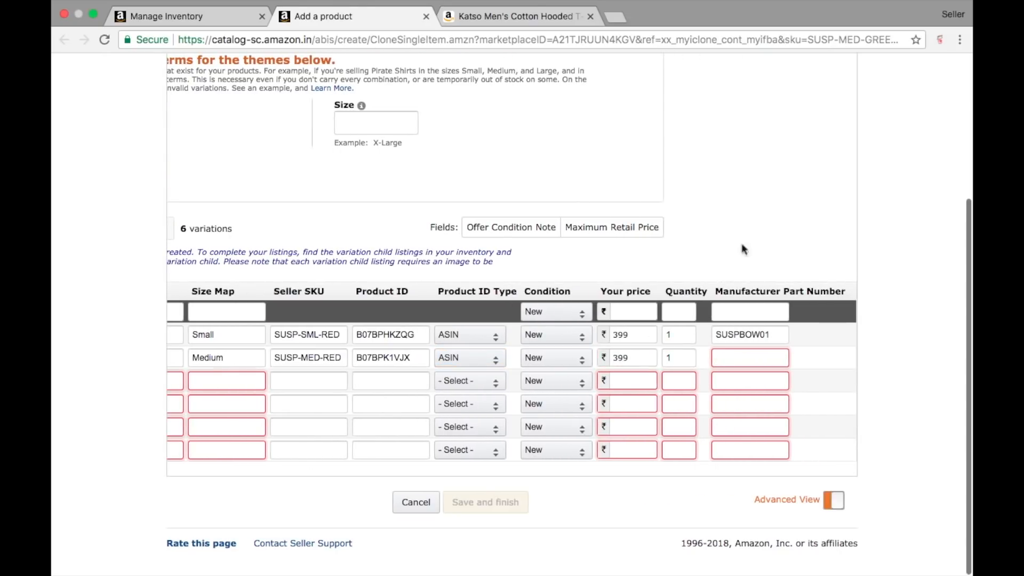
Copy the manufacturer part number SUSPBOW02 from the existing Red, Medium product's vital info into the Red, Medium variation
{"action": "left_click", "coordinate": [215, 19]}
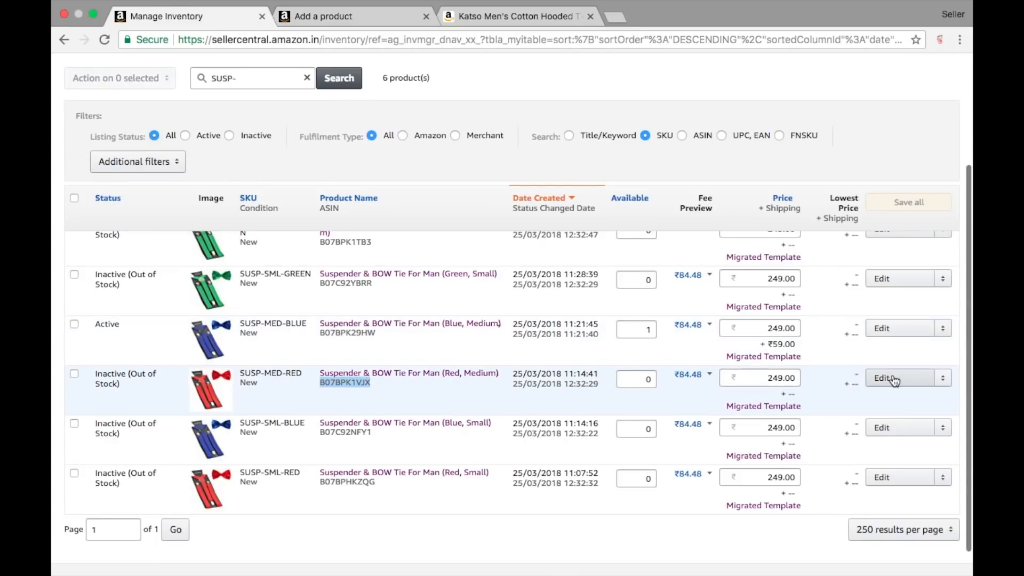
{"action": "left_click", "coordinate": [880, 380]}
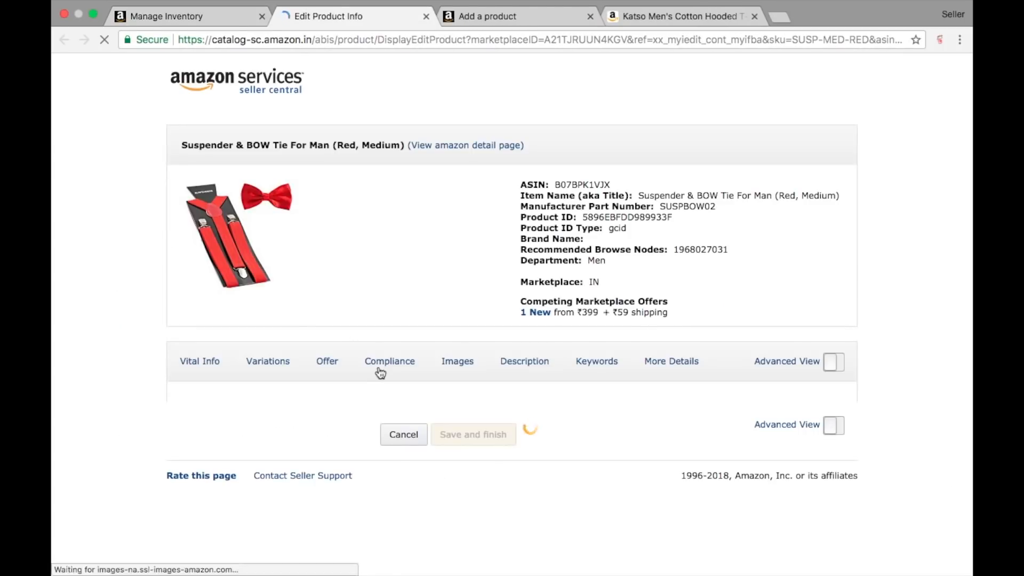
{"action": "left_click", "coordinate": [207, 354]}
{"action": "left_click", "coordinate": [439, 409]}
{"action": "double_click", "coordinate": [440, 409]}
{"action": "key", "text": "super+c"}
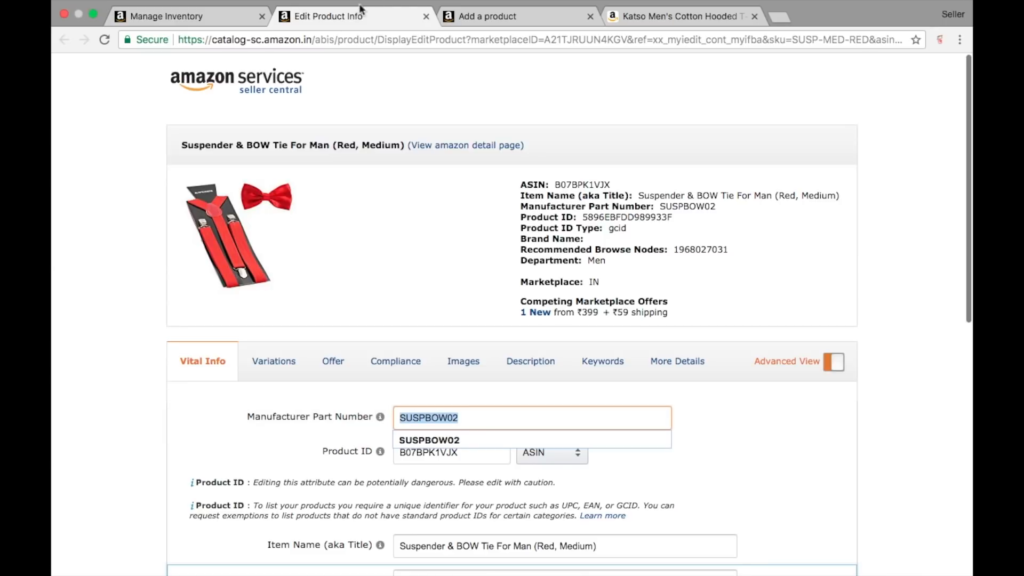
{"action": "left_click", "coordinate": [426, 17]}
{"action": "left_click", "coordinate": [327, 23]}
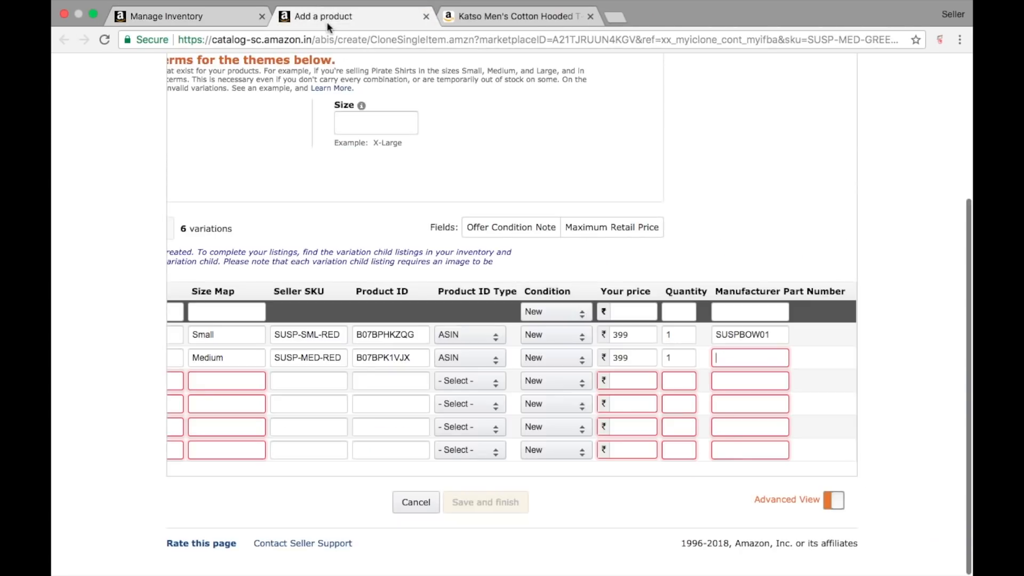
{"action": "left_click", "coordinate": [779, 359]}
{"action": "key", "text": "super+v"}
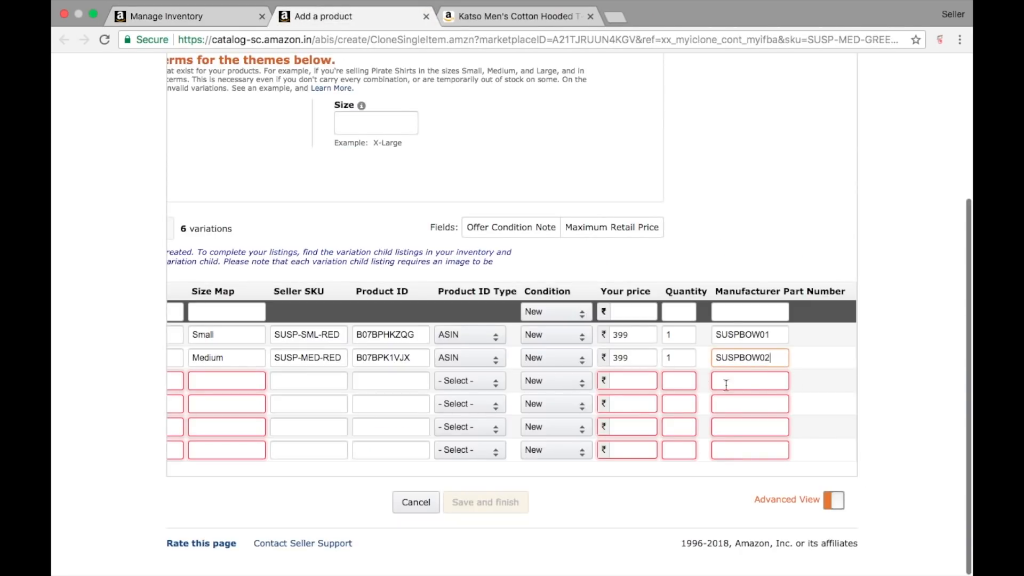
Set the Blue, Small variation's colour map to Blue and its size map to Small
{"action": "scroll", "coordinate": [608, 345], "scroll_direction": "left", "scroll_amount": 1}
{"action": "scroll", "coordinate": [609, 349], "scroll_direction": "left", "scroll_amount": 3}
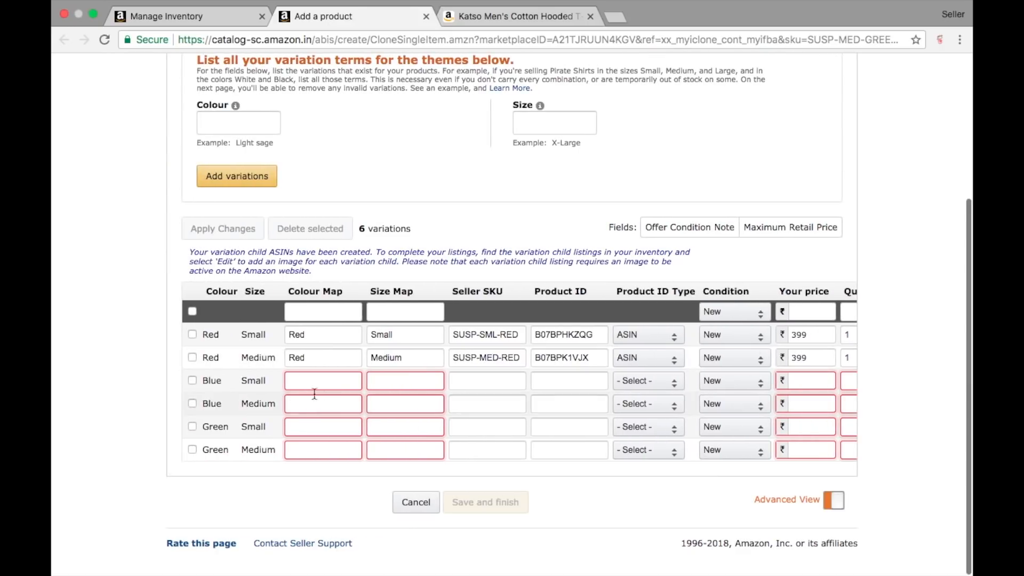
{"action": "left_click", "coordinate": [326, 381]}
{"action": "type", "text": "Blue"}
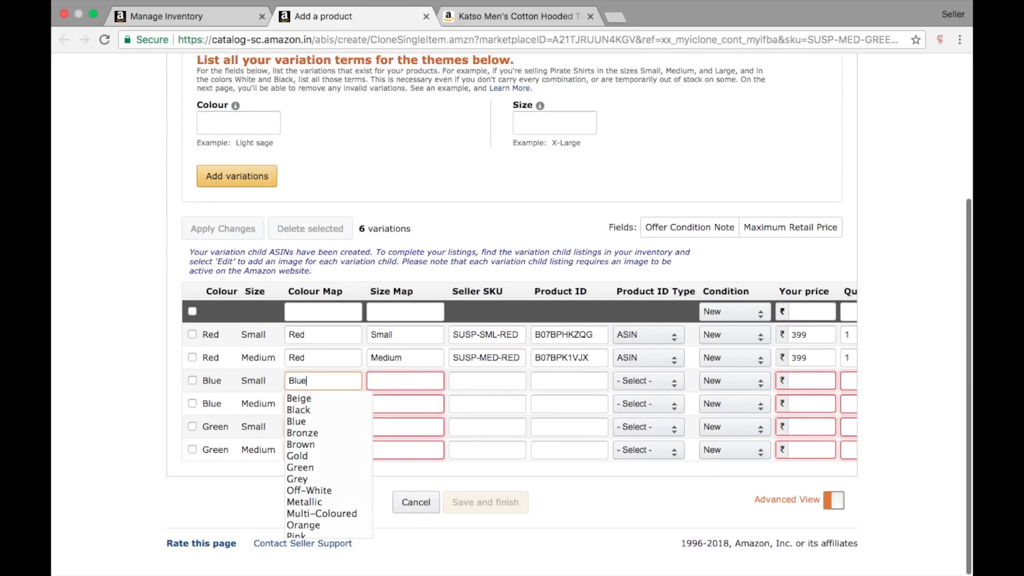
{"action": "key", "text": "Tab"}
{"action": "type", "text": "Small"}
{"action": "key", "text": "Tab"}
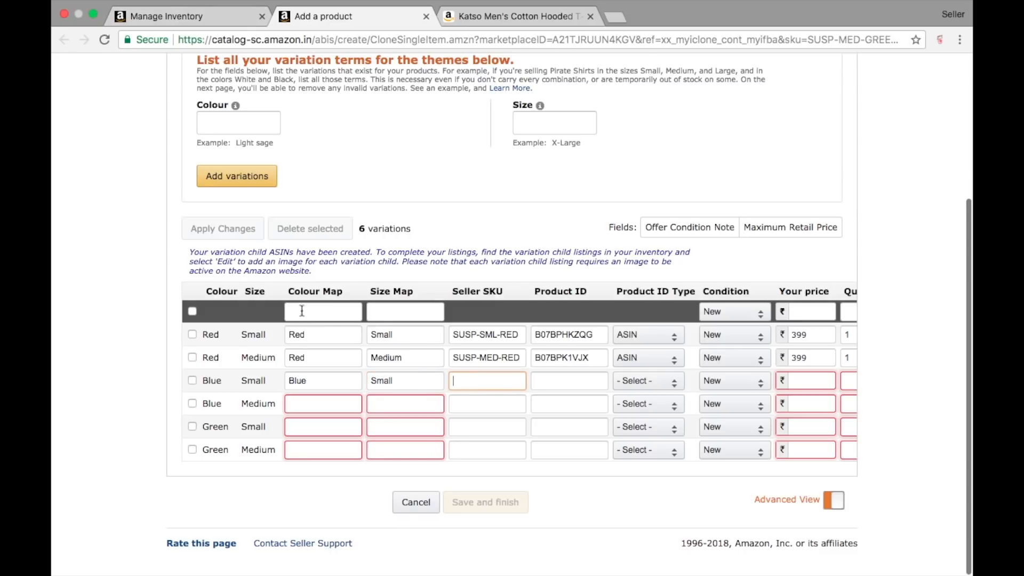
Copy the SKU SUSP-SML-BLUE from the inventory list into the Blue, Small variation's seller SKU
{"action": "left_click", "coordinate": [201, 20]}
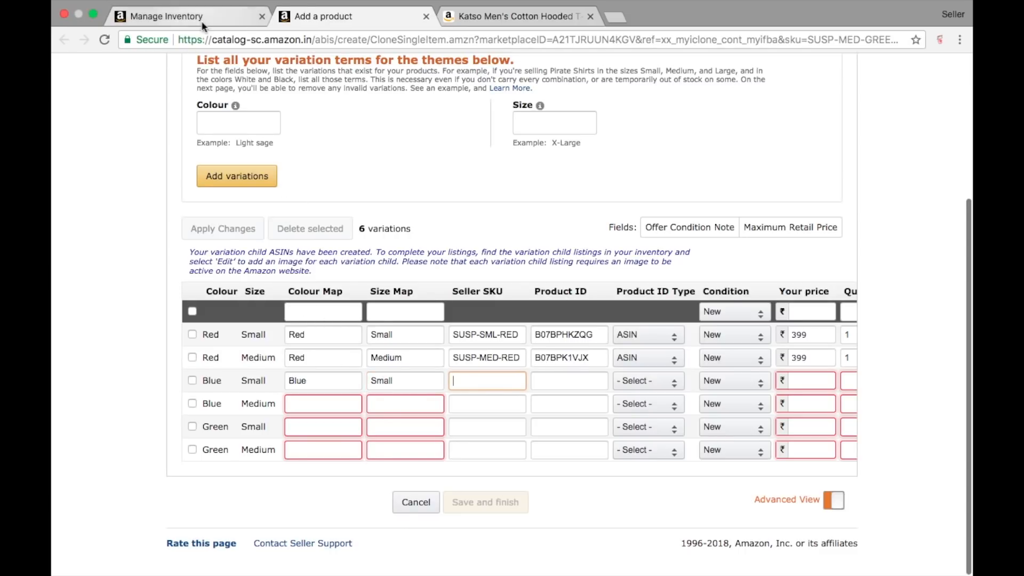
{"action": "left_click_drag", "start_coordinate": [306, 422], "coordinate": [241, 422]}
{"action": "key", "text": "super+c"}
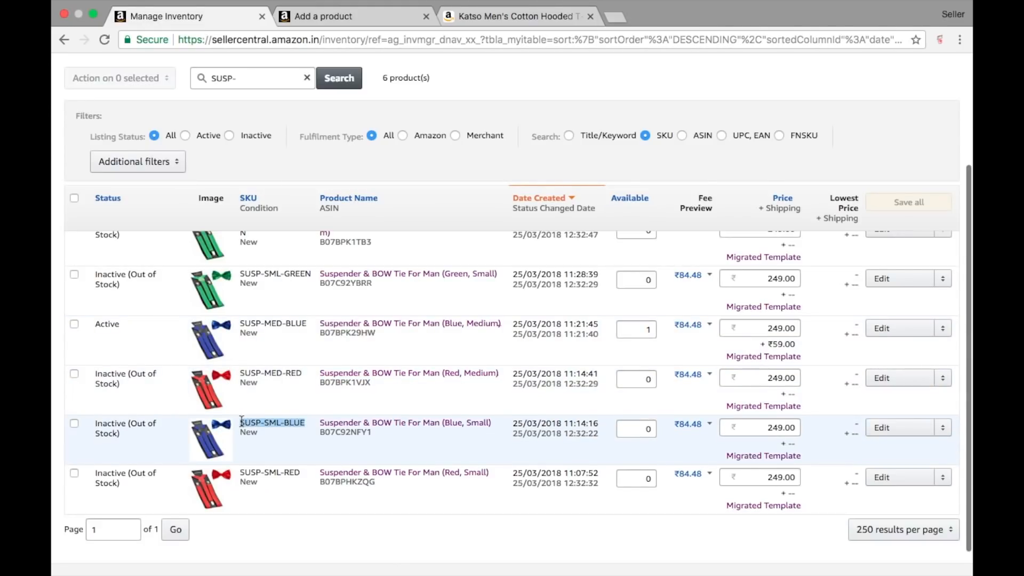
{"action": "left_click", "coordinate": [322, 16]}
{"action": "left_click", "coordinate": [511, 388]}
{"action": "key", "text": "super+v"}
{"action": "key", "text": "Tab"}
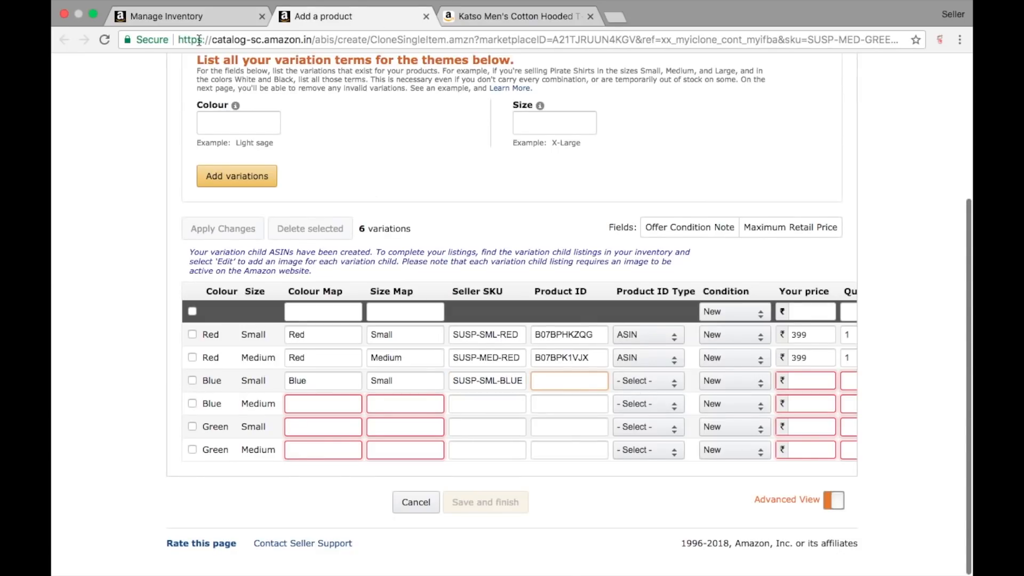
Copy the ASIN B07C92NFY1 from the inventory list into the Blue, Small variation's product ID, with ASIN as the ID type
{"action": "left_click", "coordinate": [205, 17]}
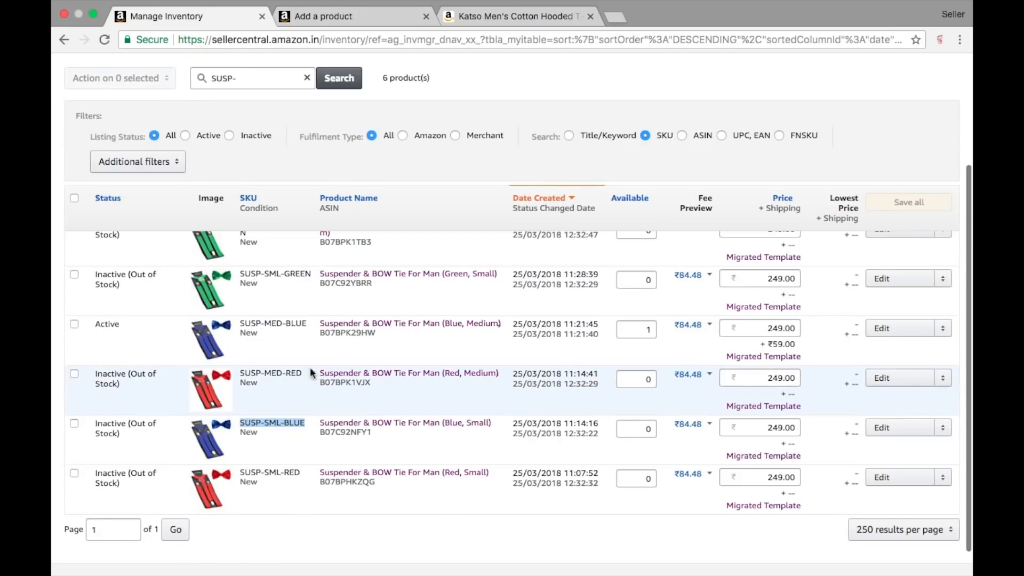
{"action": "double_click", "coordinate": [358, 430]}
{"action": "key", "text": "super+c"}
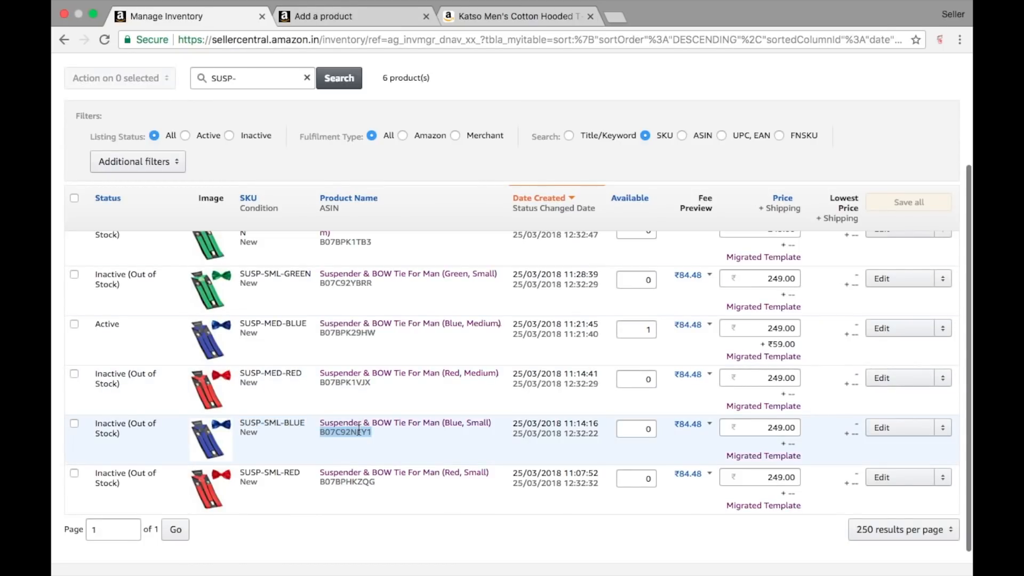
{"action": "left_click", "coordinate": [323, 16]}
{"action": "key", "text": "super+v"}
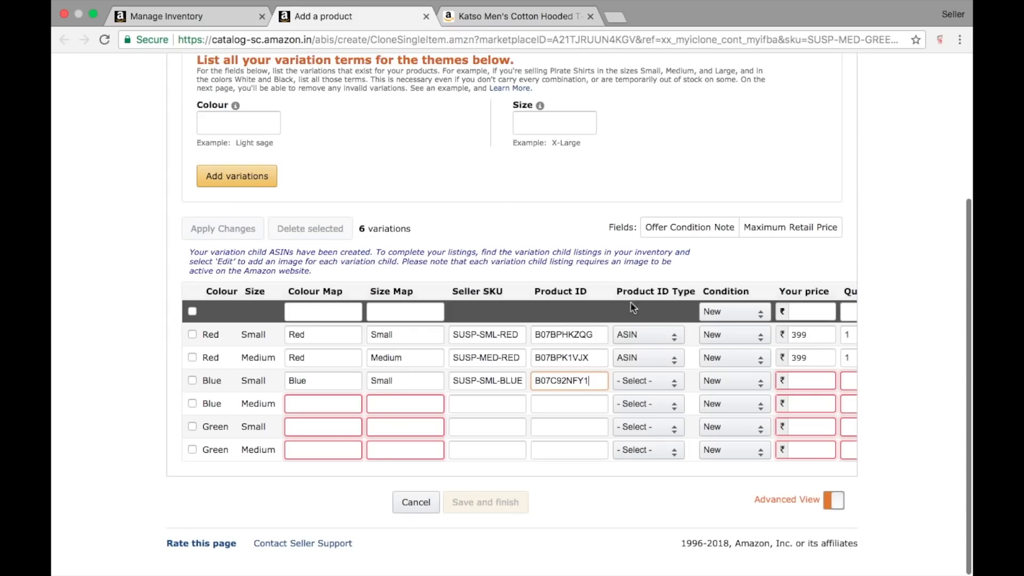
{"action": "left_click", "coordinate": [653, 379]}
{"action": "left_click", "coordinate": [645, 442]}
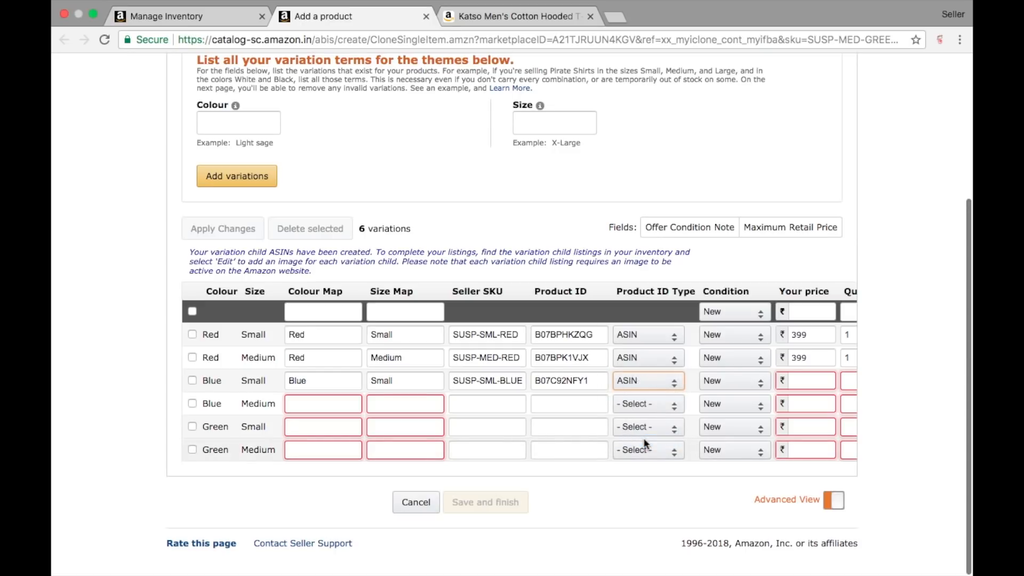
Set the Blue, Small variation's price to ₹399 and its quantity to 1
{"action": "scroll", "coordinate": [641, 373], "scroll_direction": "right", "scroll_amount": 5}
{"action": "left_click", "coordinate": [642, 379]}
{"action": "type", "text": "399"}
{"action": "key", "text": "Tab"}
{"action": "type", "text": "1"}
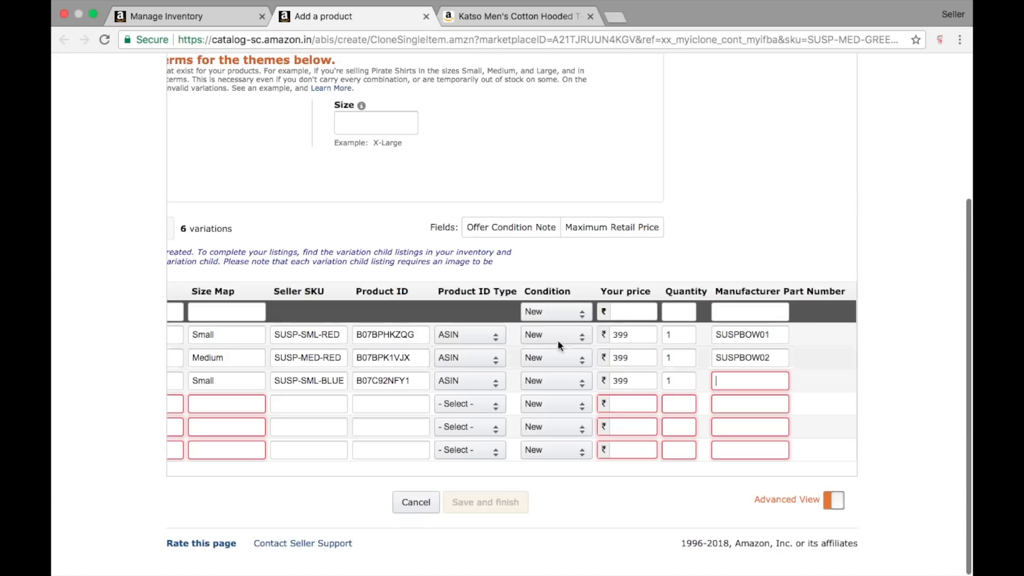
Copy the manufacturer part number SUSPBOW03 from the existing Blue, Small product's vital info into the Blue, Small variation
{"action": "left_click", "coordinate": [234, 24]}
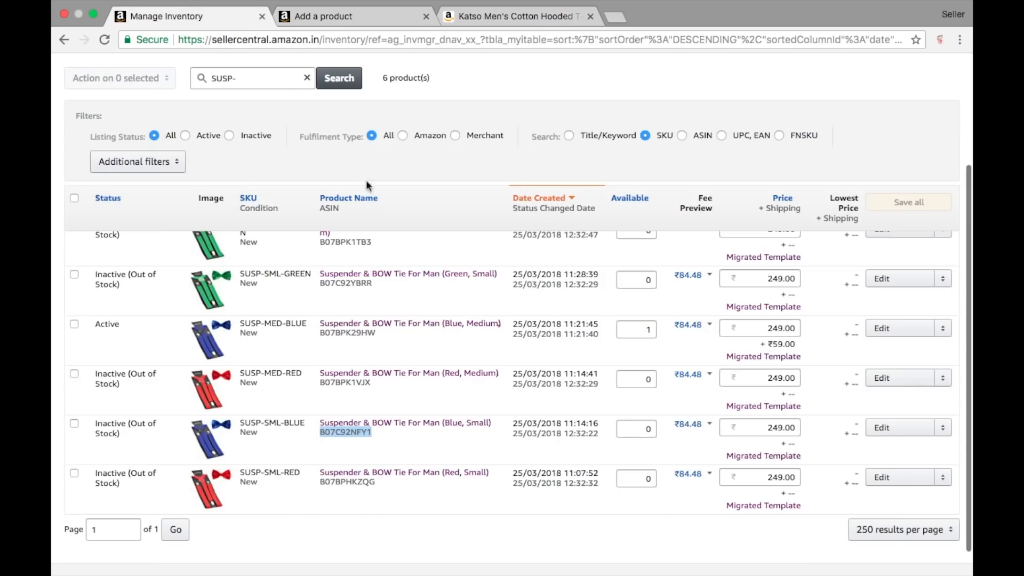
{"action": "left_click", "coordinate": [875, 433]}
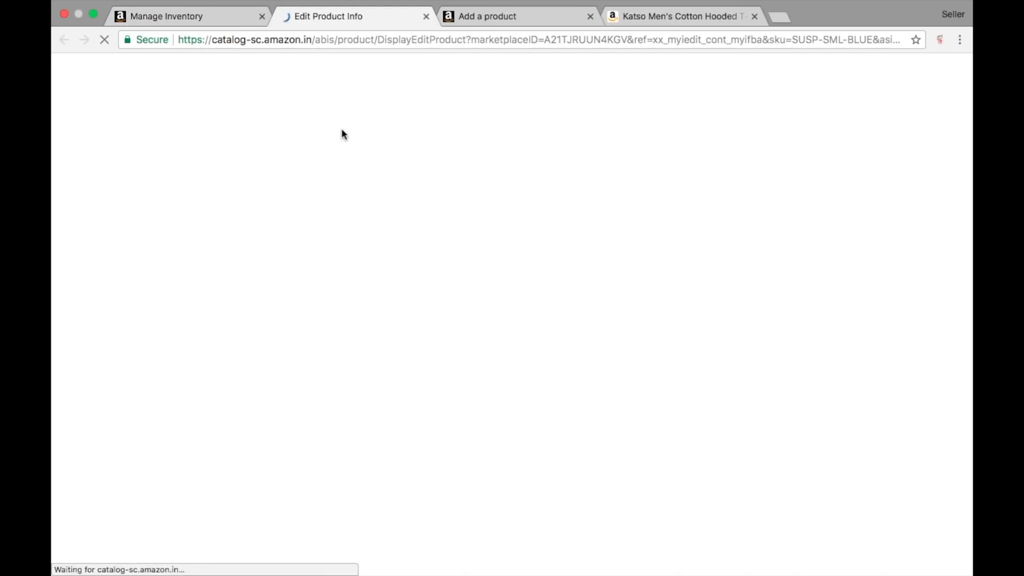
{"action": "left_click", "coordinate": [208, 362]}
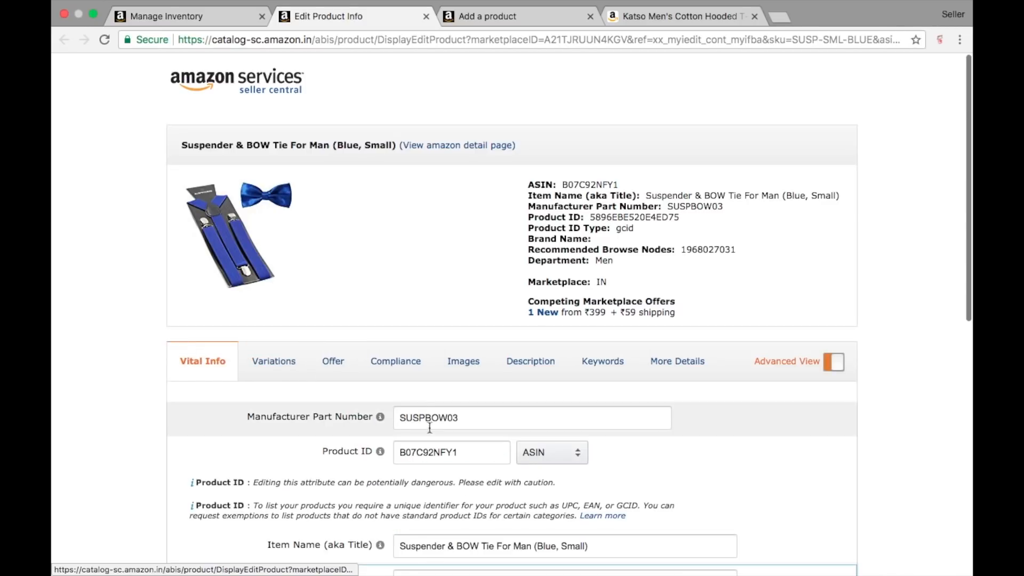
{"action": "double_click", "coordinate": [427, 415]}
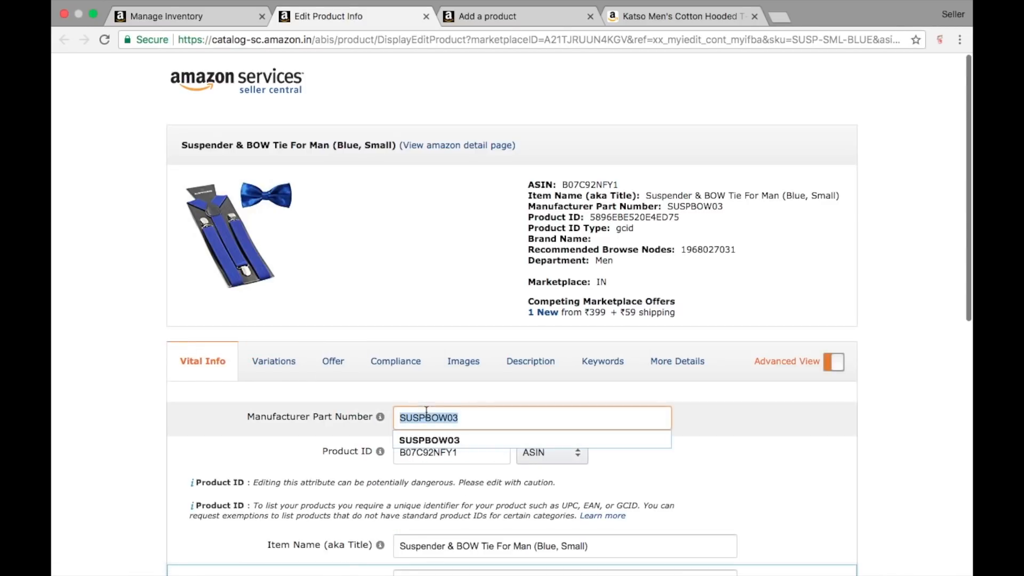
{"action": "left_click", "coordinate": [425, 16]}
{"action": "left_click", "coordinate": [368, 19]}
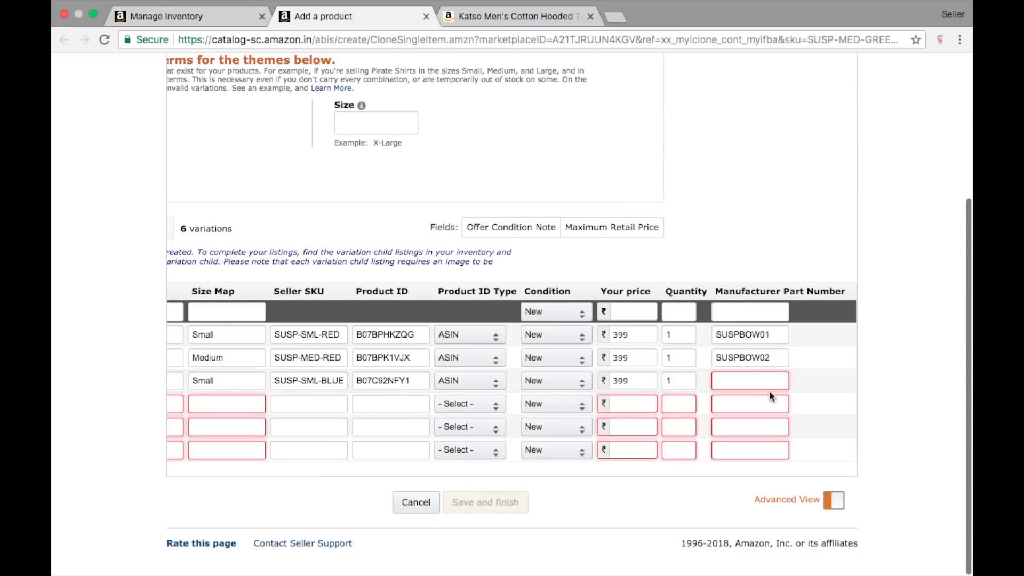
{"action": "left_click", "coordinate": [746, 374]}
{"action": "key", "text": "ctrl+v"}
{"action": "scroll", "coordinate": [328, 392], "scroll_direction": "left", "scroll_amount": 5}
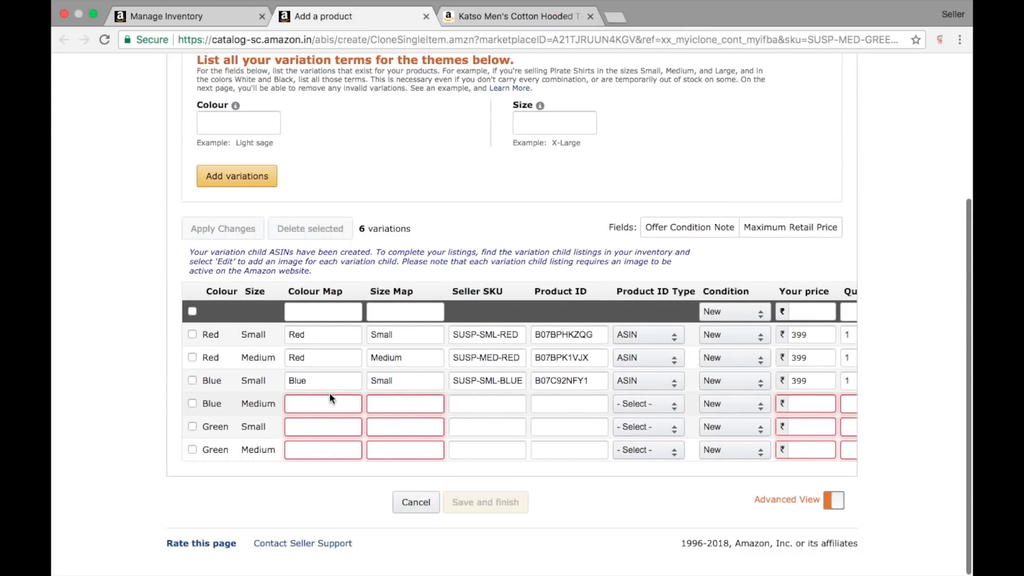
Map the Blue, Medium variation to the colour Blue and the size Medium
{"action": "left_click", "coordinate": [314, 403]}
{"action": "type", "text": "Blue"}
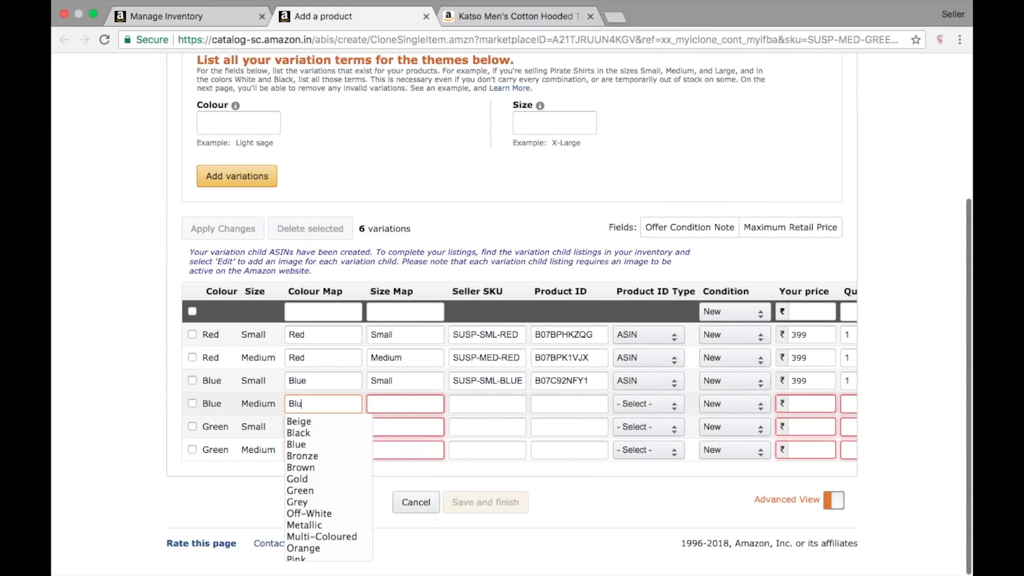
{"action": "key", "text": "Tab"}
{"action": "type", "text": "Me"}
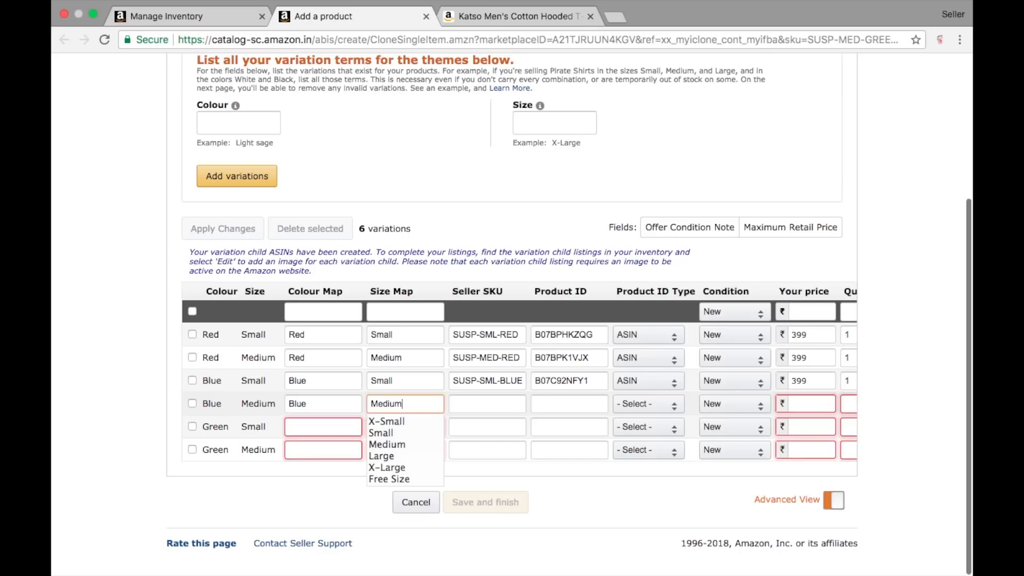
{"action": "type", "text": "dium"}
Copy the SKU SUSP-MED-BLUE from the inventory list into the Blue, Medium variation's seller SKU
{"action": "left_click", "coordinate": [170, 15]}
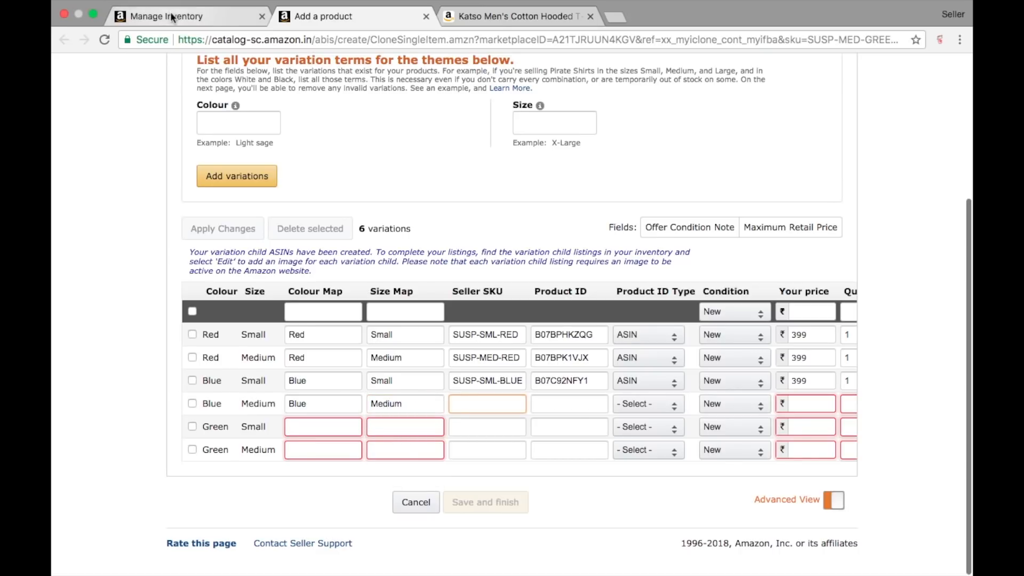
{"action": "scroll", "coordinate": [329, 349], "scroll_direction": "up", "scroll_amount": 3}
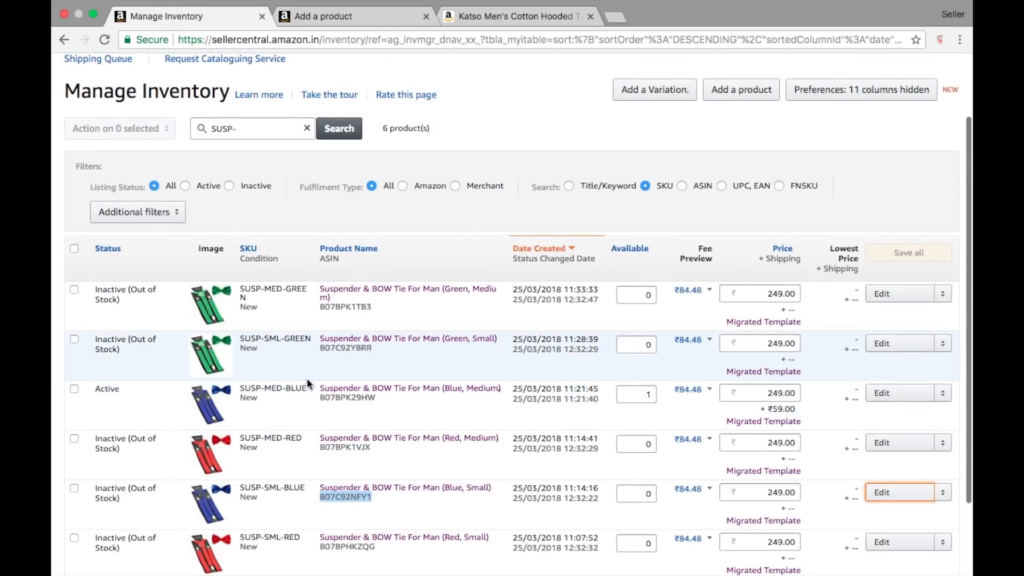
{"action": "left_click_drag", "start_coordinate": [307, 387], "coordinate": [240, 384]}
{"action": "key", "text": "super+c"}
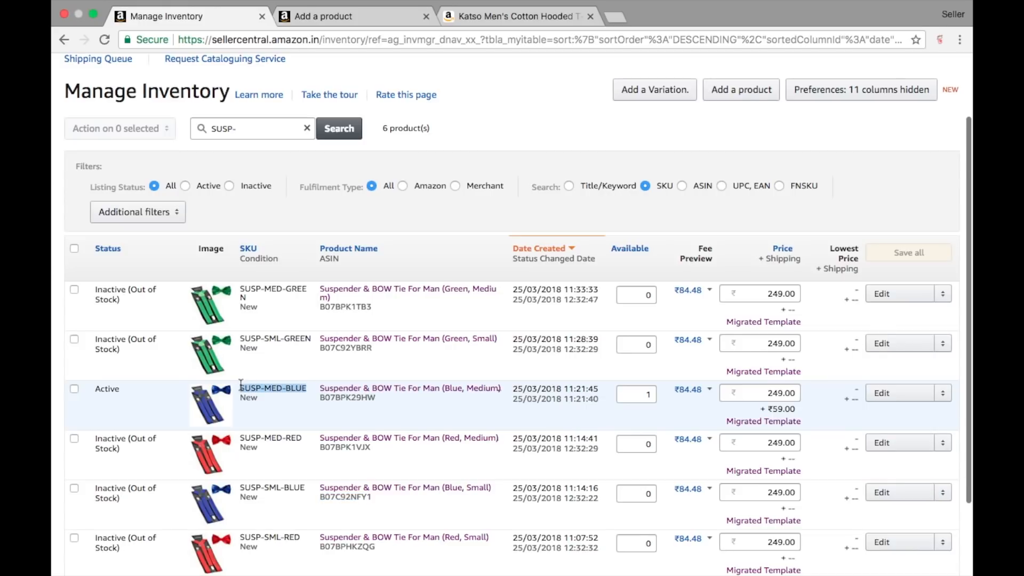
{"action": "left_click", "coordinate": [356, 20]}
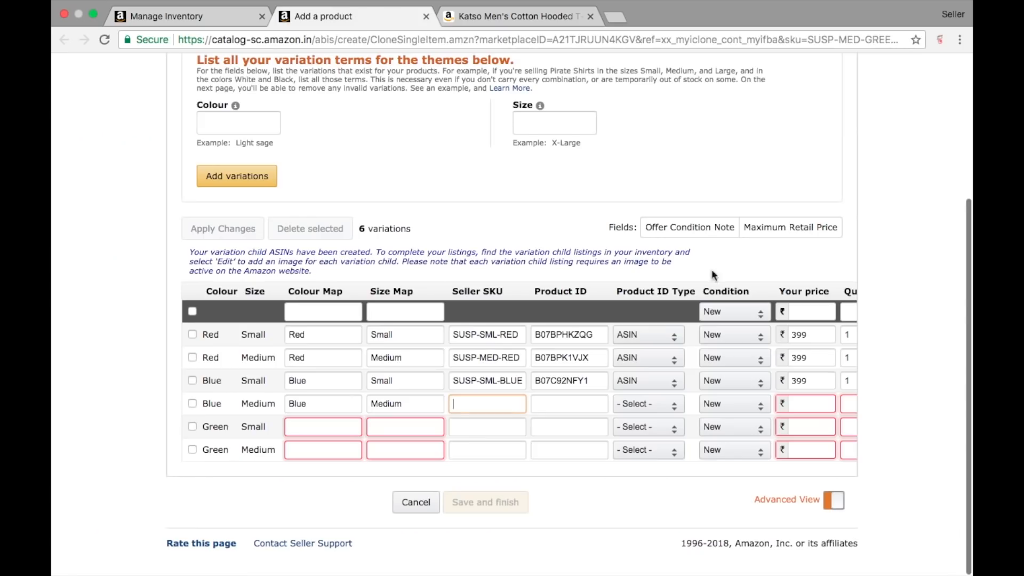
{"action": "key", "text": "super+v"}
Copy the ASIN B07BPK29HW from the inventory list into the Blue, Medium variation's product ID, with ASIN as the ID type
{"action": "left_click", "coordinate": [187, 28]}
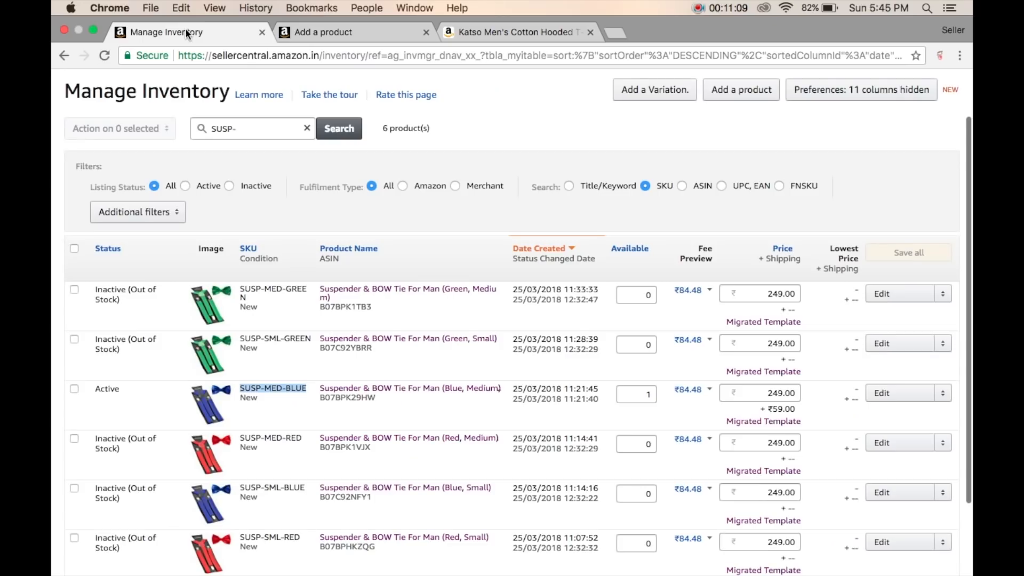
{"action": "double_click", "coordinate": [365, 399]}
{"action": "key", "text": "super+c"}
{"action": "left_click", "coordinate": [344, 19]}
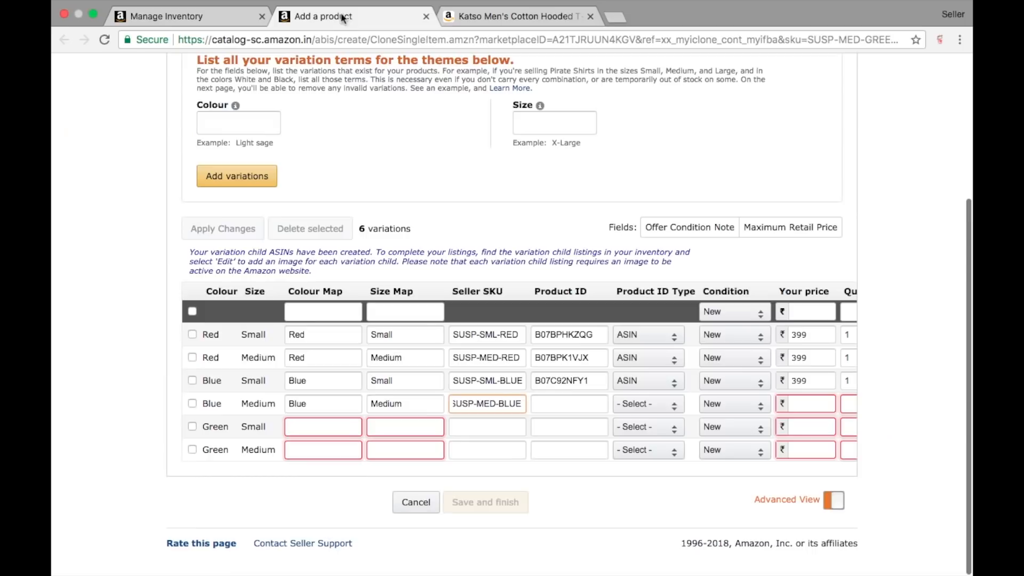
{"action": "left_click", "coordinate": [556, 403]}
{"action": "key", "text": "super+v"}
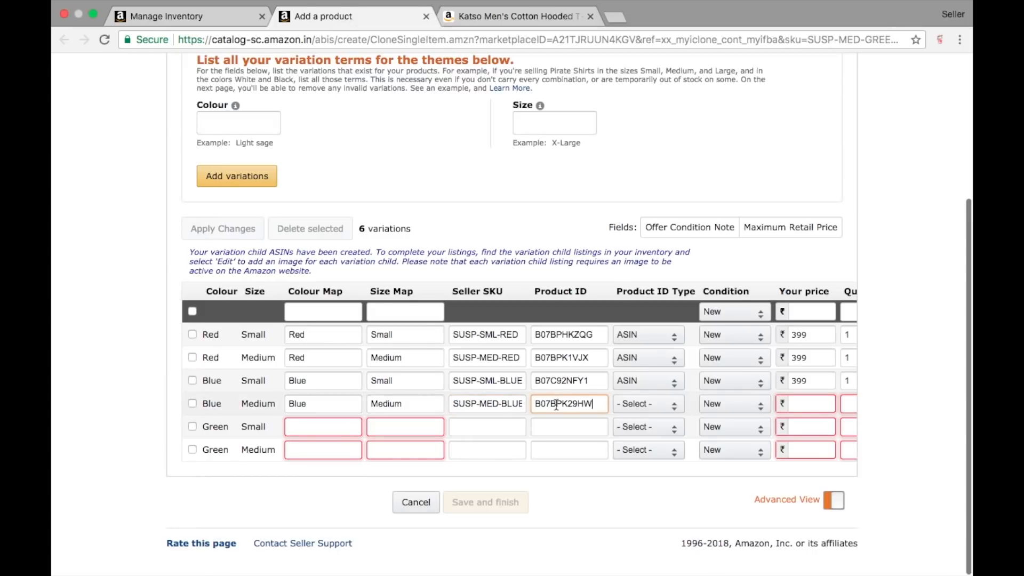
{"action": "left_click", "coordinate": [673, 404]}
{"action": "left_click", "coordinate": [645, 463]}
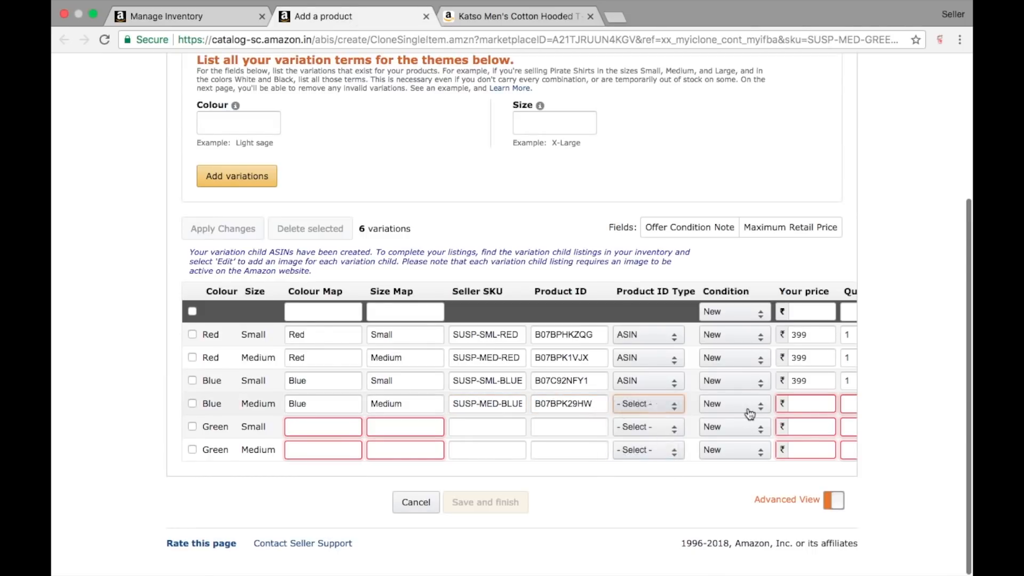
Set the Blue, Medium variation's price to ₹399 and its quantity to 1
{"action": "scroll", "coordinate": [749, 413], "scroll_direction": "right", "scroll_amount": 3}
{"action": "left_click", "coordinate": [638, 404]}
{"action": "type", "text": "399"}
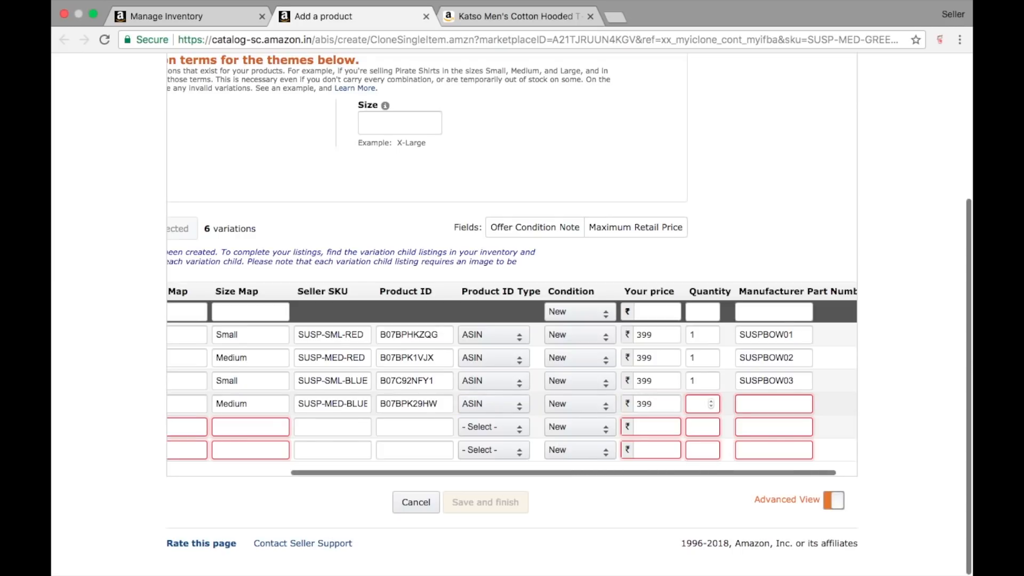
{"action": "left_click", "coordinate": [408, 103]}
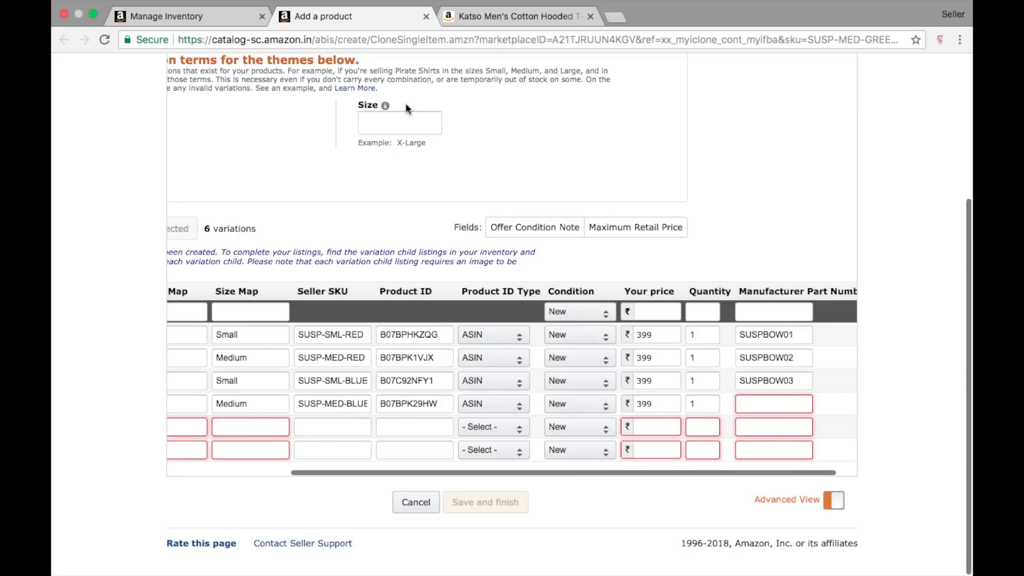
Reuse the Blue, Small variation's manufacturer part number for the Blue, Medium variation, changed to SUSPBOW04
{"action": "double_click", "coordinate": [768, 382]}
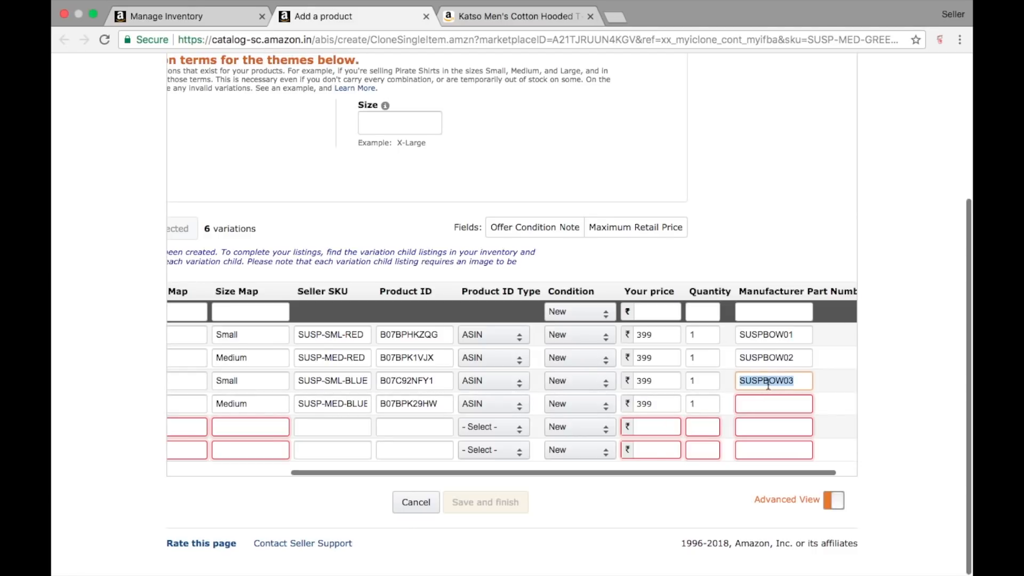
{"action": "key", "text": "super+c"}
{"action": "left_click", "coordinate": [756, 404]}
{"action": "key", "text": "super+v"}
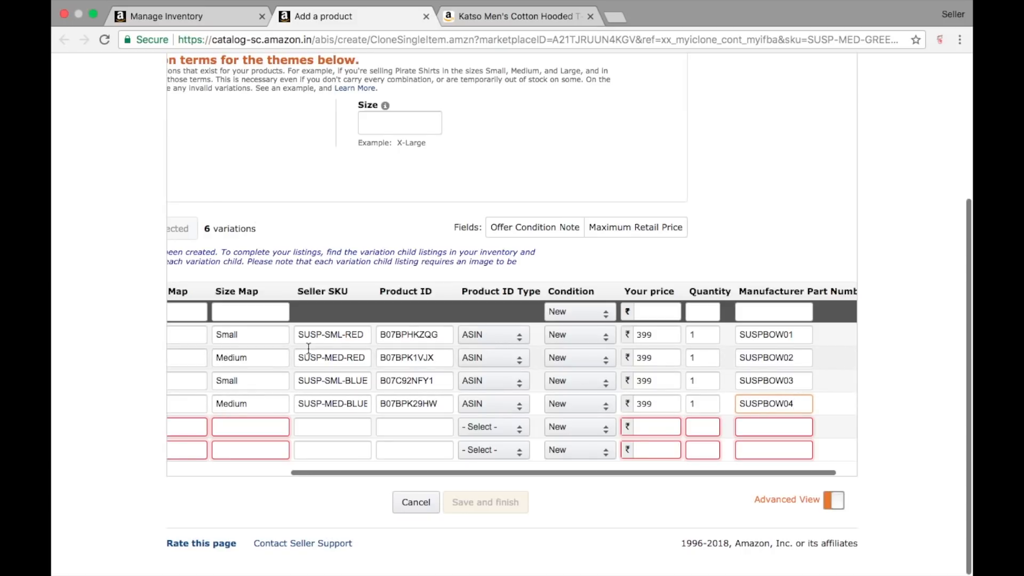
Map the Green, Small variation to the colour Green and the size Small
{"action": "scroll", "coordinate": [308, 348], "scroll_direction": "left", "scroll_amount": 2}
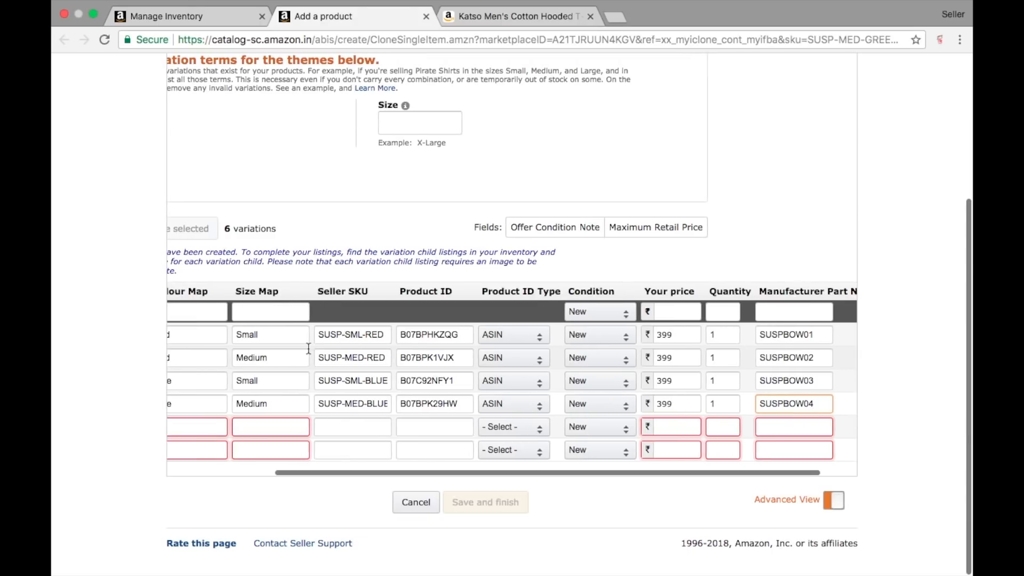
{"action": "scroll", "coordinate": [624, 395], "scroll_direction": "left", "scroll_amount": 10}
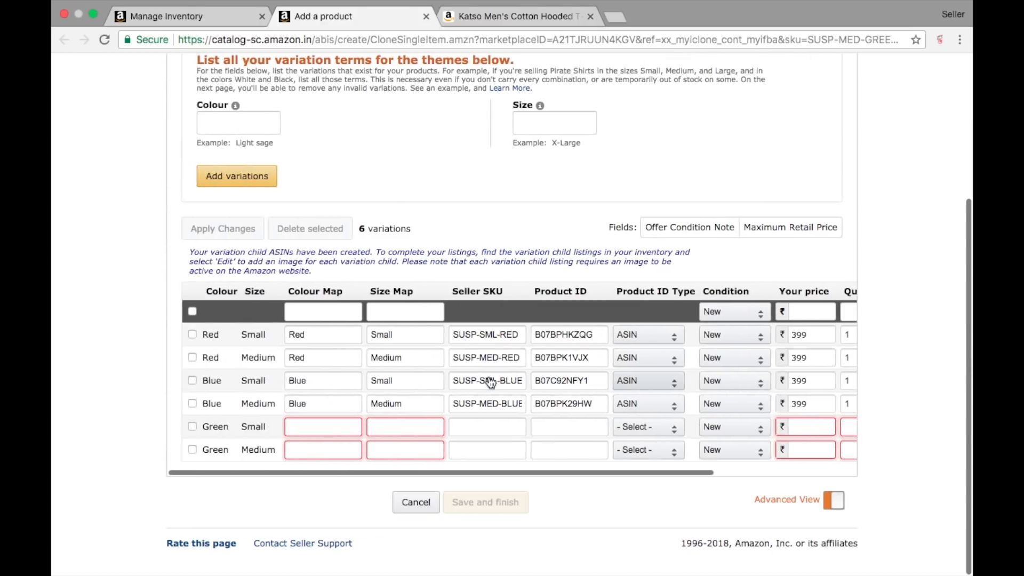
{"action": "left_click", "coordinate": [329, 426]}
{"action": "type", "text": "G"}
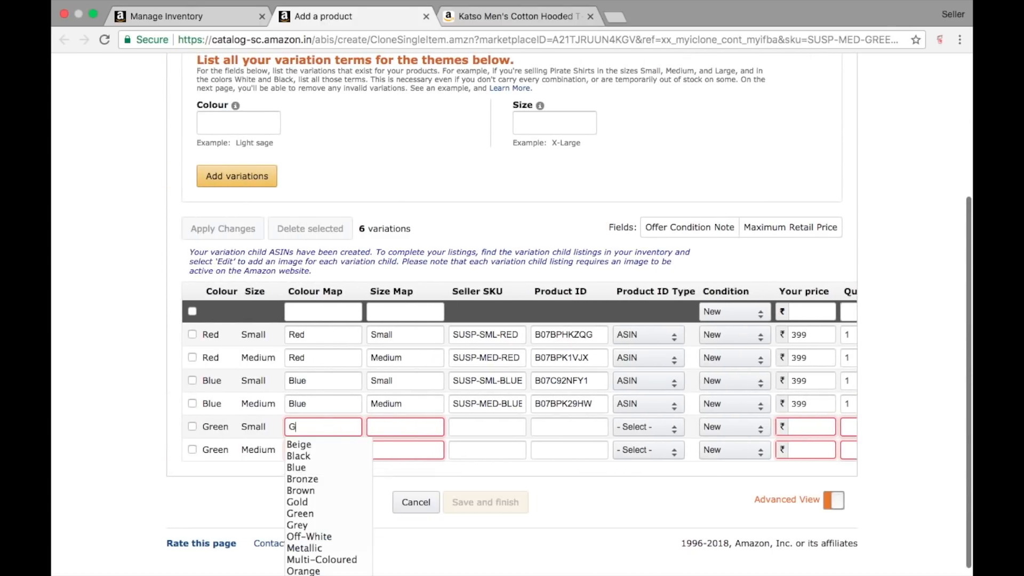
{"action": "type", "text": "reen"}
{"action": "key", "text": "Tab"}
{"action": "type", "text": "Small"}
{"action": "key", "text": "Tab"}
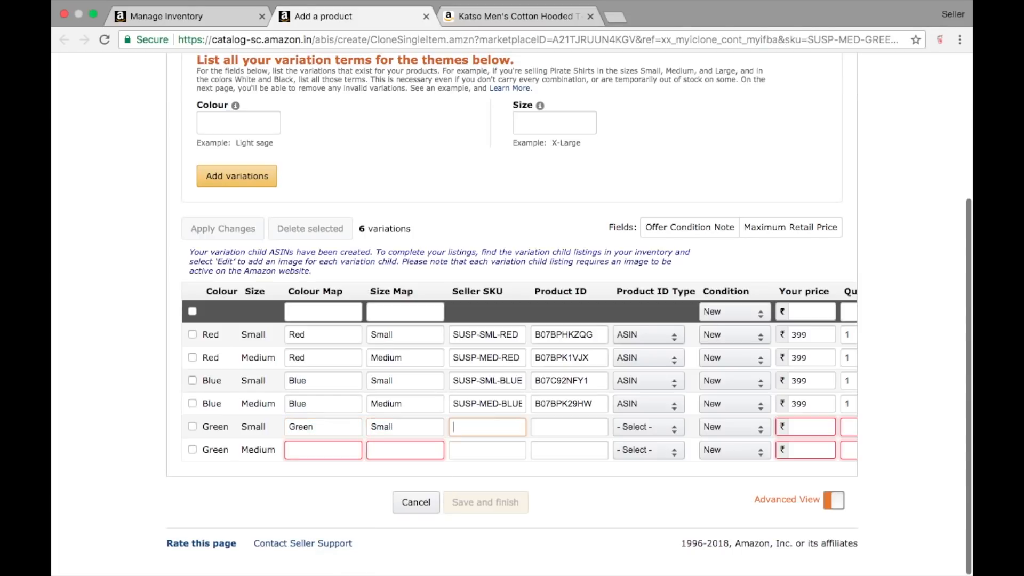
Copy the SKU SUSP-SML-GREEN from the inventory list into the Green, Small variation's seller SKU
{"action": "left_click", "coordinate": [170, 14]}
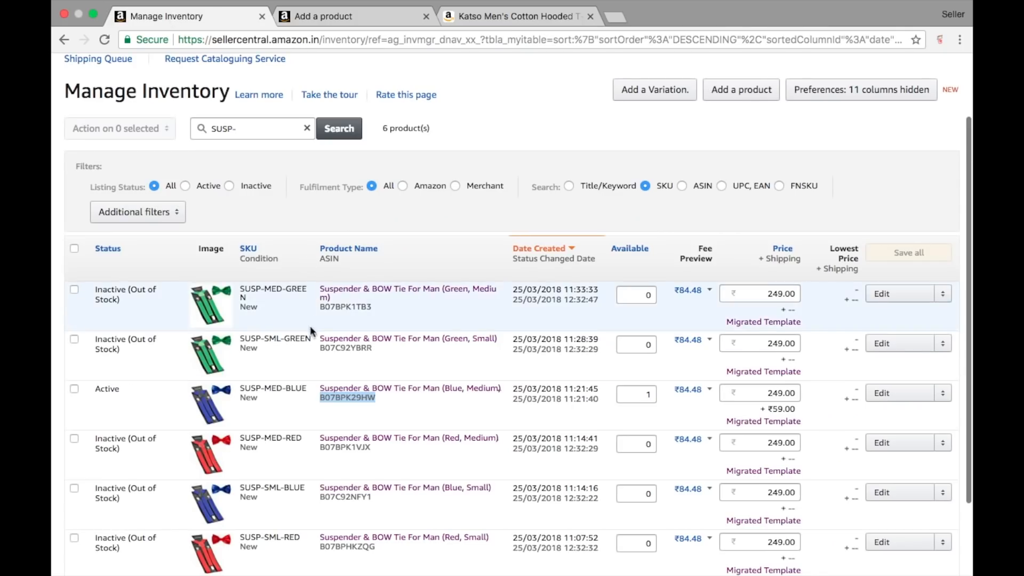
{"action": "left_click_drag", "start_coordinate": [312, 339], "coordinate": [245, 344]}
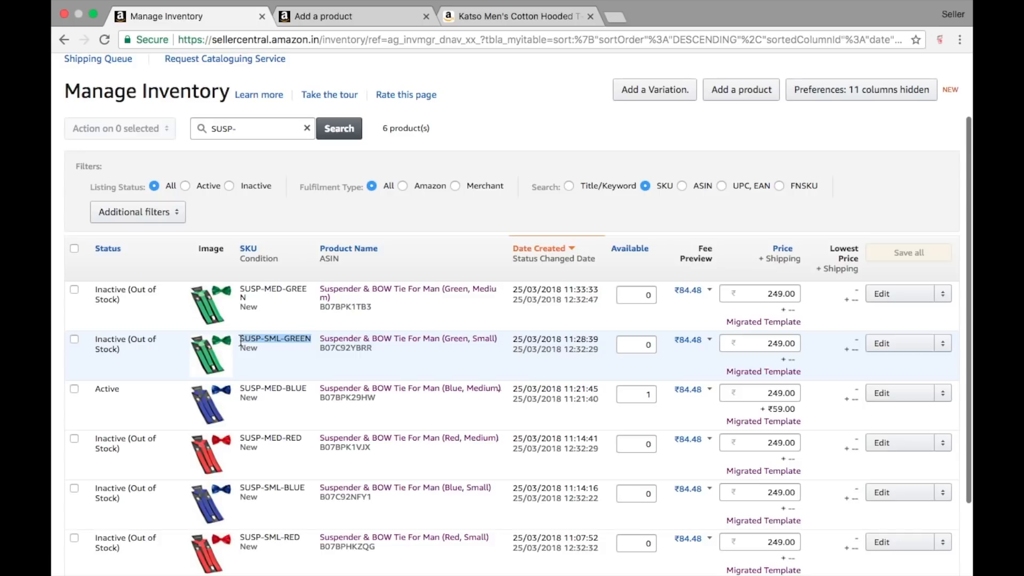
{"action": "left_click", "coordinate": [320, 16]}
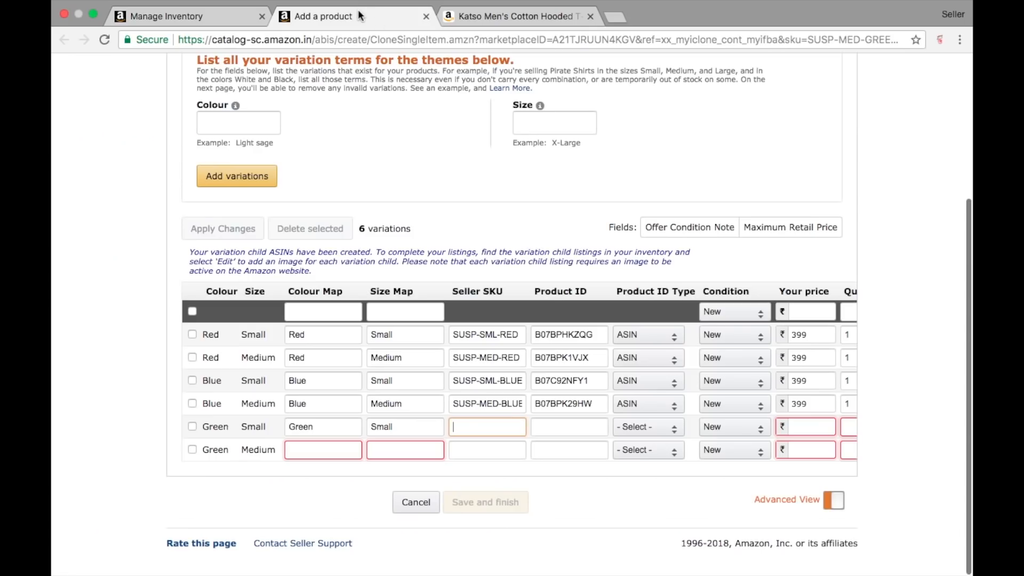
{"action": "key", "text": "super+v"}
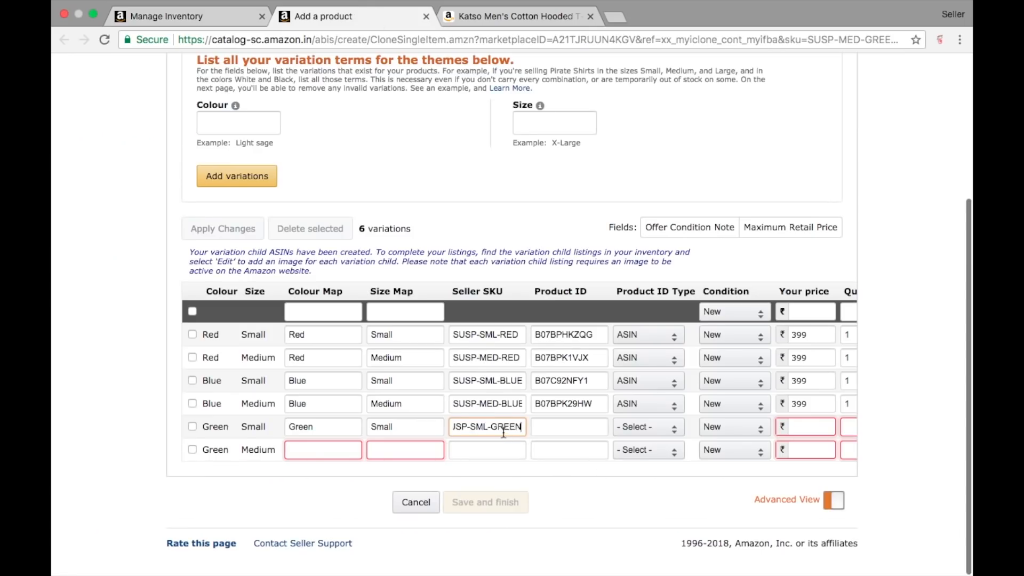
Copy the ASIN B07C92YBRR from the inventory list into the Green, Small variation's product ID, with ASIN as the ID type
{"action": "left_click", "coordinate": [209, 17]}
{"action": "double_click", "coordinate": [341, 348]}
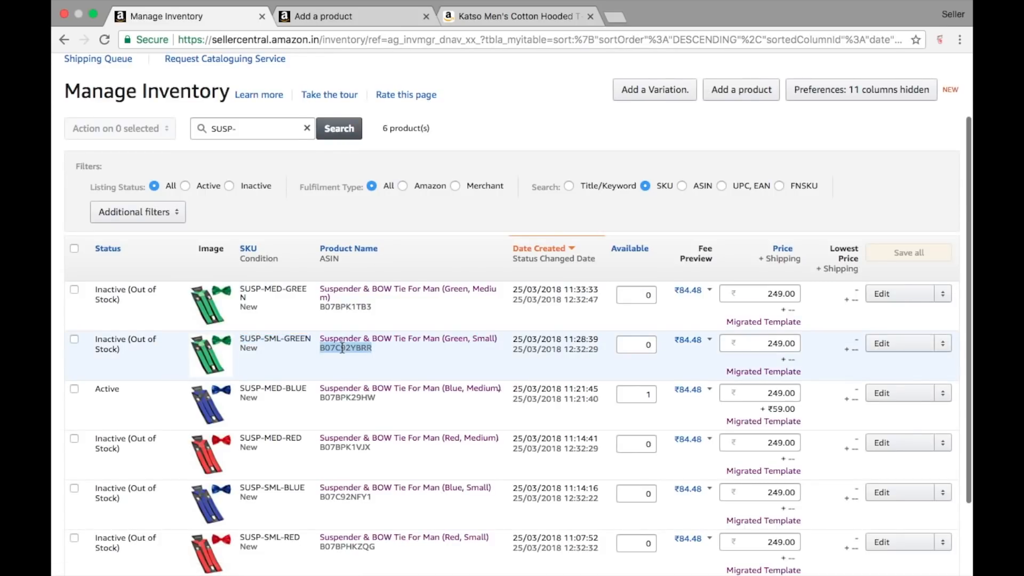
{"action": "left_click", "coordinate": [344, 13]}
{"action": "left_click", "coordinate": [572, 430]}
{"action": "key", "text": "super+v"}
{"action": "left_click", "coordinate": [661, 428]}
{"action": "left_click", "coordinate": [639, 488]}
Set the Green, Small variation's price to ₹399 and its quantity to 1
{"action": "scroll", "coordinate": [767, 411], "scroll_direction": "right", "scroll_amount": 5}
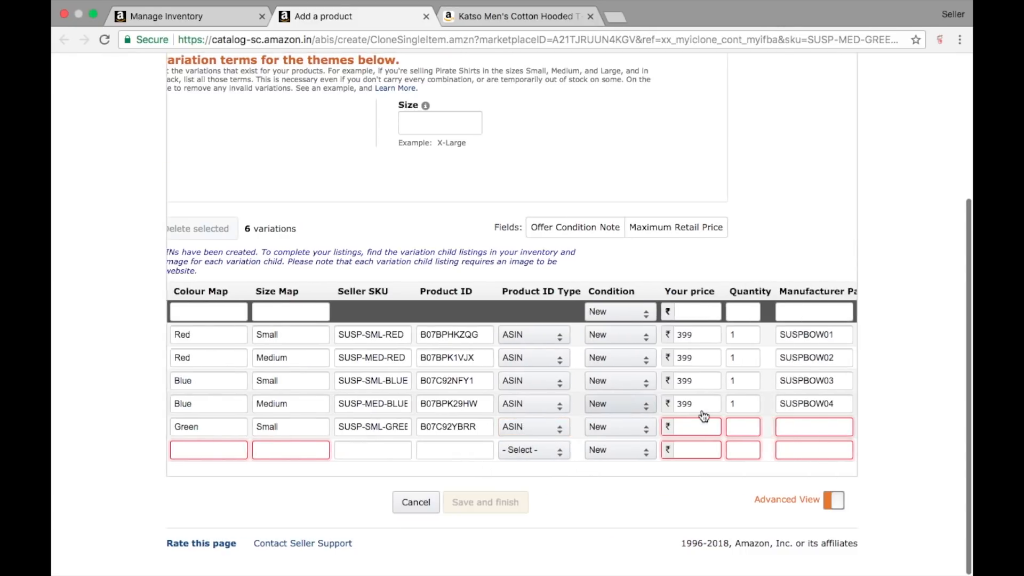
{"action": "left_click", "coordinate": [656, 426]}
{"action": "type", "text": "399"}
{"action": "key", "text": "Tab"}
{"action": "type", "text": "1"}
{"action": "key", "text": "Tab"}
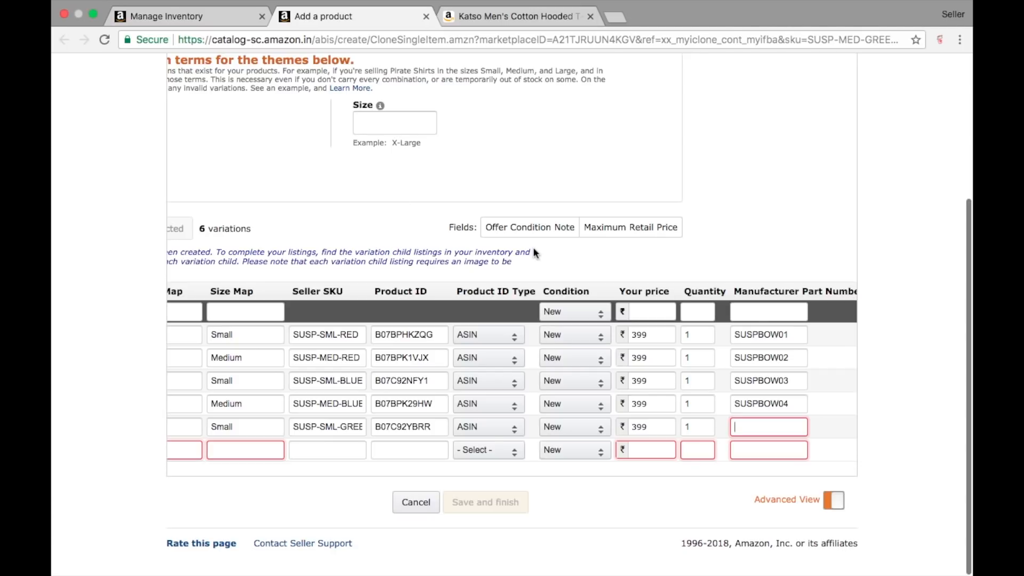
Reuse the Blue, Medium variation's manufacturer part number for the Green, Small variation, changed to SUSPBOW05
{"action": "key", "text": "super+v"}
{"action": "key", "text": "super+z"}
{"action": "double_click", "coordinate": [745, 404]}
{"action": "key", "text": "super+c"}
{"action": "left_click", "coordinate": [733, 435]}
{"action": "key", "text": "super+v"}
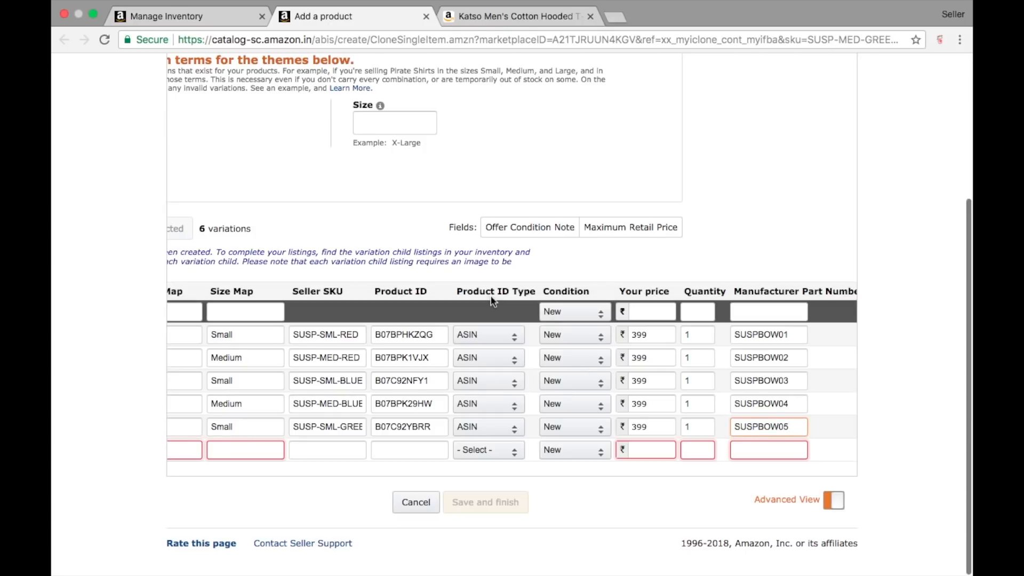
Map the Green, Medium variation to the colour Green and the size Medium
{"action": "scroll", "coordinate": [376, 409], "scroll_direction": "left", "scroll_amount": 5}
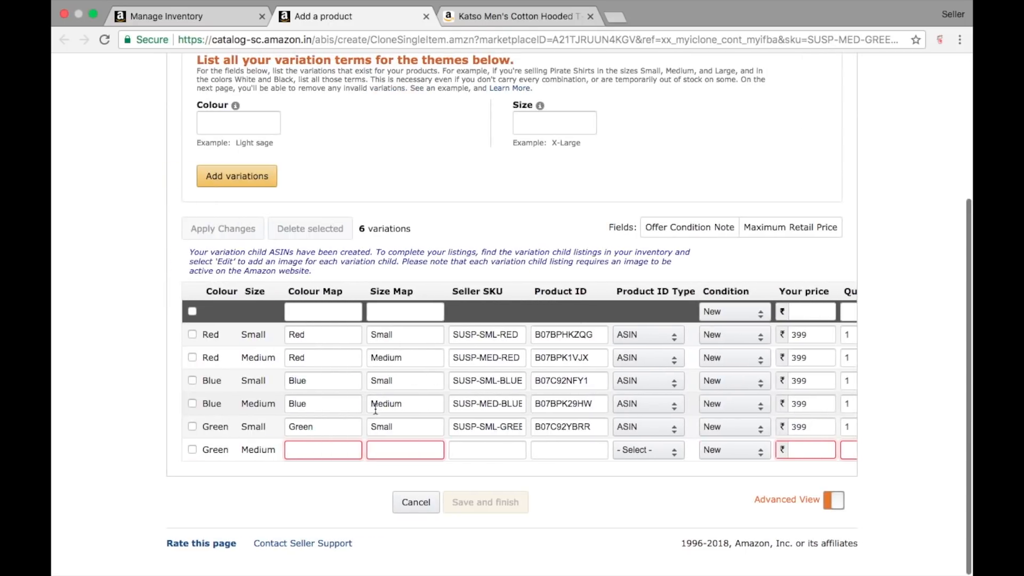
{"action": "left_click", "coordinate": [313, 446]}
{"action": "type", "text": "Gr"}
{"action": "key", "text": "Tab"}
{"action": "type", "text": "Me"}
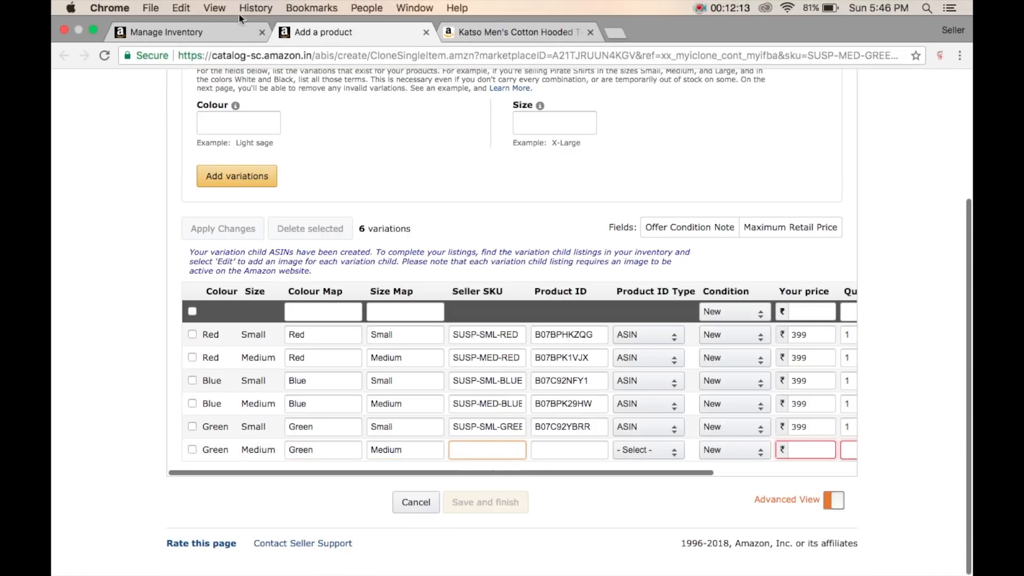
Copy the SKU SUSP-MED-GREEN from the inventory list into the Green, Medium variation's seller SKU
{"action": "left_click", "coordinate": [235, 16]}
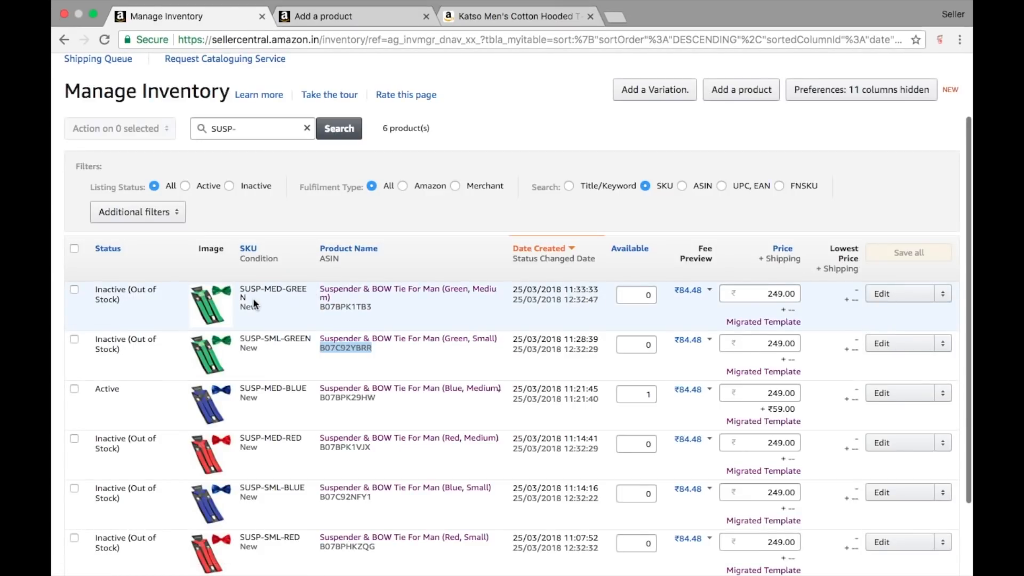
{"action": "left_click_drag", "start_coordinate": [252, 298], "coordinate": [242, 288]}
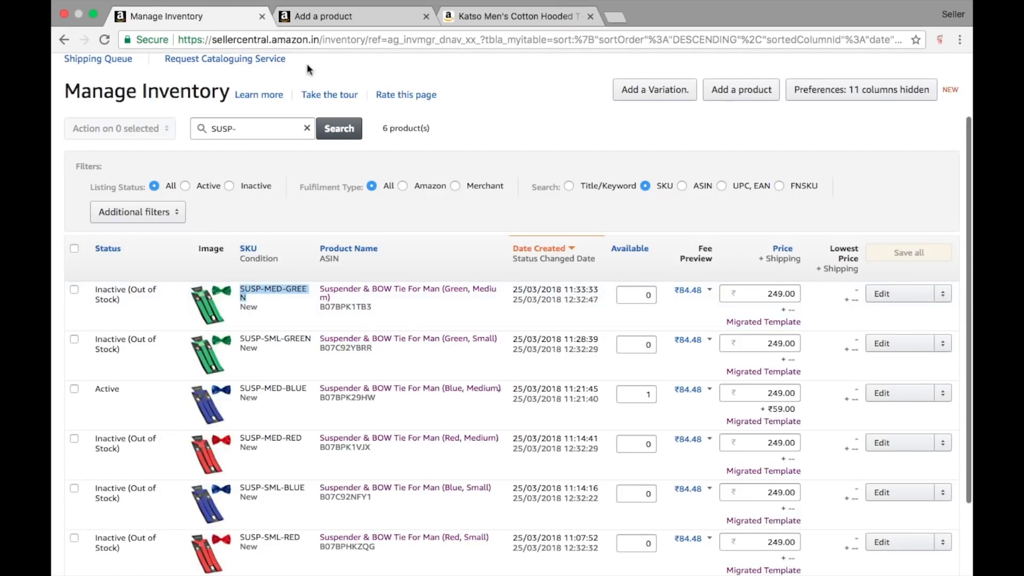
{"action": "left_click", "coordinate": [331, 16]}
{"action": "left_click", "coordinate": [485, 452]}
{"action": "key", "text": "ctrl+v"}
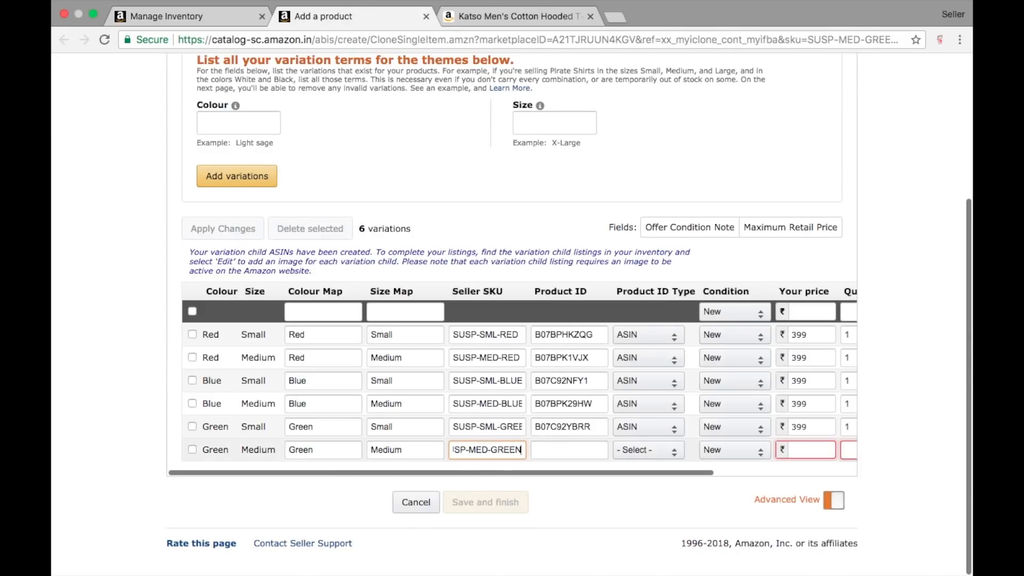
Copy the ASIN B07BPK1TB3 from the inventory list into the Green, Medium variation's product ID, with ASIN as the ID type
{"action": "key", "text": "Tab"}
{"action": "left_click", "coordinate": [226, 17]}
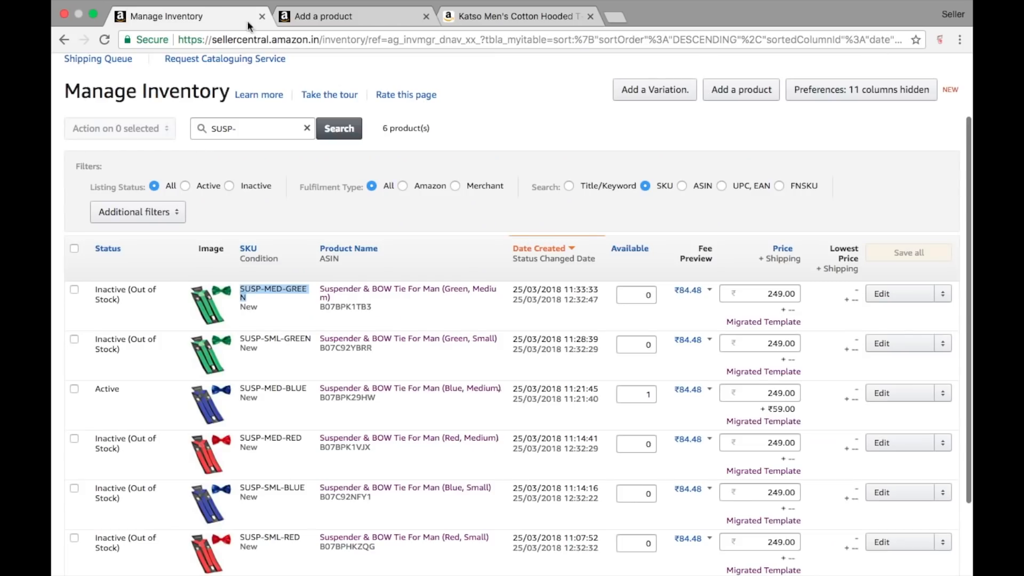
{"action": "double_click", "coordinate": [357, 308]}
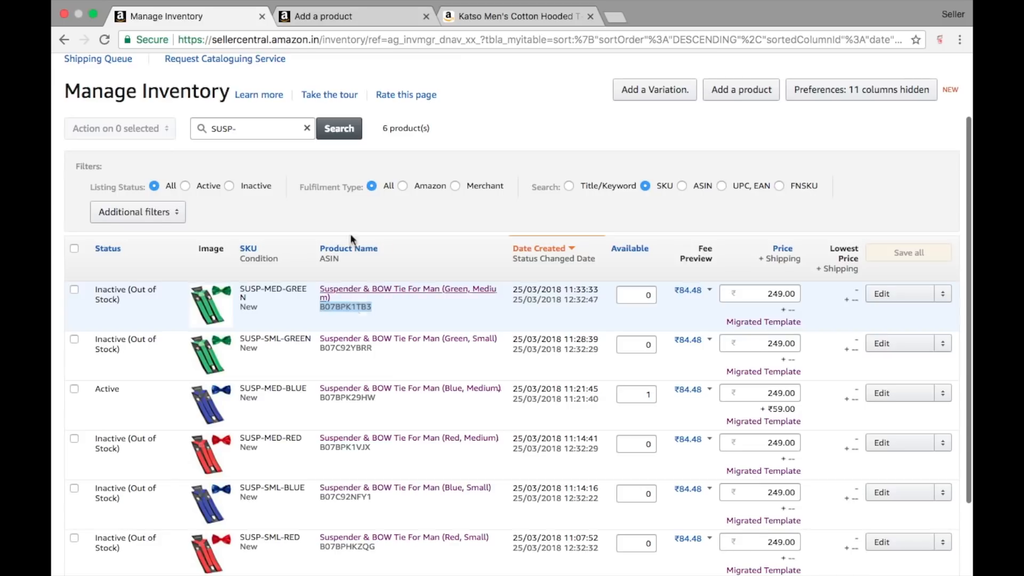
{"action": "key", "text": "ctrl+c"}
{"action": "left_click", "coordinate": [336, 16]}
{"action": "key", "text": "ctrl+v"}
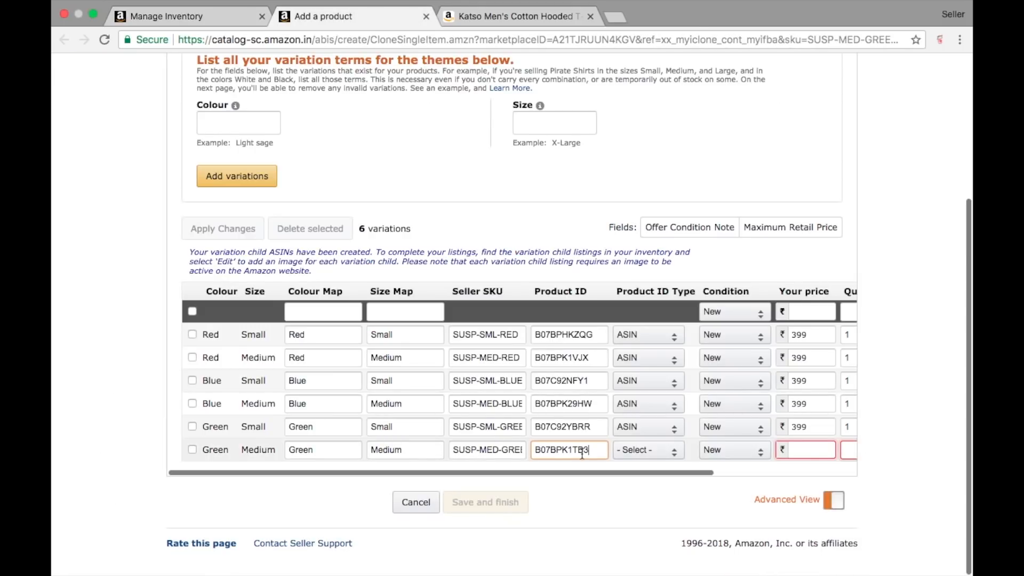
{"action": "left_click", "coordinate": [656, 446]}
{"action": "left_click", "coordinate": [629, 506]}
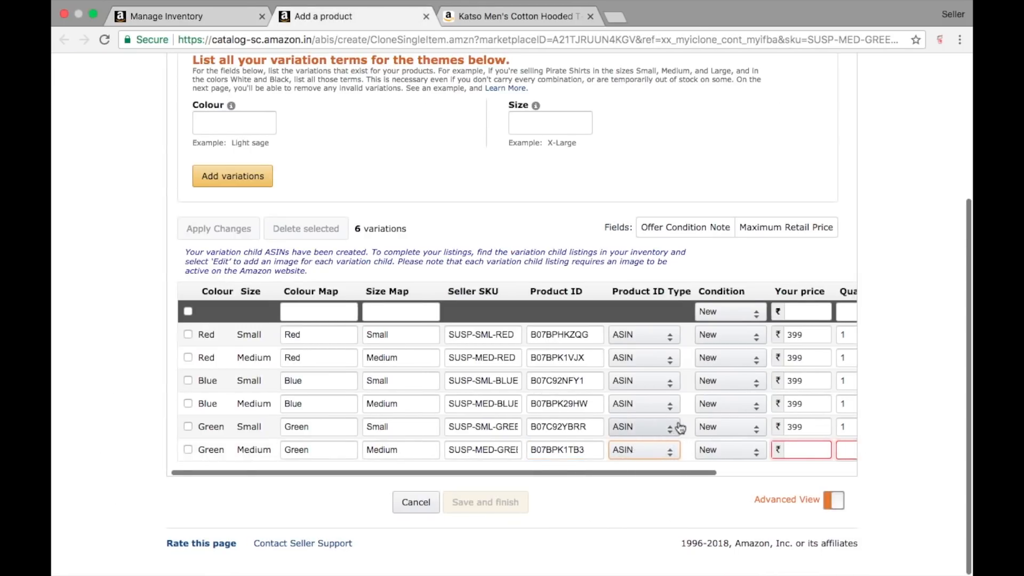
Set the Green, Medium variation's price to 399 and its quantity to 1
{"action": "scroll", "coordinate": [678, 427], "scroll_direction": "right", "scroll_amount": 5}
{"action": "key", "text": "Tab"}
{"action": "key", "text": "Tab"}
{"action": "type", "text": "39"}
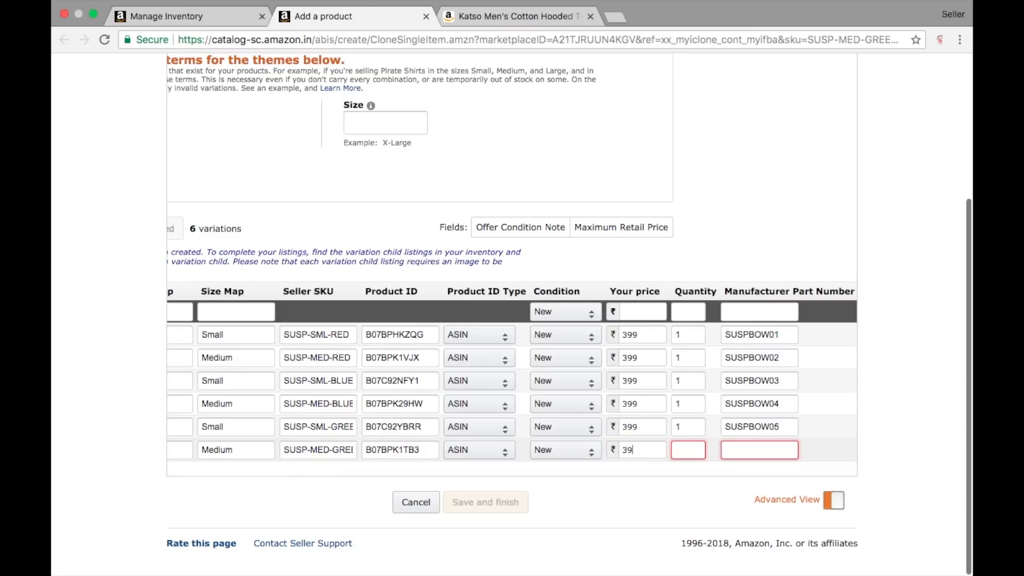
{"action": "type", "text": "1"}
{"action": "key", "text": "Tab"}
Reuse the Green, Small variation's manufacturer part number for the Green, Medium variation, changed to SUSPBOW06
{"action": "double_click", "coordinate": [768, 427]}
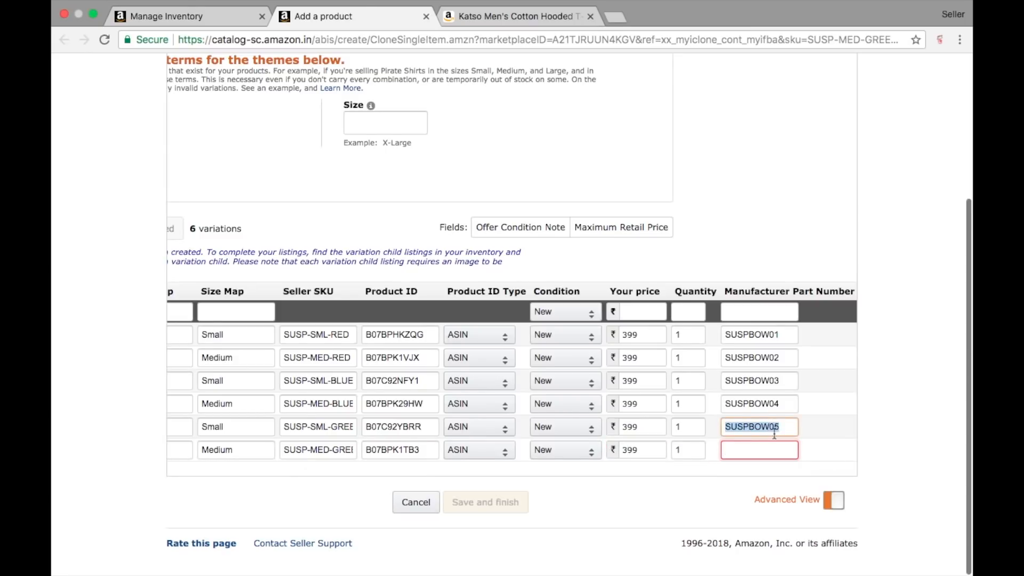
{"action": "key", "text": "cmd+c"}
{"action": "left_click", "coordinate": [747, 450]}
{"action": "key", "text": "cmd+v"}
{"action": "key", "text": "BackSpace"}
{"action": "type", "text": "6"}
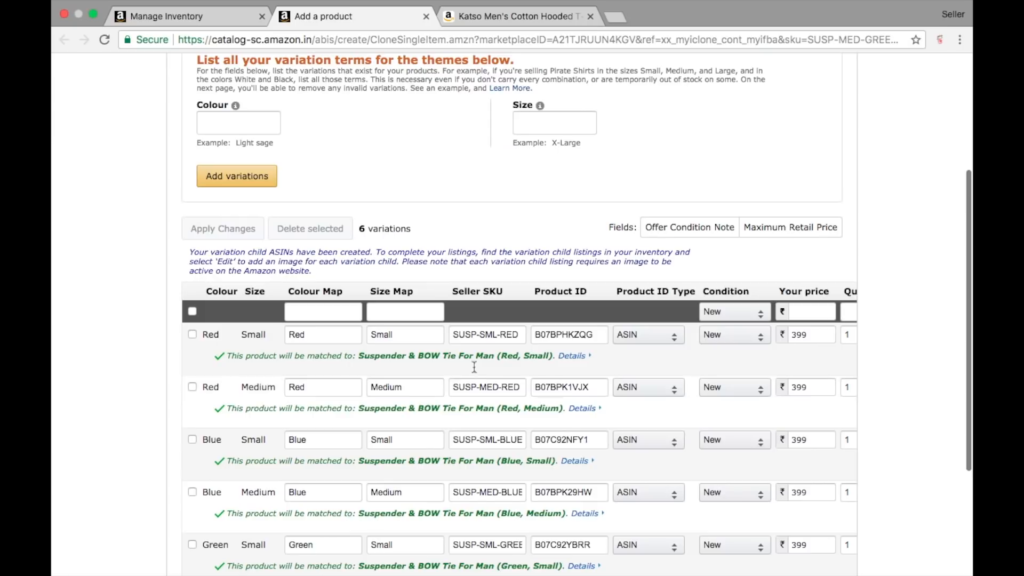
Review the colour and size variations, checking their product matches, IDs, prices, quantities and part numbers
{"action": "scroll", "coordinate": [463, 212], "scroll_direction": "down", "scroll_amount": 3}
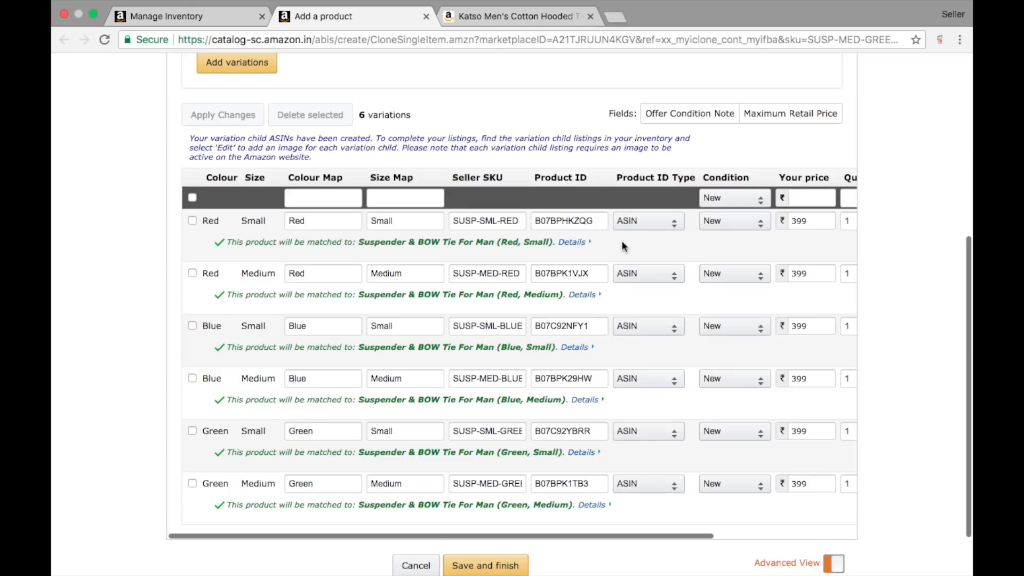
{"action": "scroll", "coordinate": [623, 245], "scroll_direction": "right", "scroll_amount": 5}
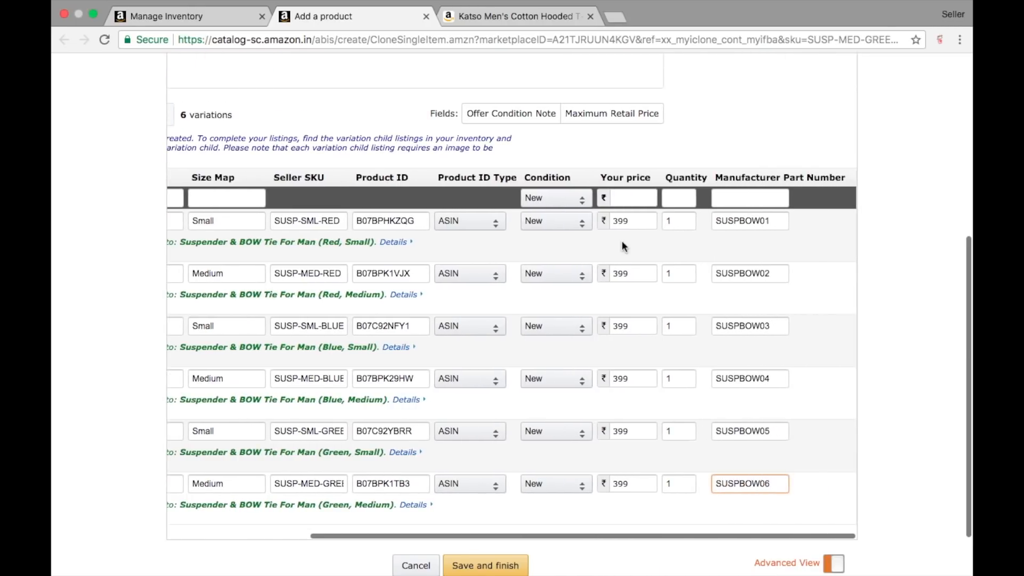
{"action": "scroll", "coordinate": [622, 245], "scroll_direction": "left", "scroll_amount": 5}
{"action": "scroll", "coordinate": [514, 124], "scroll_direction": "up", "scroll_amount": 5}
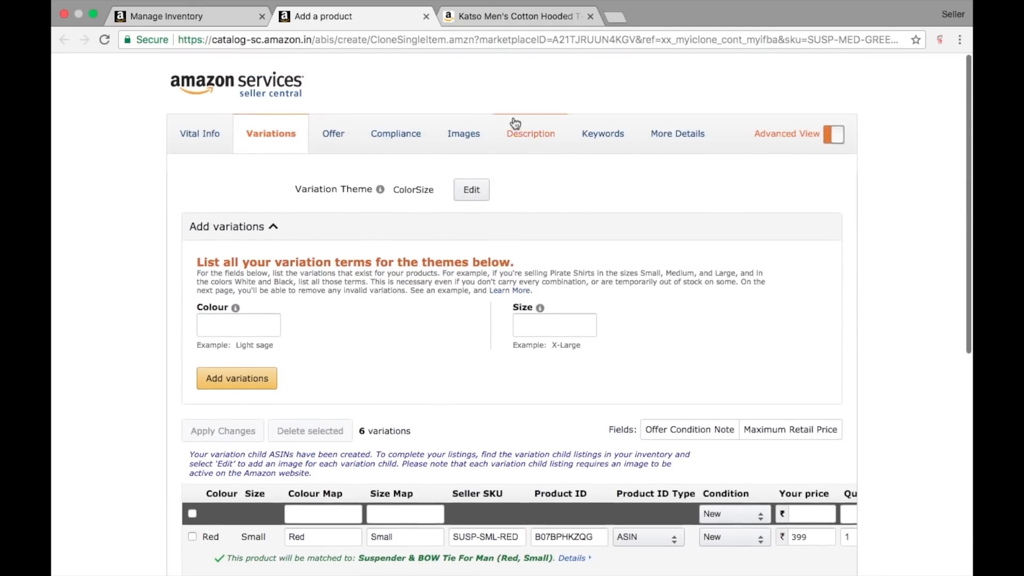
{"action": "scroll", "coordinate": [389, 221], "scroll_direction": "down", "scroll_amount": 7}
{"action": "scroll", "coordinate": [346, 197], "scroll_direction": "up", "scroll_amount": 7}
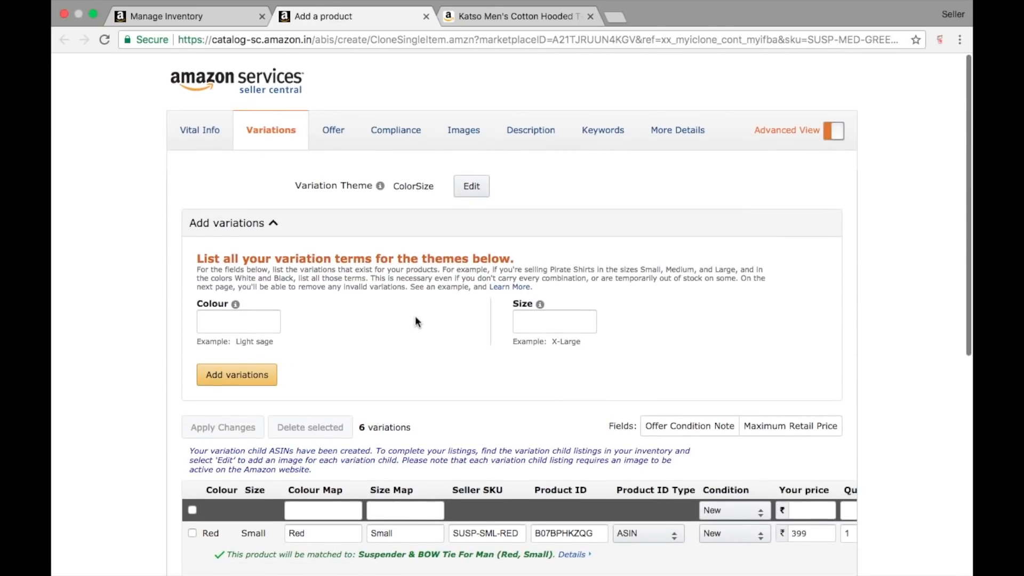
{"action": "scroll", "coordinate": [413, 322], "scroll_direction": "down", "scroll_amount": 2}
{"action": "scroll", "coordinate": [416, 321], "scroll_direction": "down", "scroll_amount": 2}
{"action": "scroll", "coordinate": [521, 152], "scroll_direction": "down", "scroll_amount": 5}
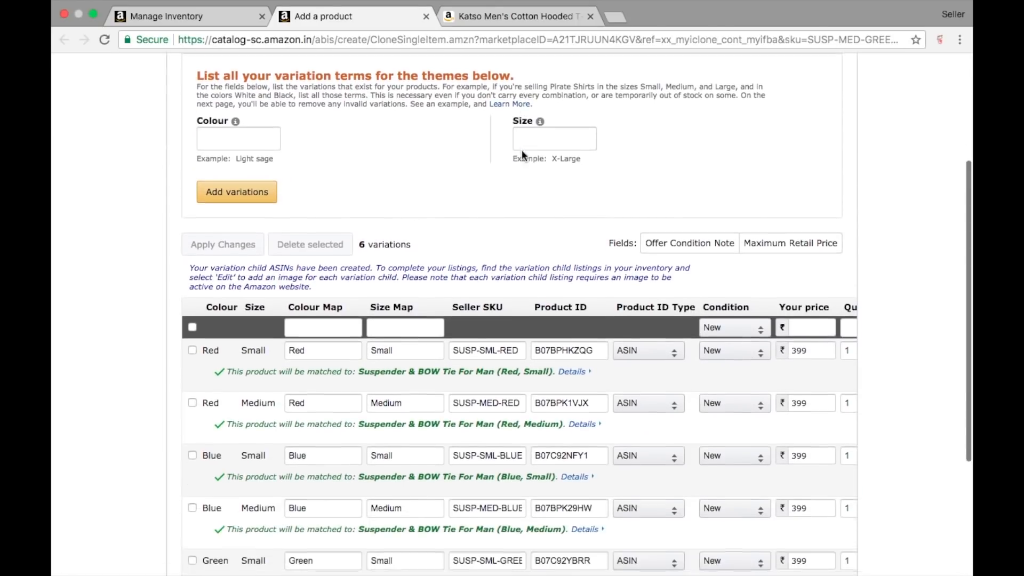
{"action": "scroll", "coordinate": [523, 155], "scroll_direction": "down", "scroll_amount": 4}
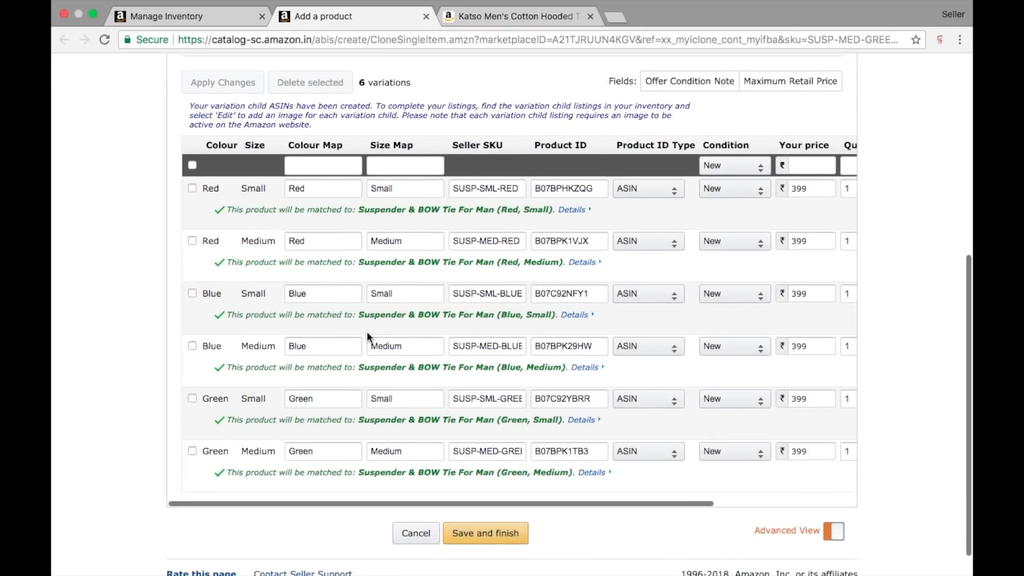
Save and finish the parent listing with its colour and size variations
{"action": "scroll", "coordinate": [325, 423], "scroll_direction": "up", "scroll_amount": 10}
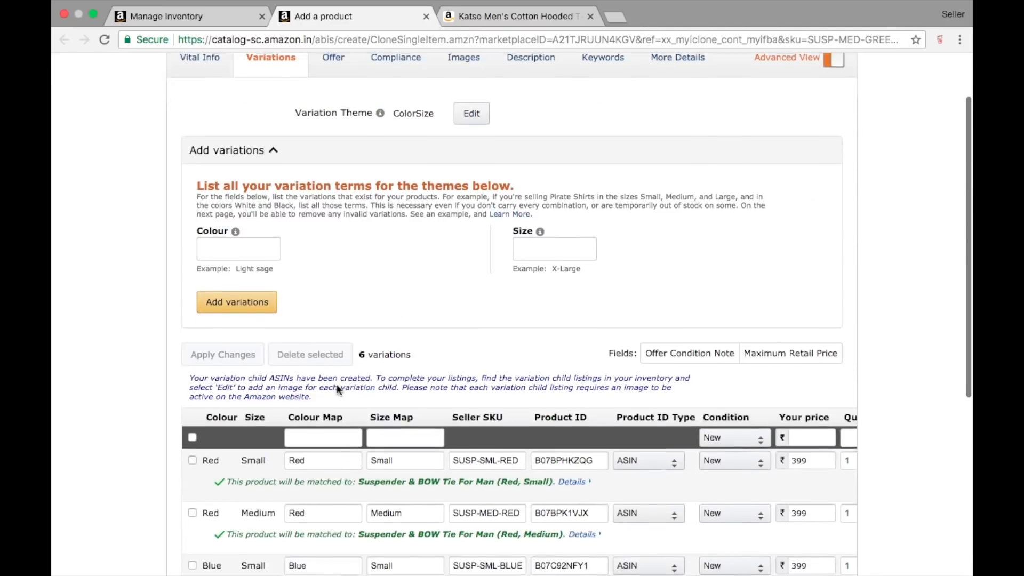
{"action": "scroll", "coordinate": [389, 228], "scroll_direction": "down", "scroll_amount": 10}
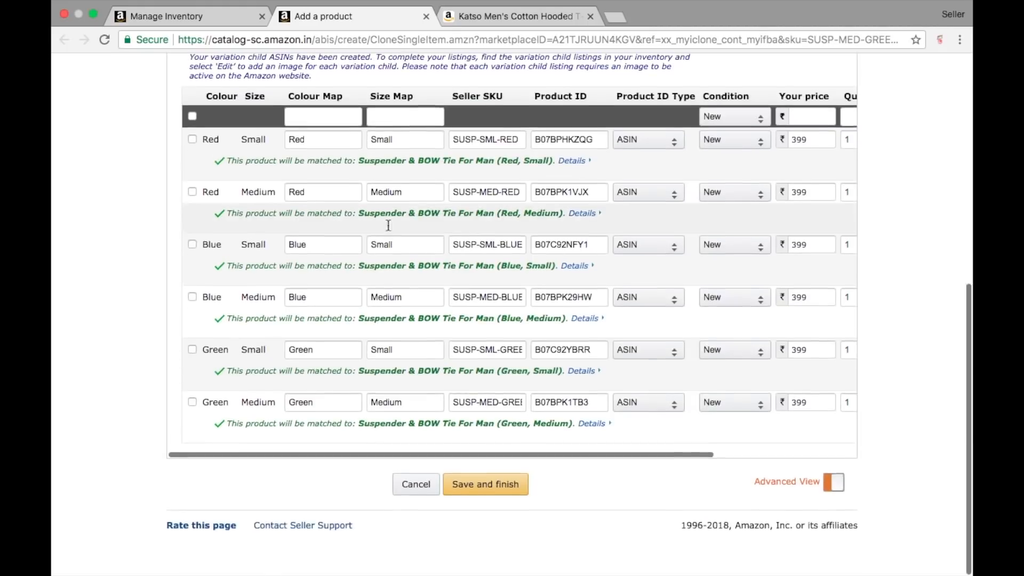
{"action": "left_click", "coordinate": [490, 507]}
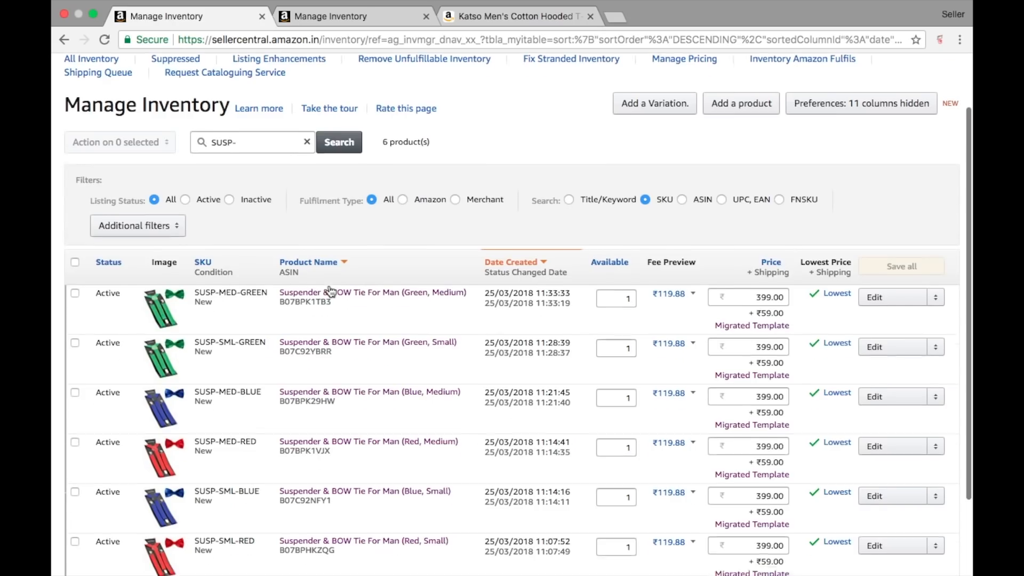
Open the Green, Medium suspender set's product page from the inventory list and select the size Medium
{"action": "scroll", "coordinate": [240, 266], "scroll_direction": "down", "scroll_amount": 3}
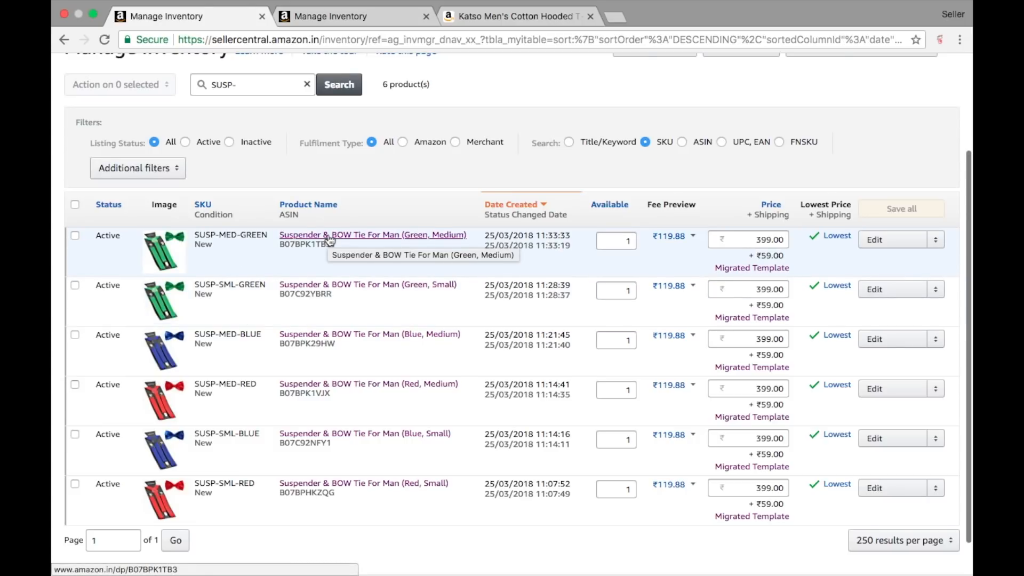
{"action": "left_click", "coordinate": [329, 237]}
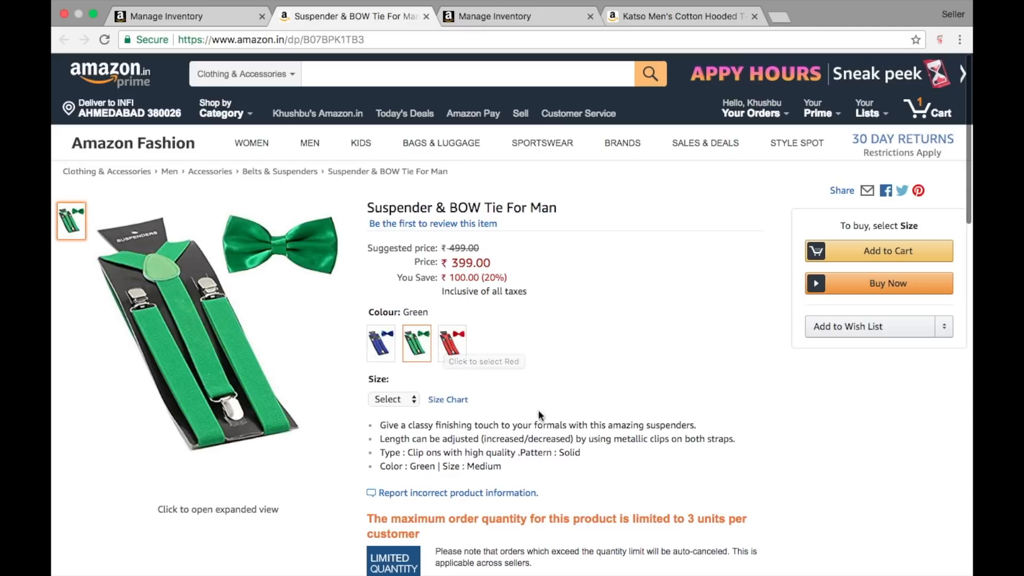
{"action": "left_click", "coordinate": [405, 399]}
{"action": "left_click", "coordinate": [404, 398]}
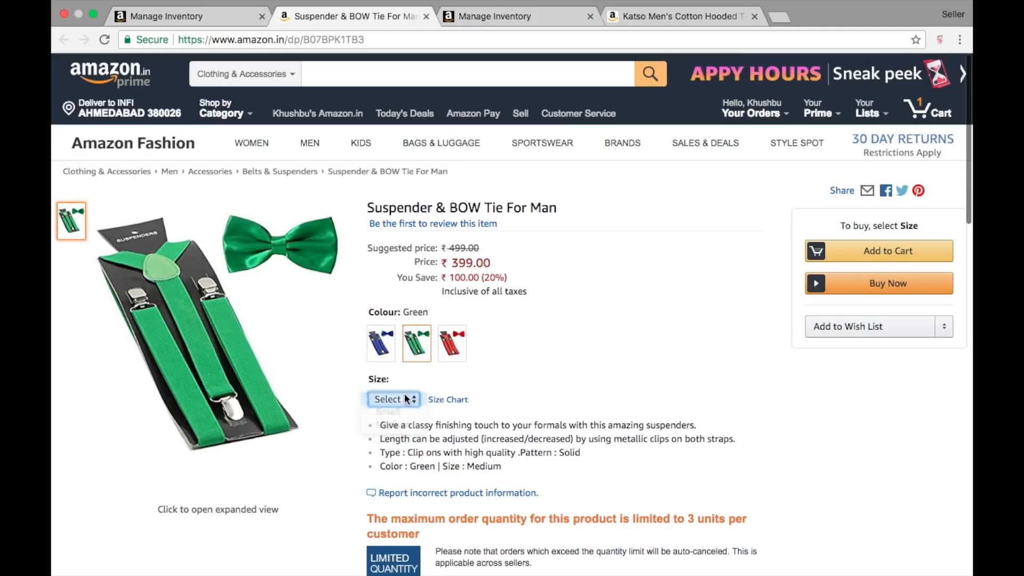
{"action": "left_click", "coordinate": [395, 401]}
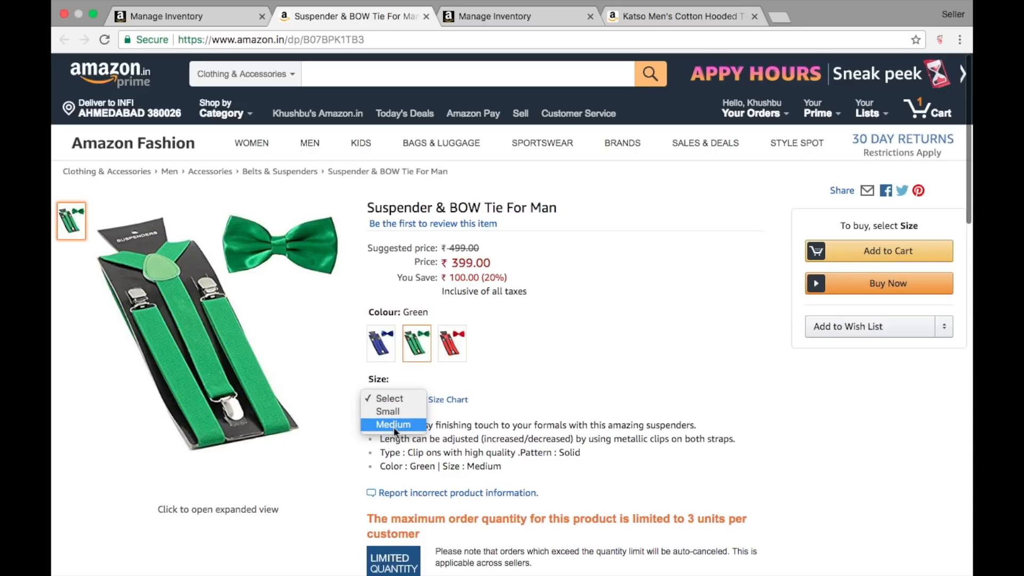
{"action": "left_click", "coordinate": [398, 423]}
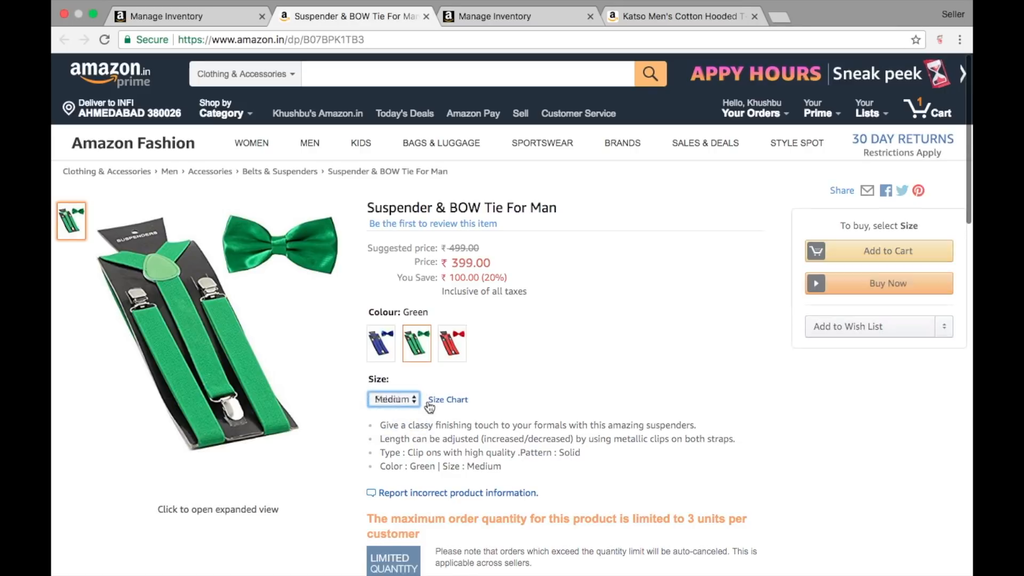
Switch the product page to size Small and preview the Blue and Red colour variations
{"action": "left_click", "coordinate": [400, 401]}
{"action": "left_click", "coordinate": [399, 384]}
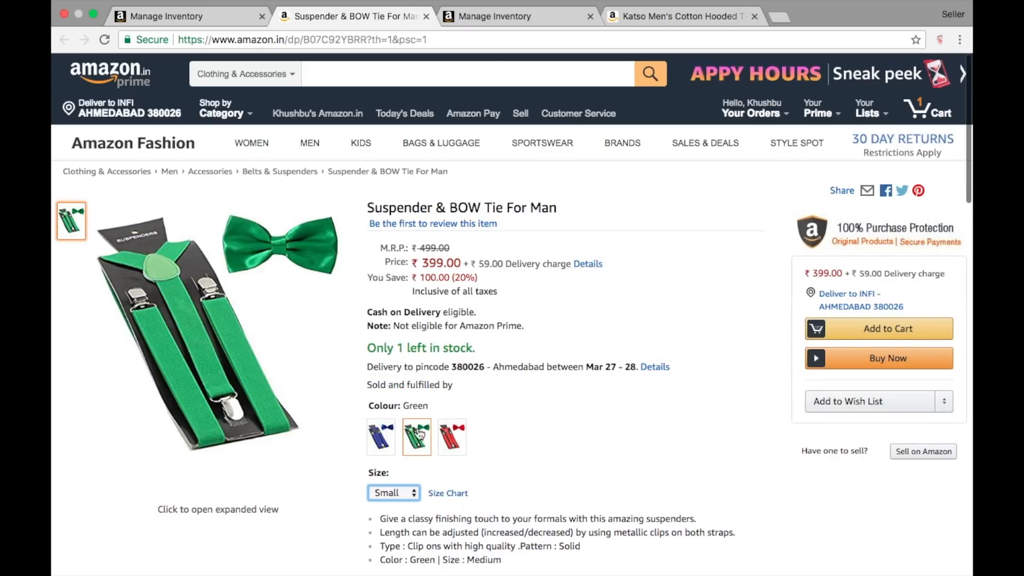
{"action": "left_click", "coordinate": [380, 446]}
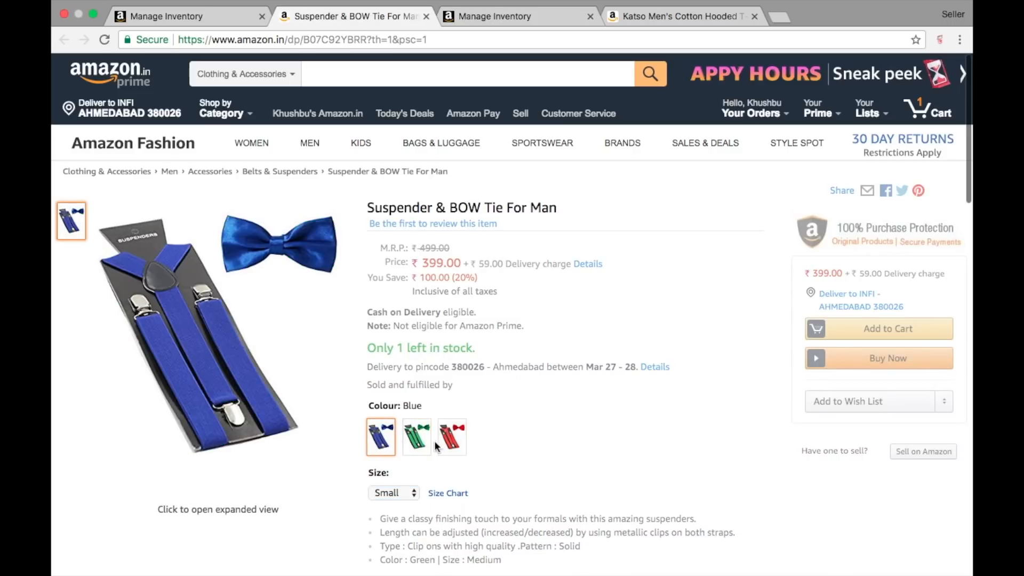
{"action": "left_click", "coordinate": [445, 444]}
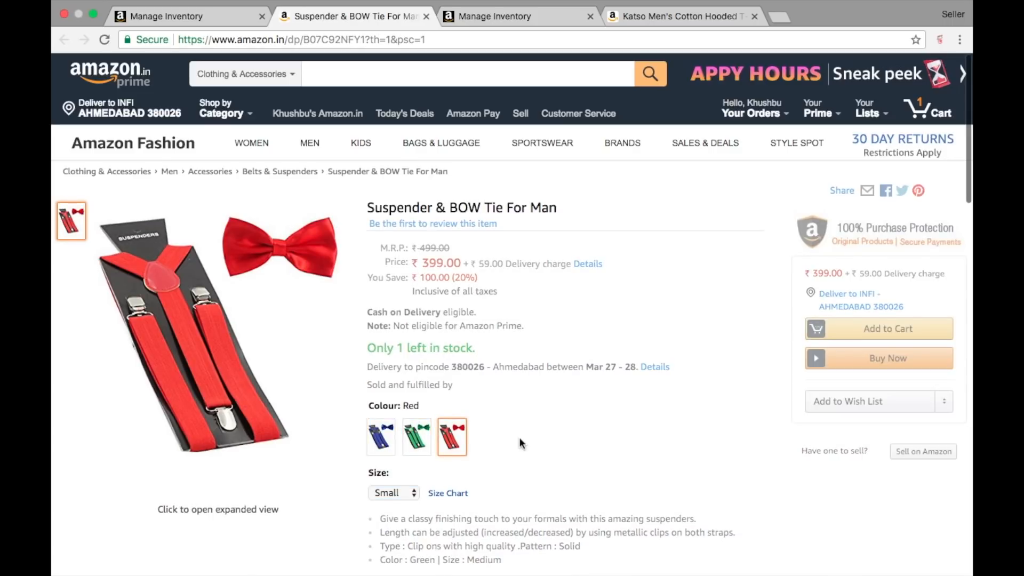